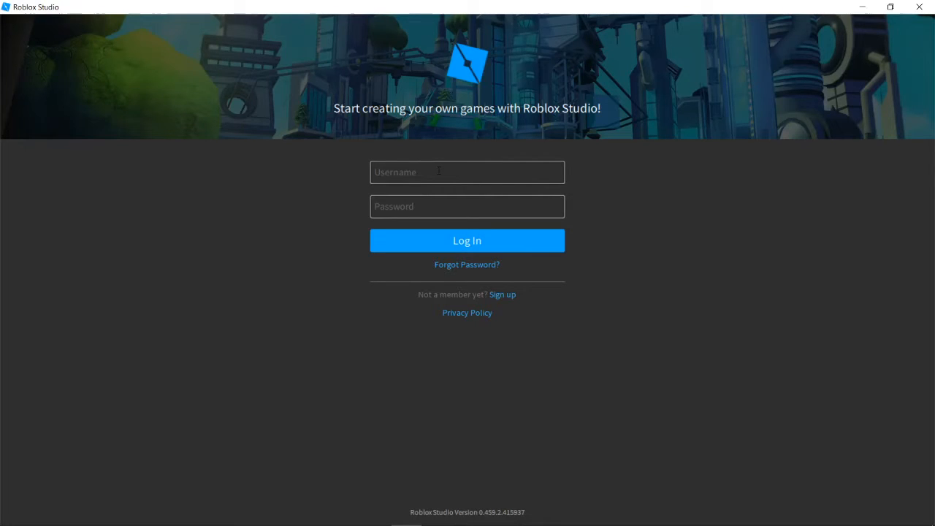
# Log in to the account by entering the username and the account password.
pyautogui.click(439, 170)
pyautogui.write('ErikTheDeveloper')
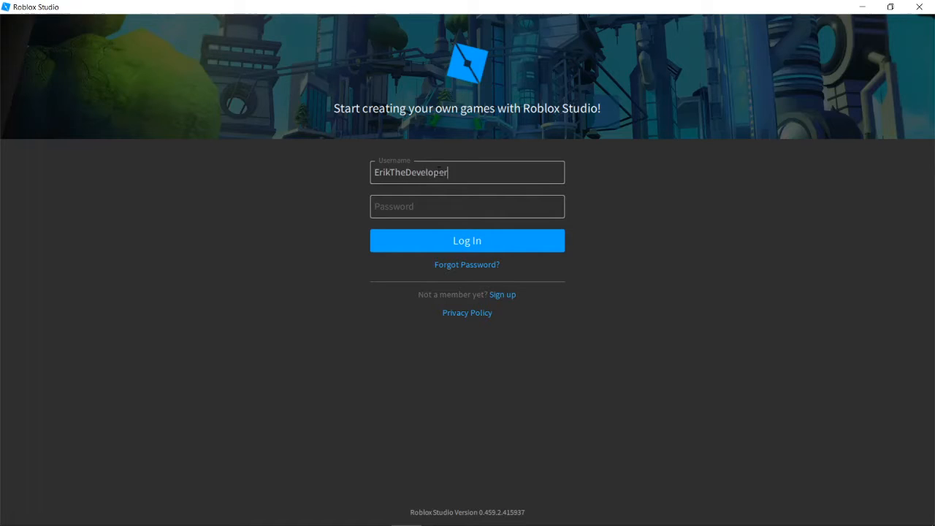
pyautogui.press('Tab')
pyautogui.write('••••••••••••••••••')
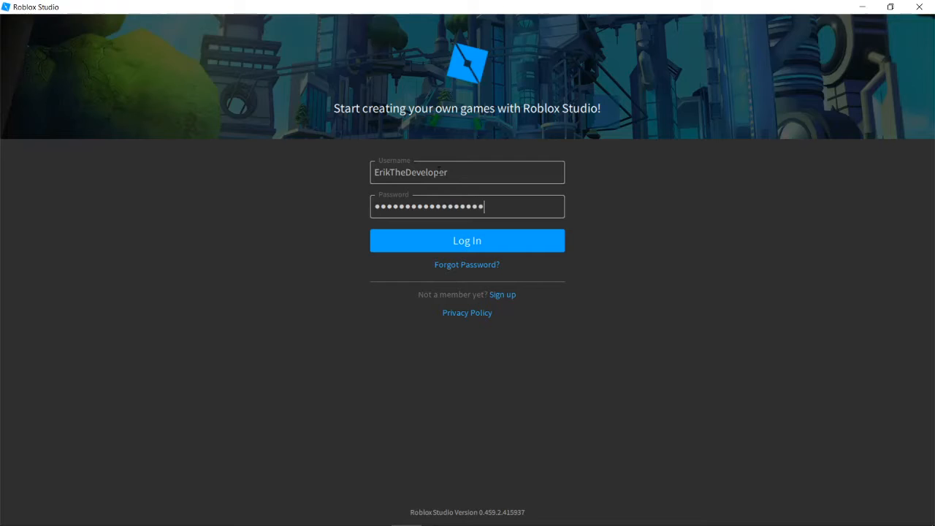
pyautogui.press('Return')
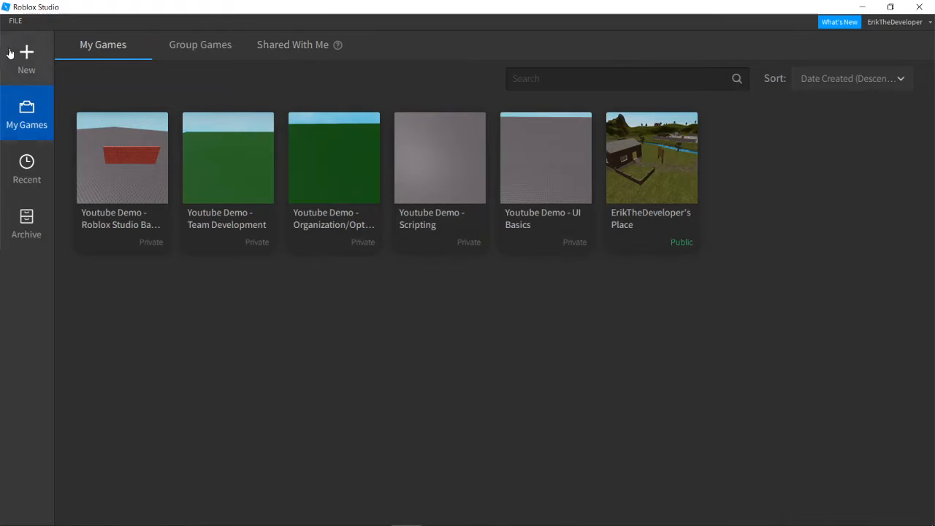
# Look through the recent, archived, own, group and shared game lists on the start page.
pyautogui.click(27, 174)
pyautogui.click(25, 226)
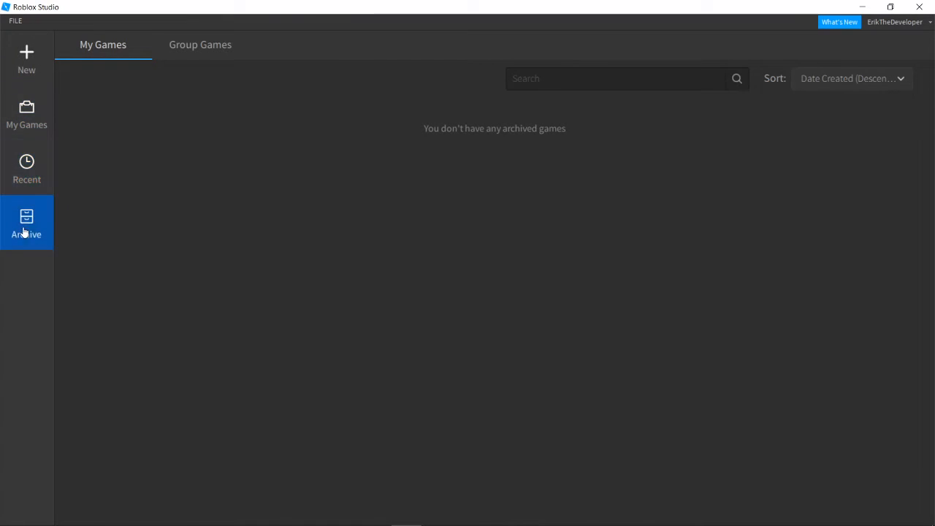
pyautogui.click(27, 109)
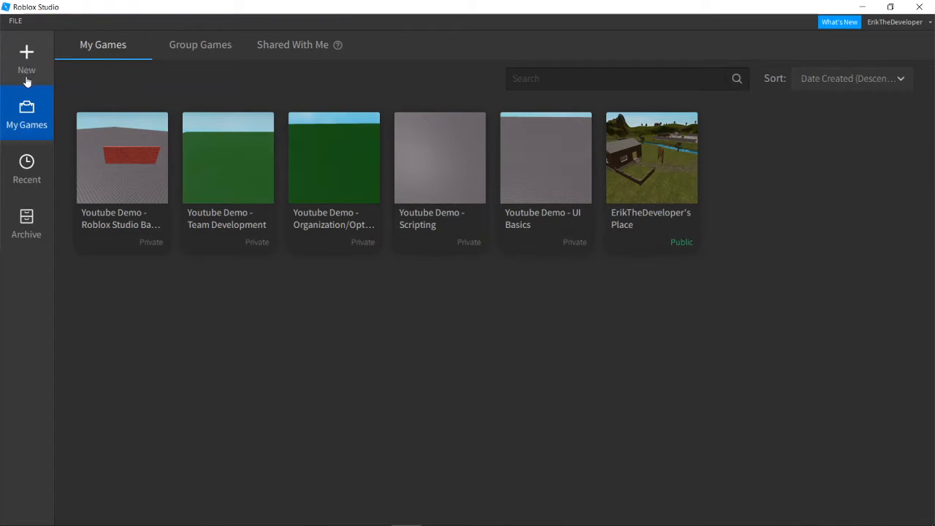
pyautogui.click(27, 73)
pyautogui.click(25, 119)
pyautogui.click(202, 45)
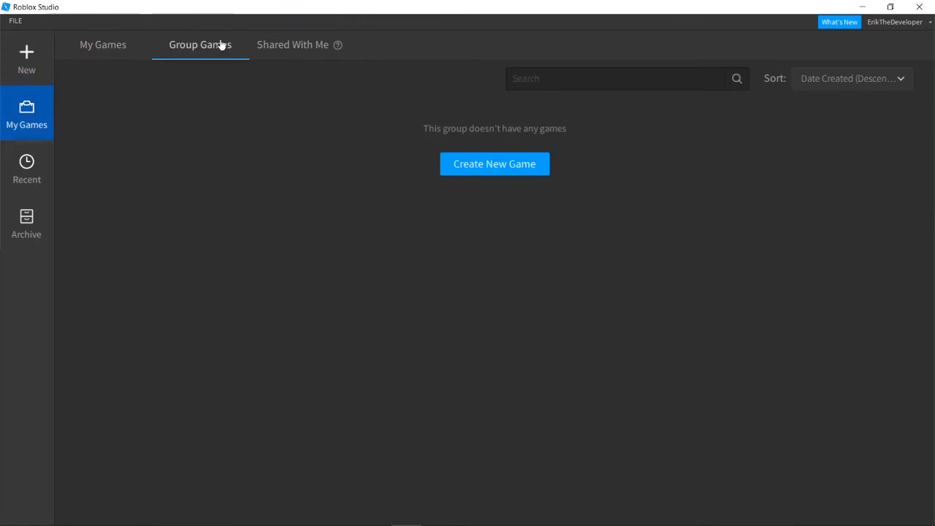
pyautogui.click(299, 44)
pyautogui.click(97, 48)
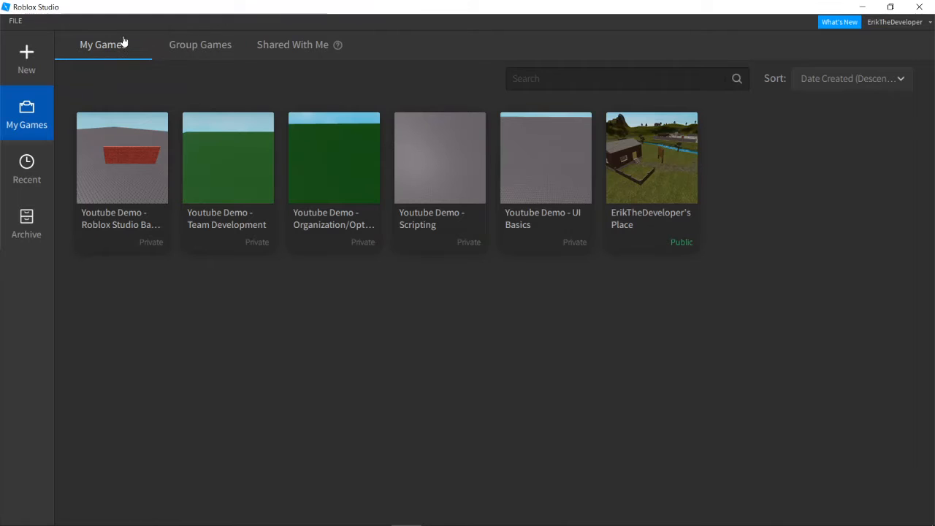
pyautogui.click(182, 46)
pyautogui.click(84, 51)
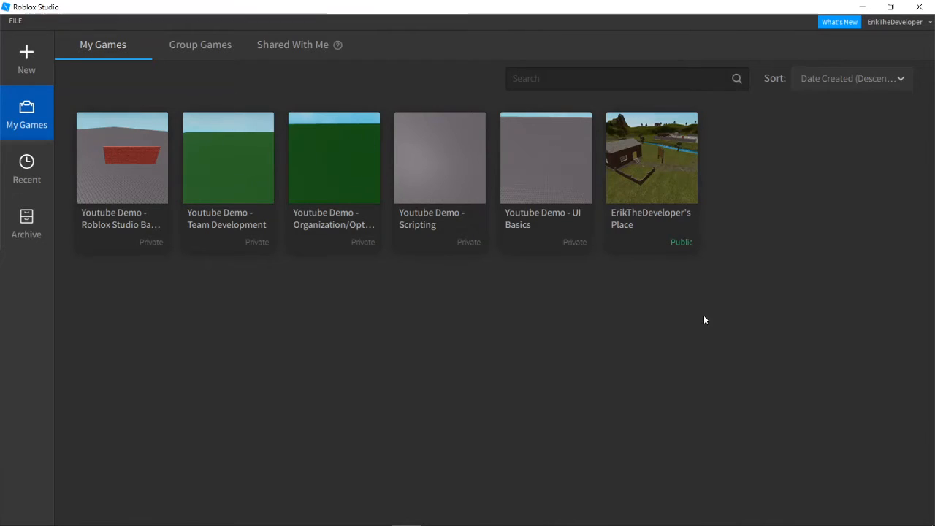
pyautogui.click(190, 44)
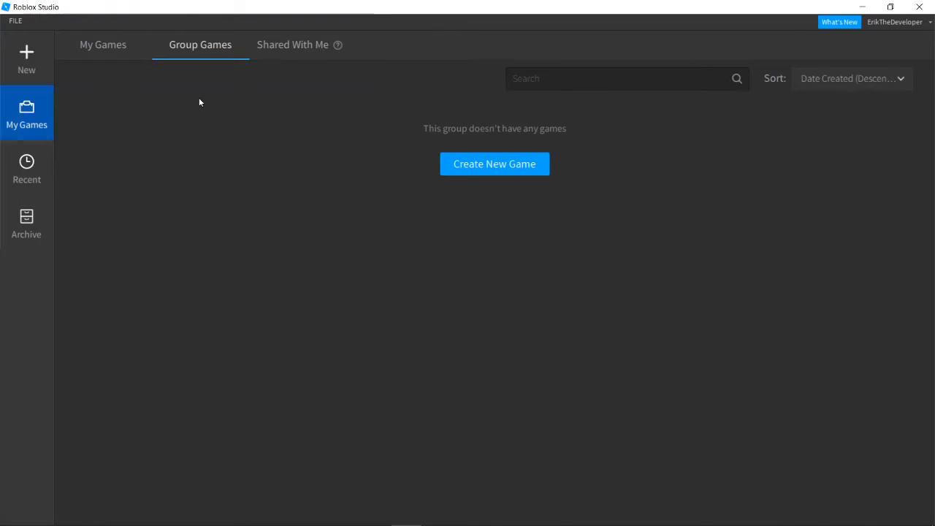
pyautogui.click(282, 53)
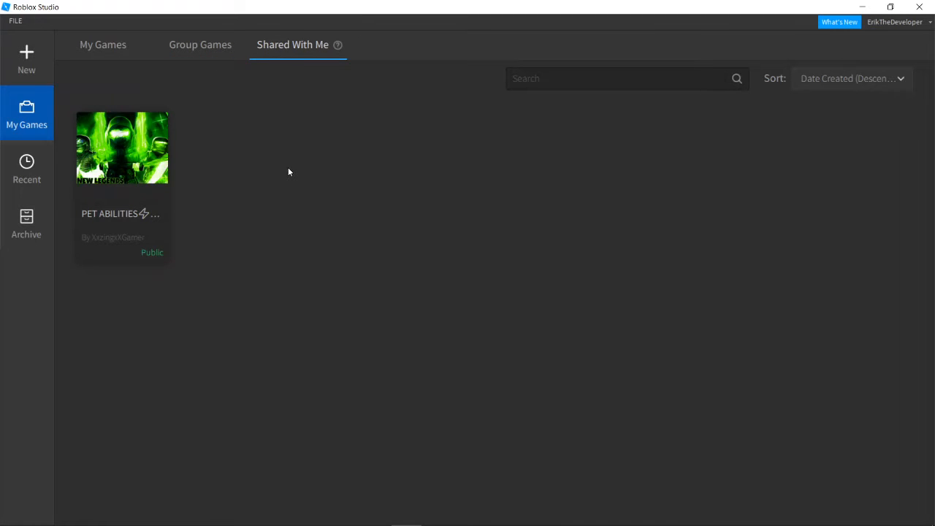
pyautogui.click(113, 53)
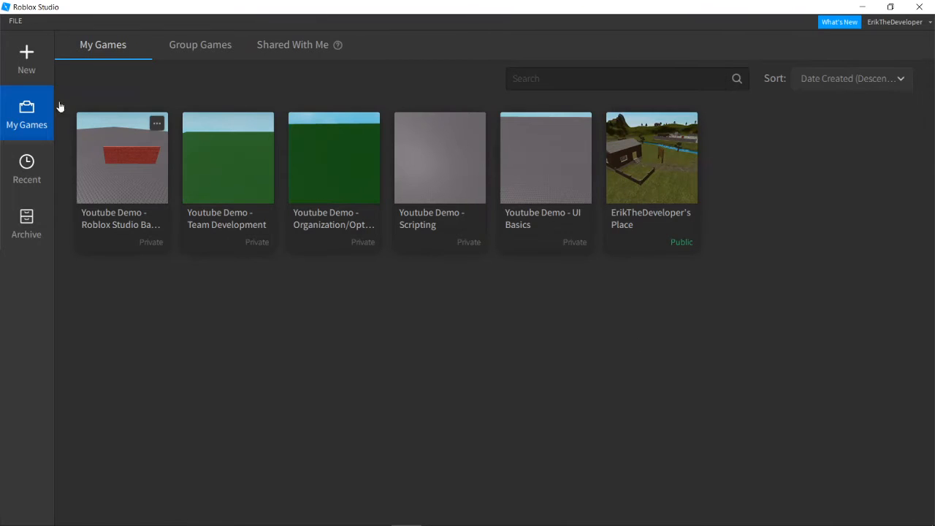
# Browse the theme and gameplay templates and create a new place from the Baseplate template.
pyautogui.click(18, 66)
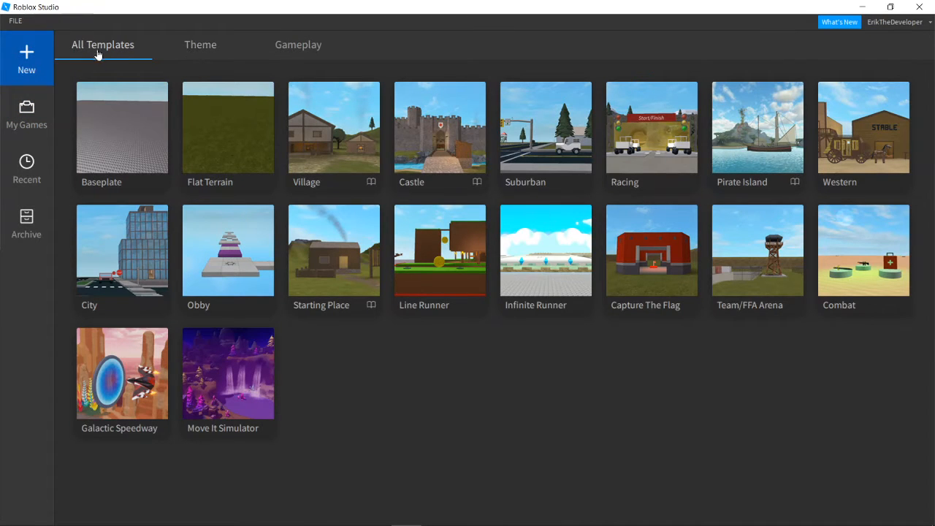
pyautogui.click(219, 46)
pyautogui.click(284, 48)
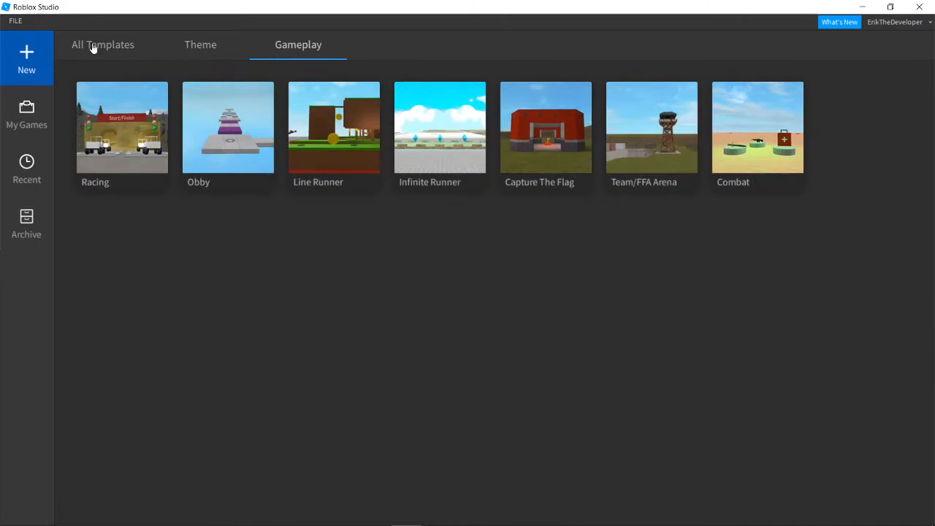
pyautogui.click(93, 47)
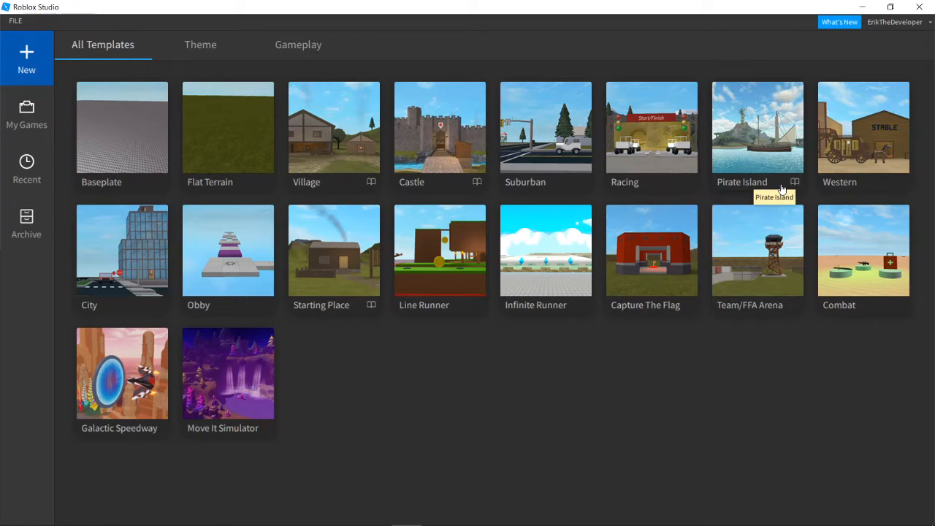
pyautogui.click(123, 149)
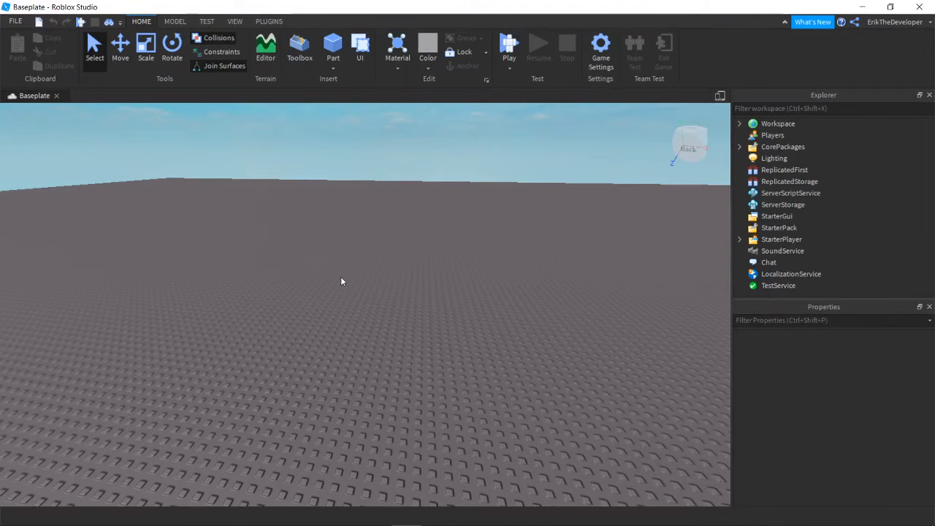
# Examine the empty baseplate by rotating the camera and zooming out and back in.
pyautogui.moveTo(283, 267); pyautogui.dragTo(284, 267, button='right')
pyautogui.scroll(-8, 283, 267)
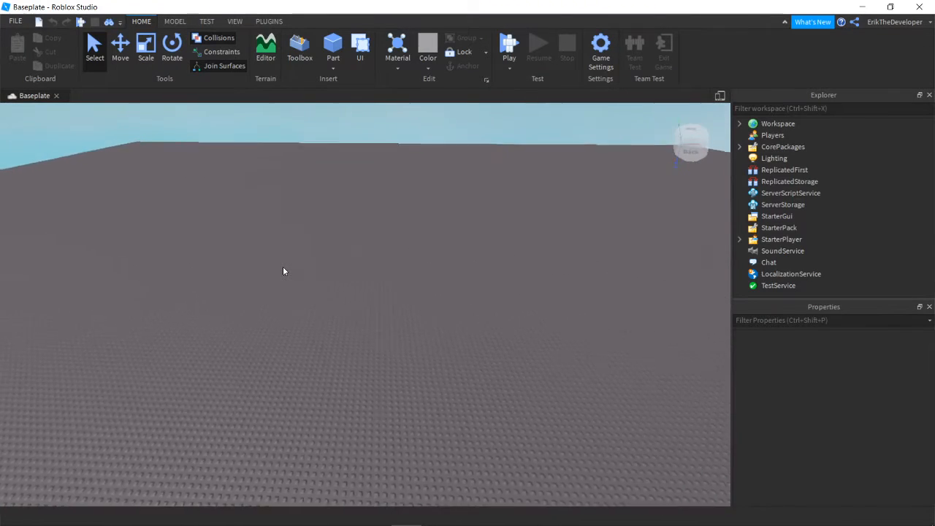
pyautogui.scroll(-3, 284, 271)
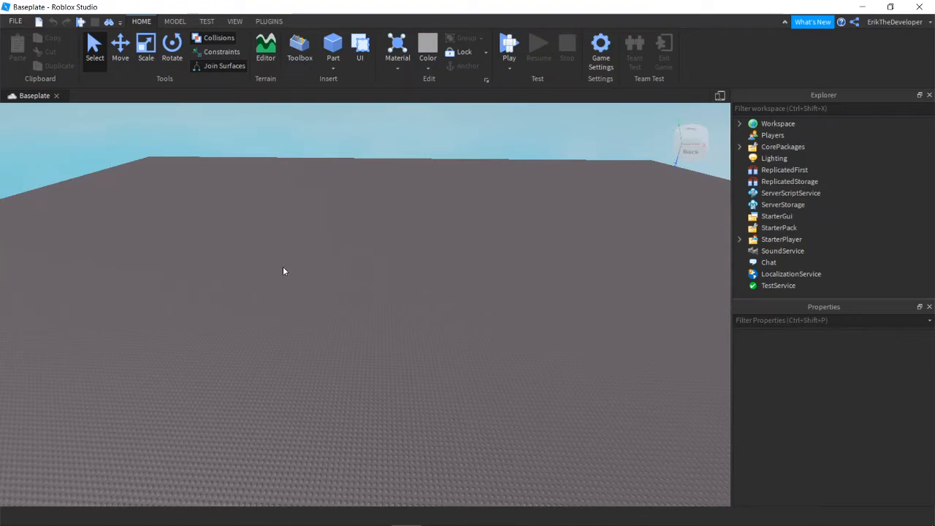
pyautogui.moveTo(390, 327); pyautogui.dragTo(390, 328, button='right')
pyautogui.moveTo(422, 270); pyautogui.dragTo(420, 271, button='right')
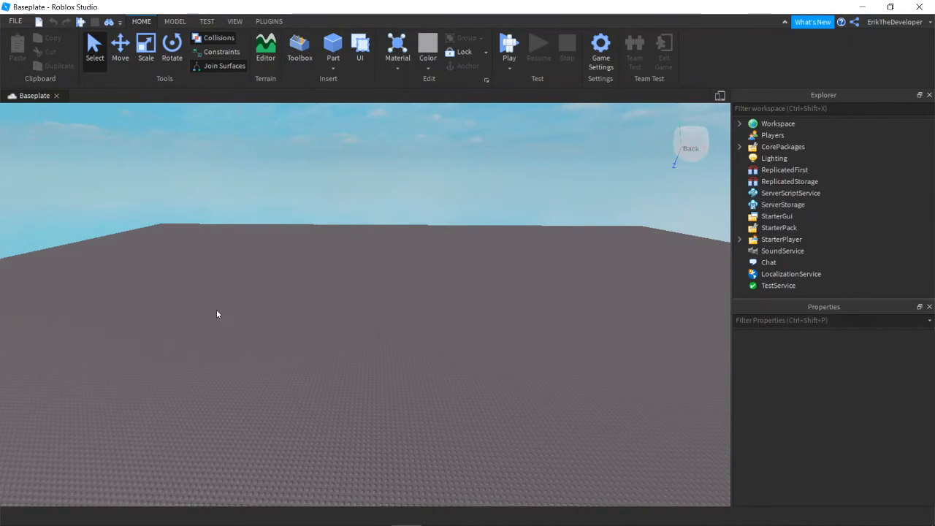
pyautogui.moveTo(334, 308); pyautogui.dragTo(346, 328, button='right')
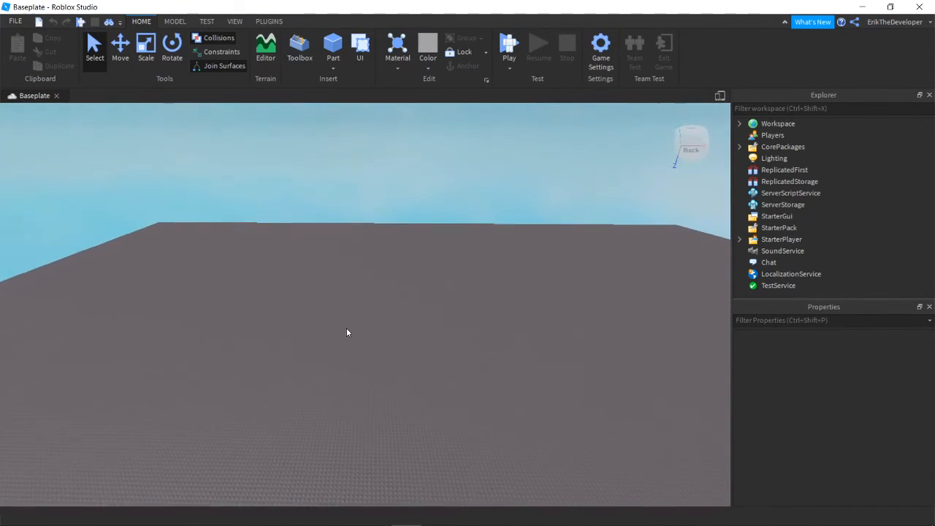
pyautogui.scroll(3, 346, 328)
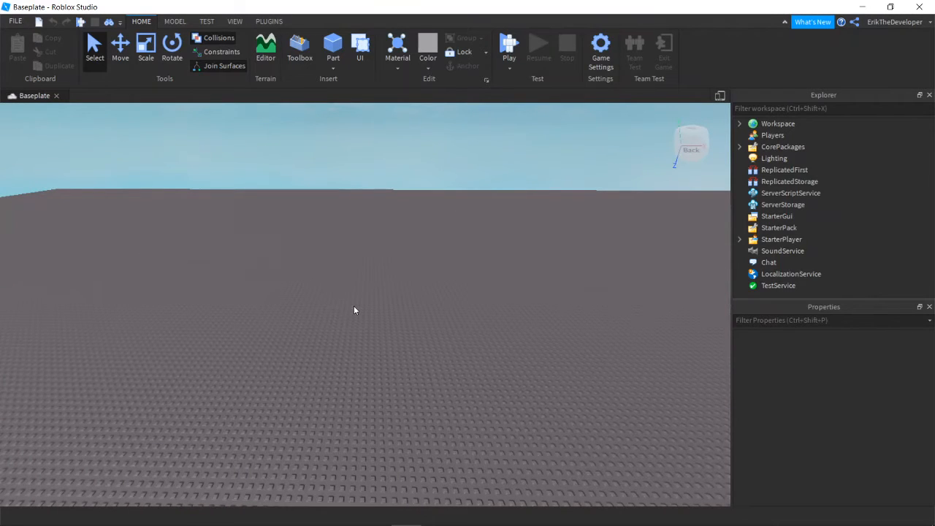
# Fly the camera forward, backward, sideways and upward over the baseplate to view it from different positions.
pyautogui.press('w')
pyautogui.press('a')
pyautogui.press('s')
pyautogui.press('d')
pyautogui.press('w')
pyautogui.press('a')
pyautogui.press('s')
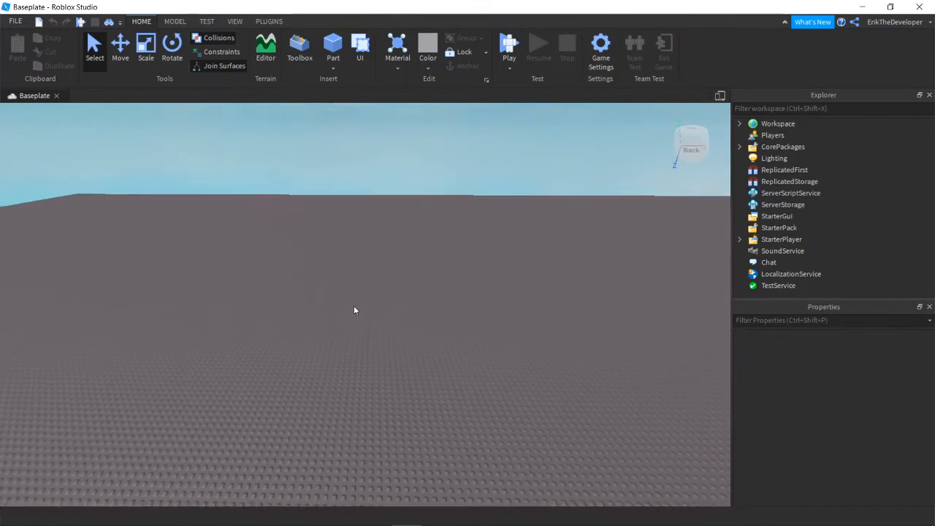
pyautogui.press('d')
pyautogui.press('w')
pyautogui.press('a')
pyautogui.press('s')
pyautogui.press('d')
pyautogui.press('s')
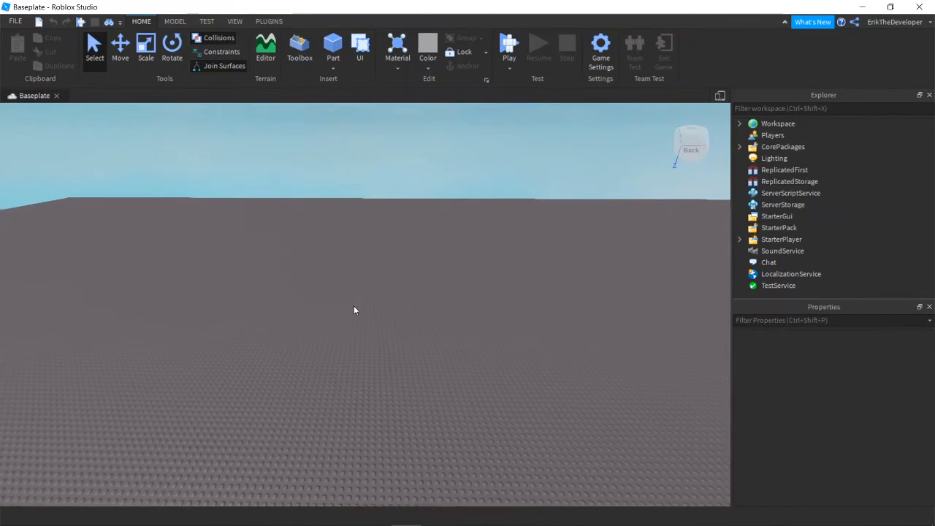
pyautogui.press('a')
pyautogui.press('w')
pyautogui.press('d')
pyautogui.press('a')
pyautogui.press('s')
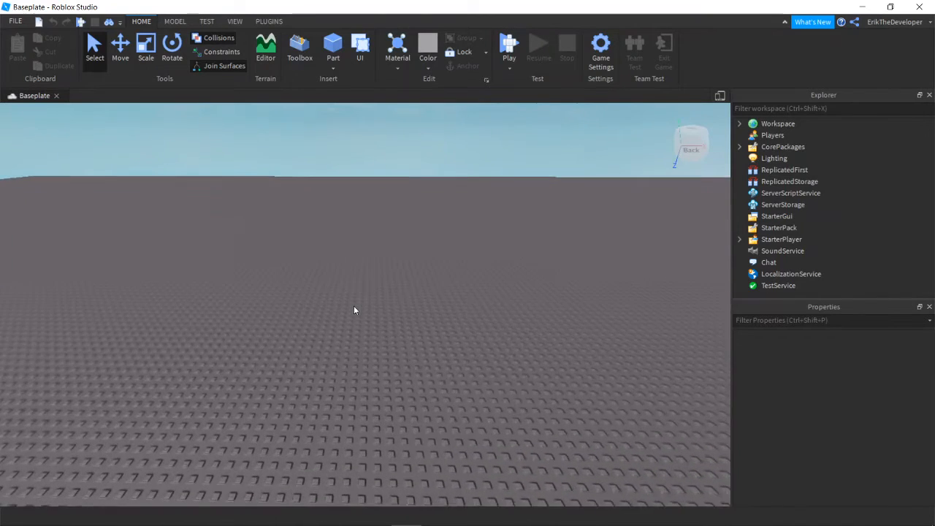
pyautogui.press('w')
pyautogui.press('d')
pyautogui.press('a')
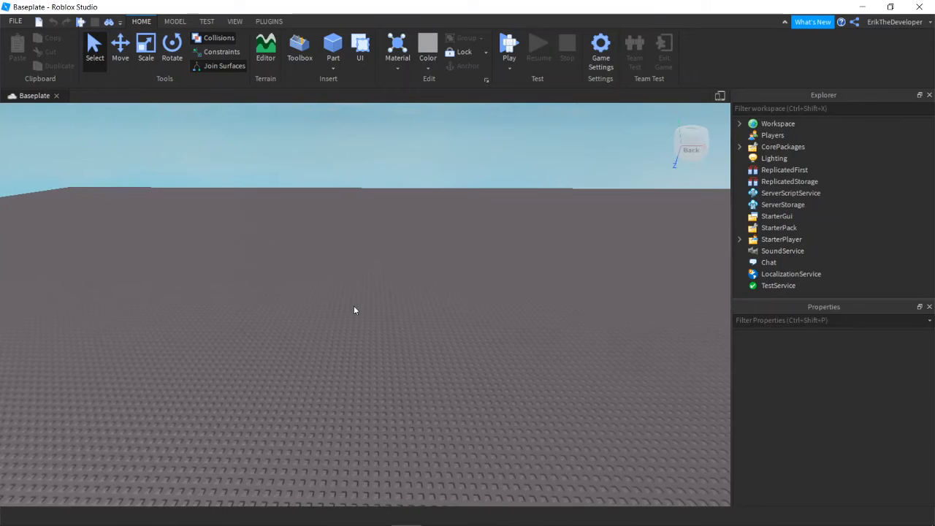
pyautogui.press('w')
pyautogui.press('s')
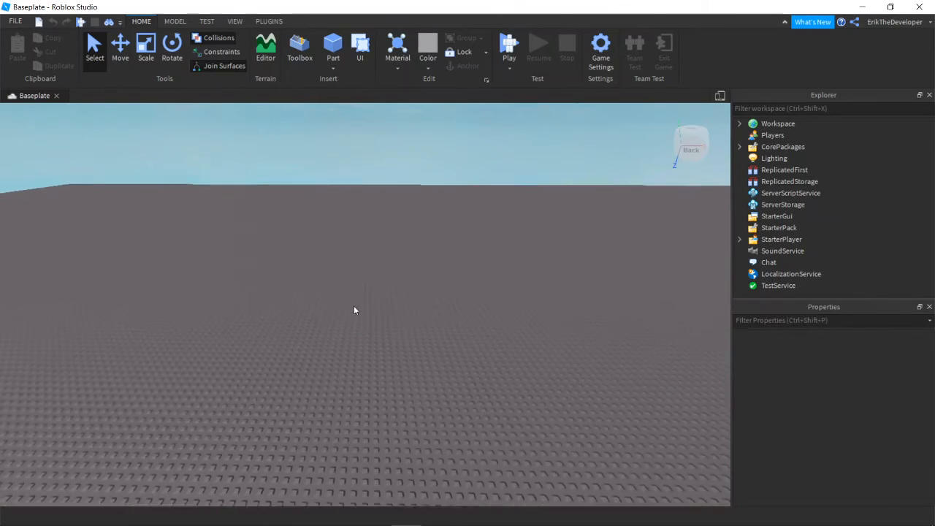
pyautogui.press('w')
pyautogui.moveTo(353, 305); pyautogui.dragTo(363, 346, button='right')
pyautogui.press('w')
pyautogui.press('s')
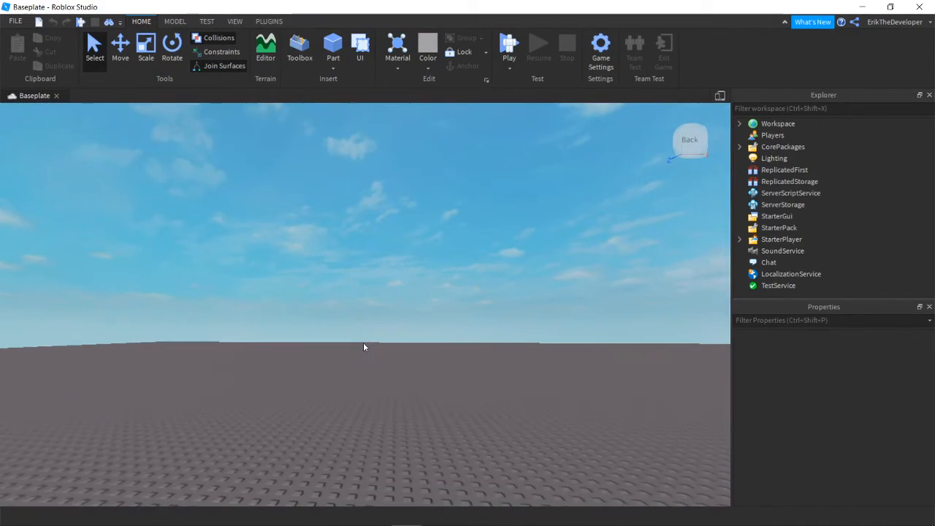
pyautogui.scroll(-3, 363, 346)
pyautogui.press('e')
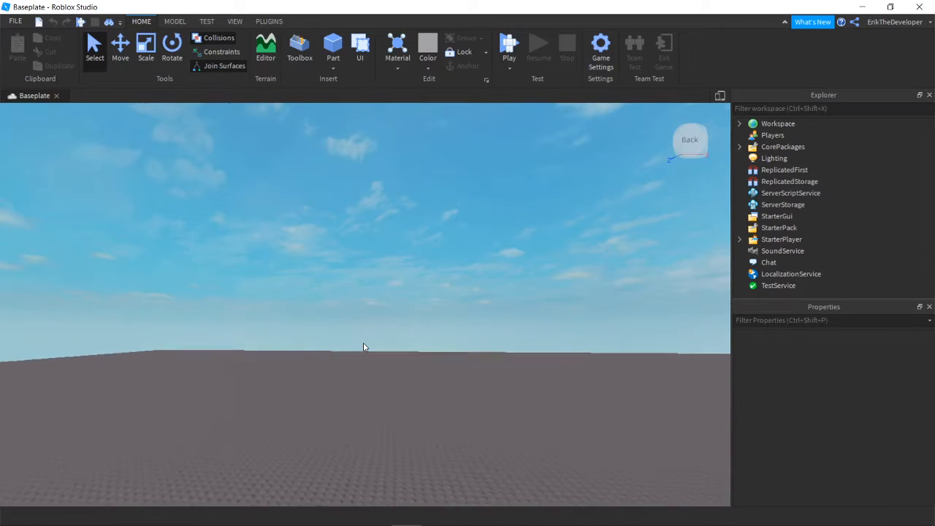
# Inspect the baseplate from other angles and distances by rotating, panning and zooming the camera.
pyautogui.moveTo(362, 342); pyautogui.dragTo(358, 358, button='right')
pyautogui.moveTo(478, 323); pyautogui.dragTo(476, 318, button='right')
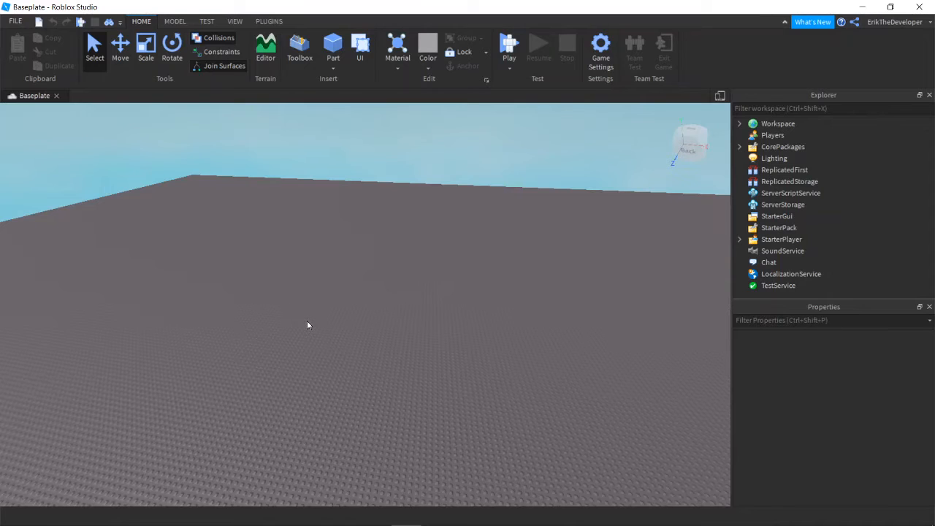
pyautogui.moveTo(352, 354); pyautogui.dragTo(352, 349, button='right')
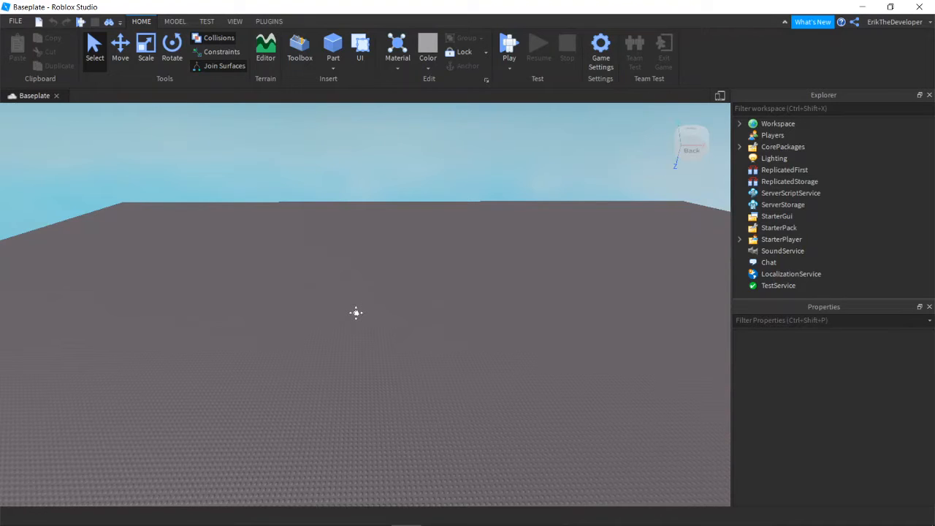
pyautogui.scroll(6, 362, 299)
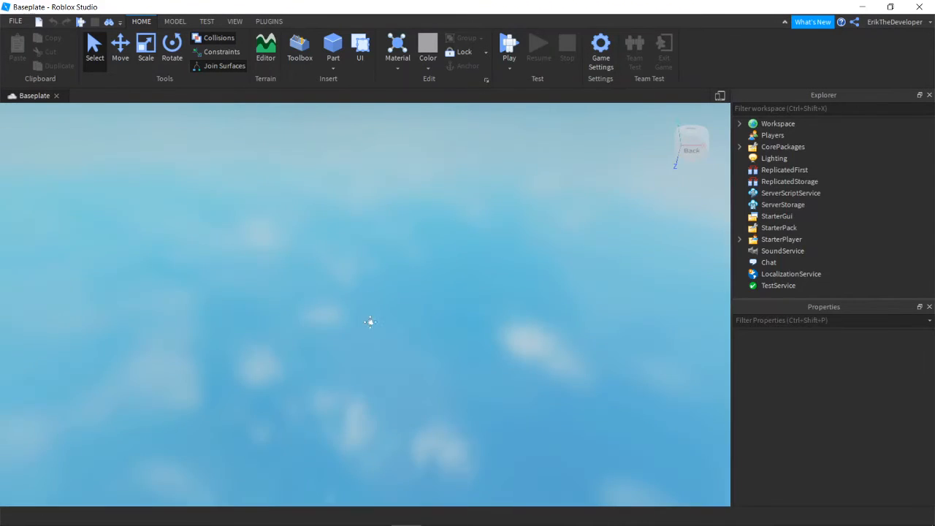
pyautogui.scroll(-5, 389, 349)
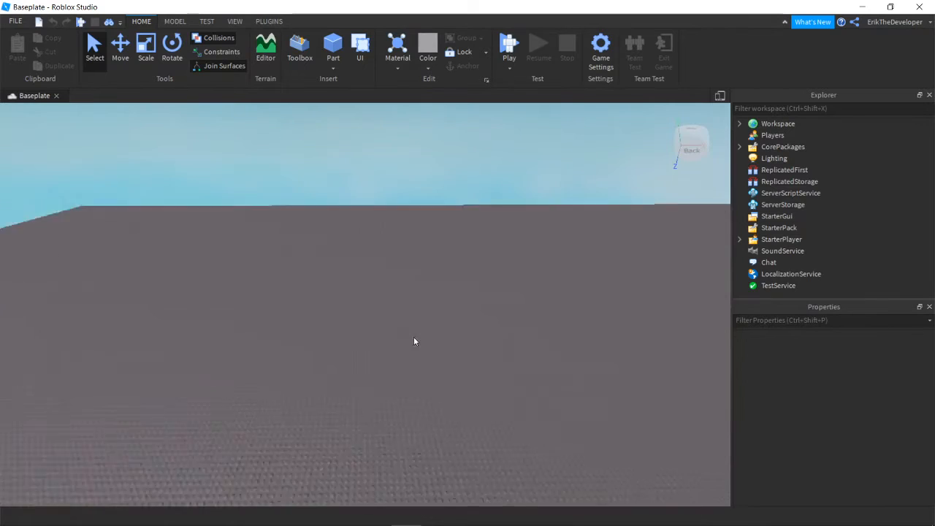
pyautogui.scroll(-2, 390, 334)
pyautogui.moveTo(356, 376); pyautogui.dragTo(328, 343, button='middle')
pyautogui.scroll(5, 369, 349)
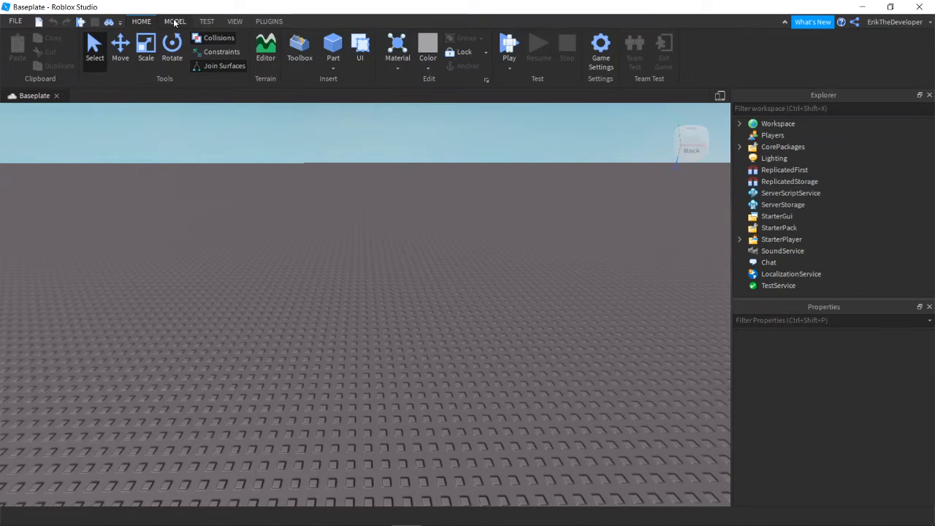
pyautogui.click(176, 22)
pyautogui.click(208, 22)
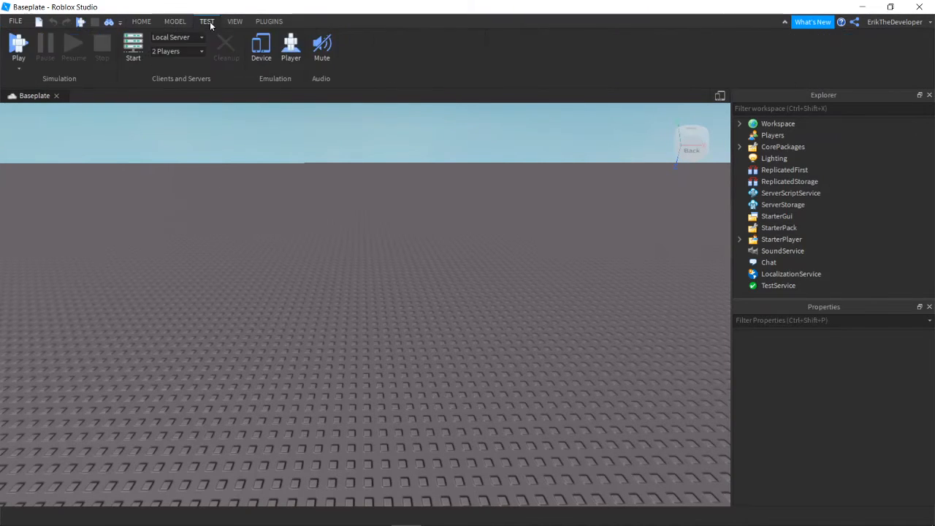
pyautogui.click(268, 22)
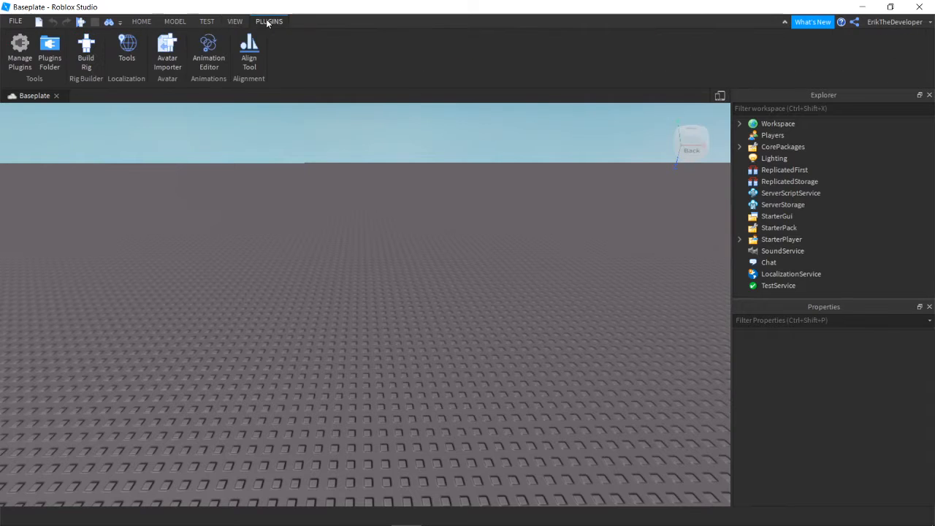
pyautogui.click(142, 22)
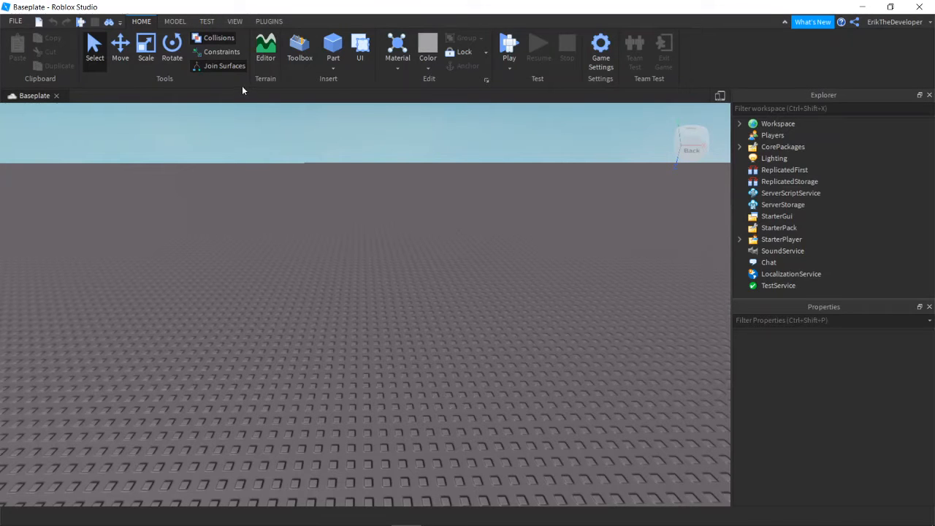
pyautogui.scroll(-5, 327, 249)
pyautogui.moveTo(327, 249); pyautogui.dragTo(317, 239, button='right')
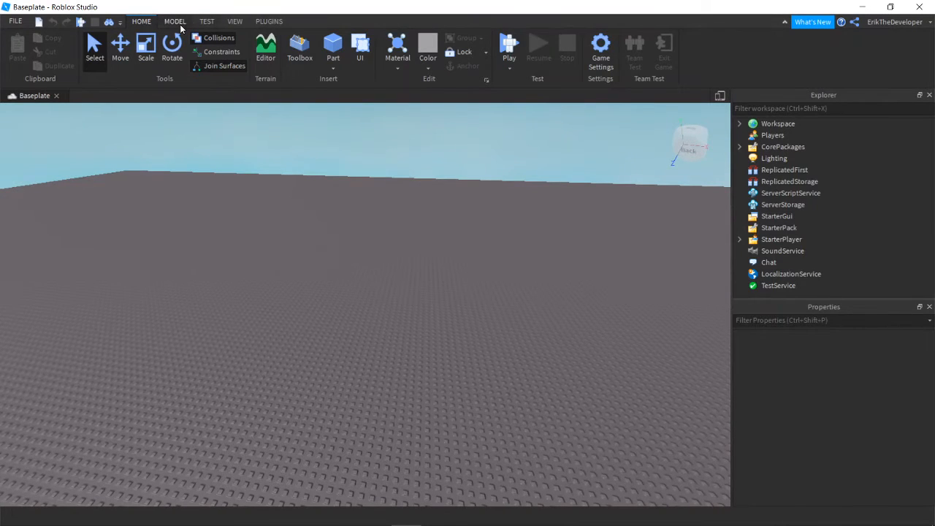
pyautogui.moveTo(317, 233); pyautogui.dragTo(282, 245, button='right')
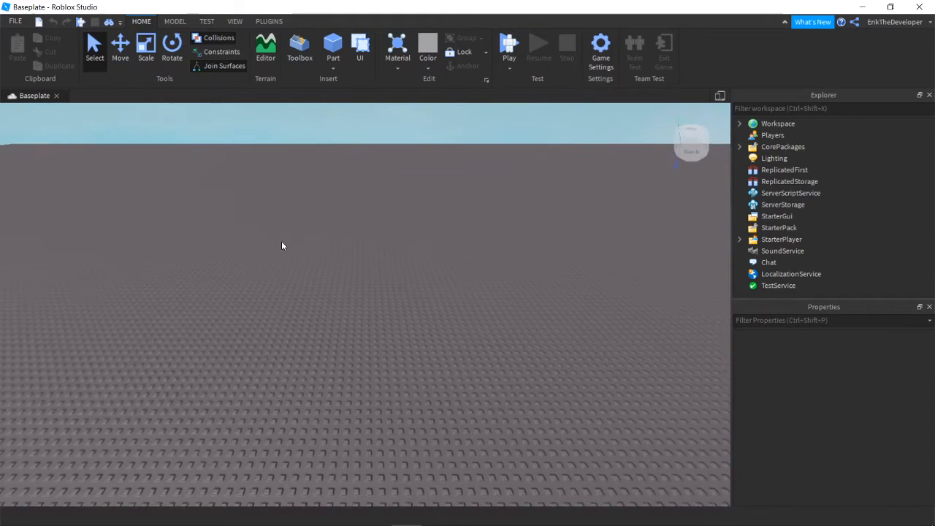
pyautogui.scroll(-3, 282, 242)
pyautogui.rightClick(281, 245)
pyautogui.click(206, 340)
pyautogui.scroll(2, 208, 336)
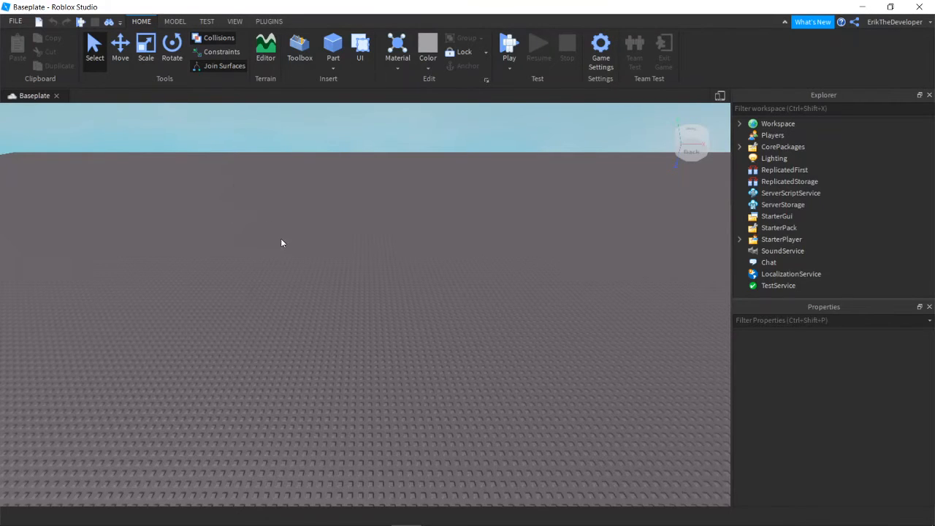
pyautogui.moveTo(282, 242); pyautogui.dragTo(282, 242, button='right')
pyautogui.press('s')
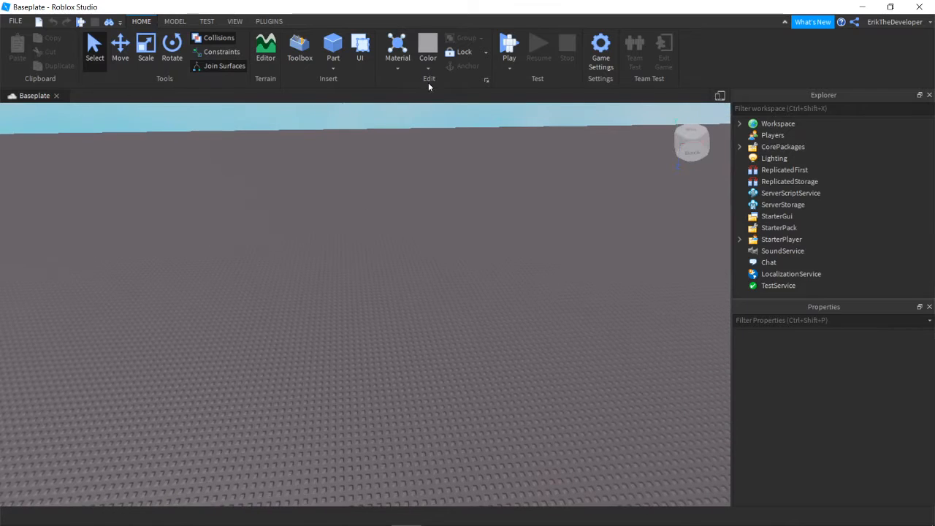
# Insert a Block part onto the baseplate.
pyautogui.moveTo(399, 311); pyautogui.dragTo(400, 310, button='right')
pyautogui.moveTo(377, 347); pyautogui.dragTo(377, 346, button='right')
pyautogui.press('w')
pyautogui.press('w')
pyautogui.press('s')
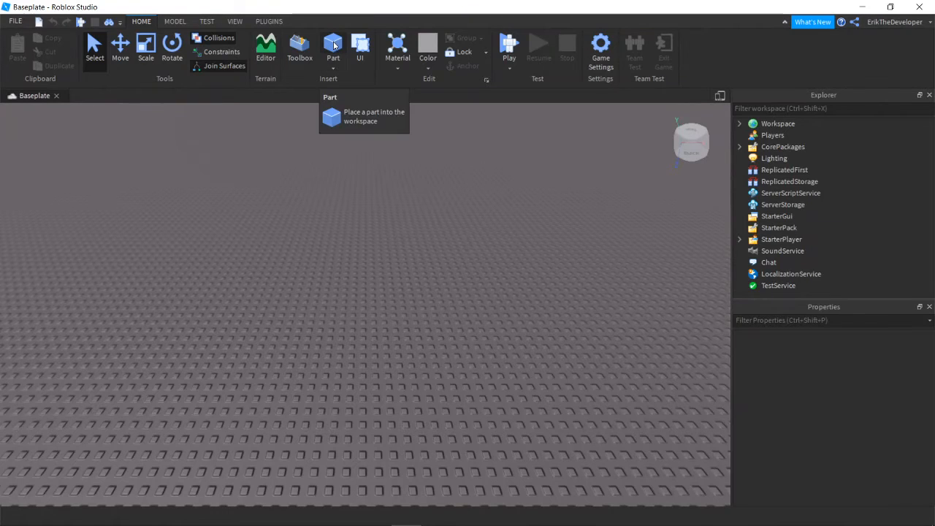
pyautogui.click(332, 67)
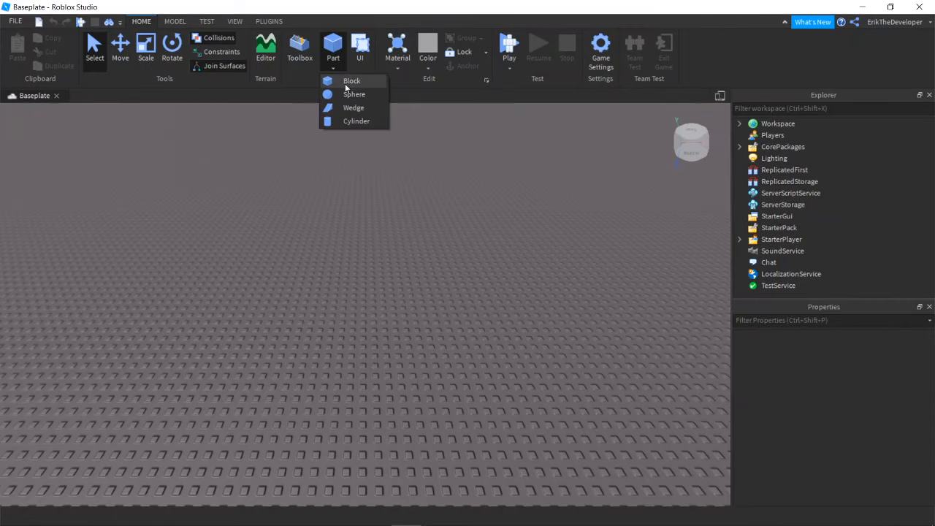
pyautogui.click(349, 82)
pyautogui.scroll(5, 333, 314)
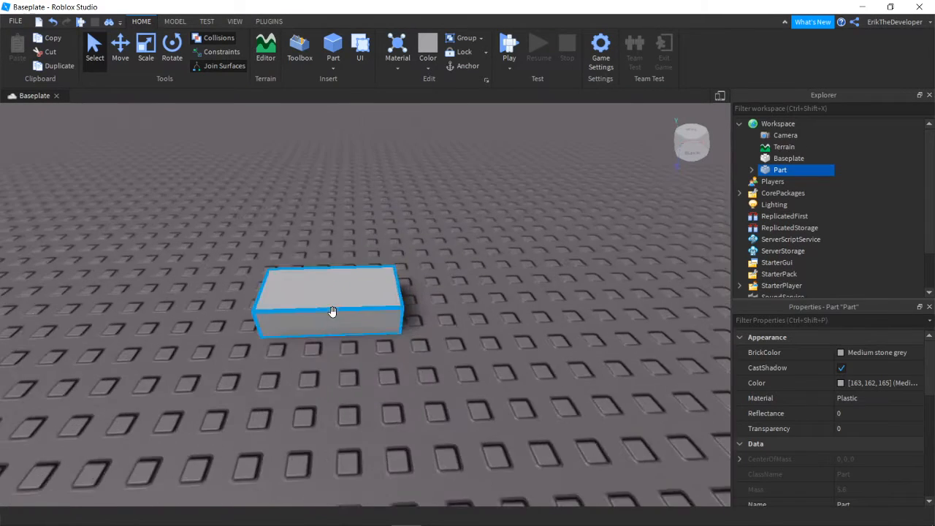
pyautogui.scroll(-3, 381, 373)
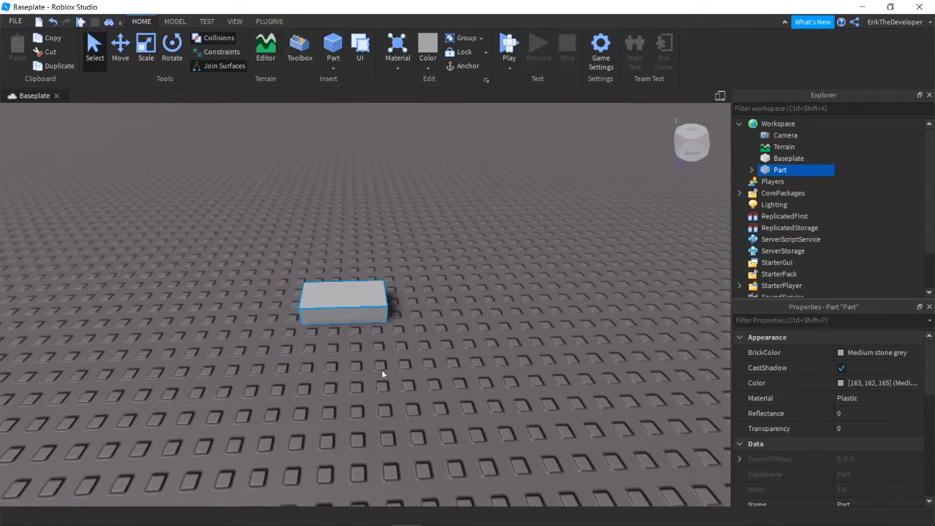
# Insert a second block and delete it again.
pyautogui.click(333, 45)
pyautogui.press('Delete')
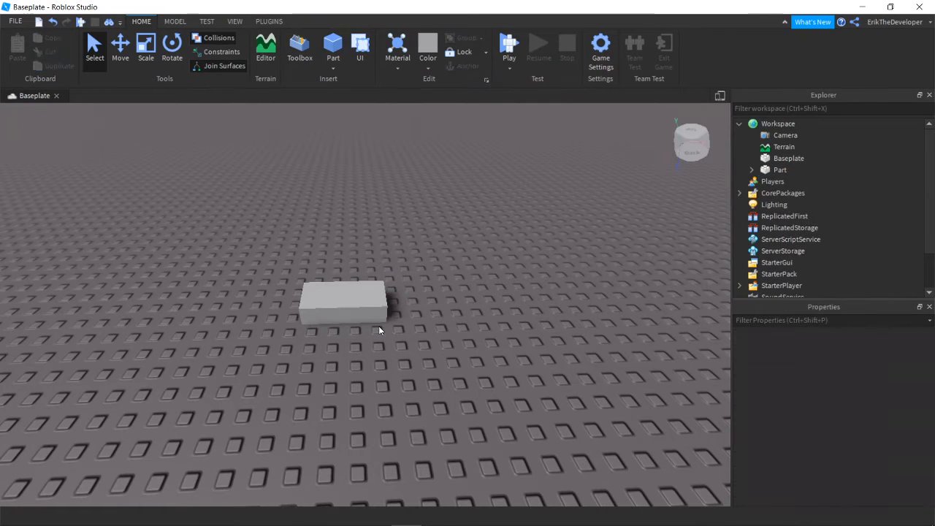
pyautogui.moveTo(386, 423); pyautogui.dragTo(378, 421, button='right')
pyautogui.scroll(3, 378, 420)
pyautogui.scroll(-4, 377, 415)
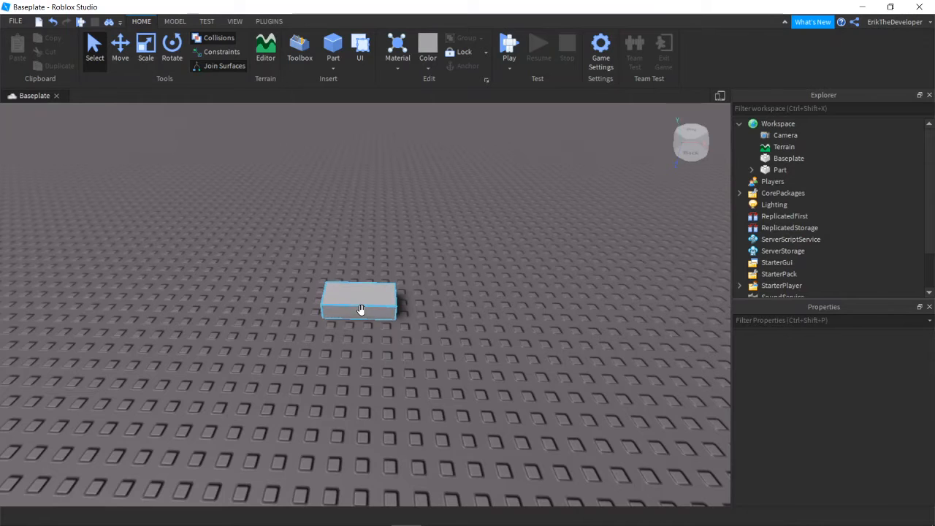
# Duplicate the block on the baseplate and undo the duplication.
pyautogui.click(370, 309)
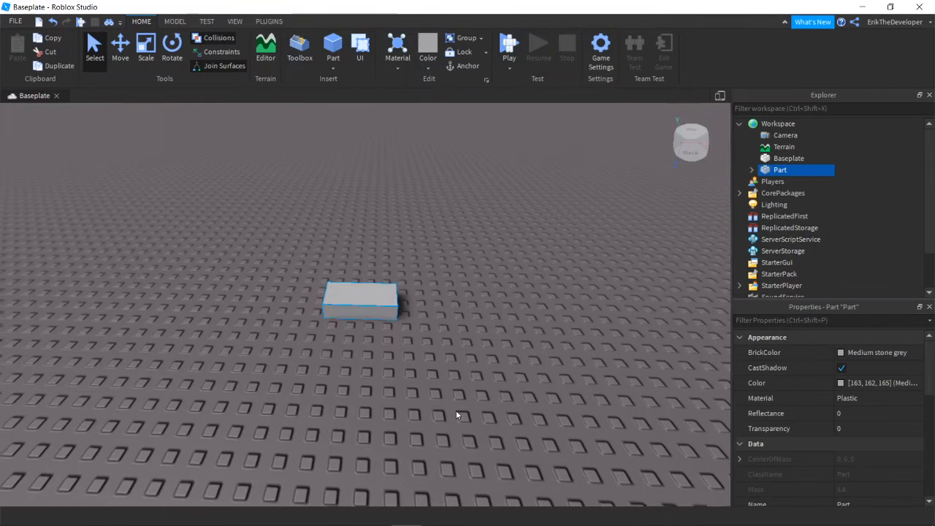
pyautogui.scroll(2, 458, 413)
pyautogui.hotkey('ctrl', 'd')
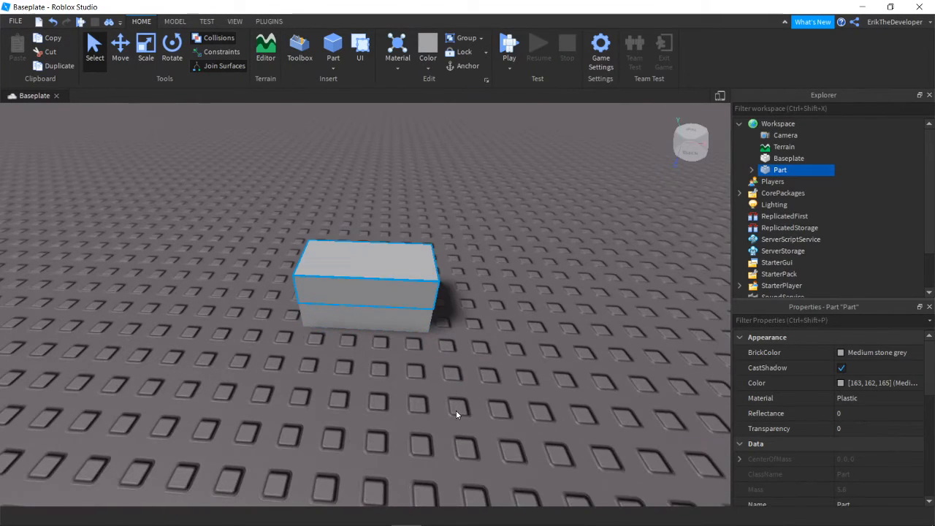
pyautogui.scroll(1, 456, 414)
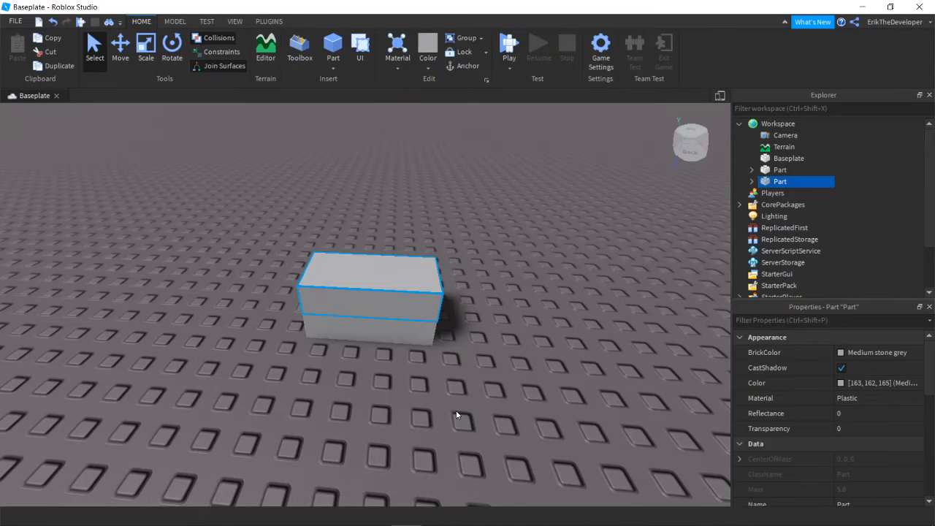
pyautogui.scroll(-1, 456, 414)
pyautogui.hotkey('ctrl', 'z')
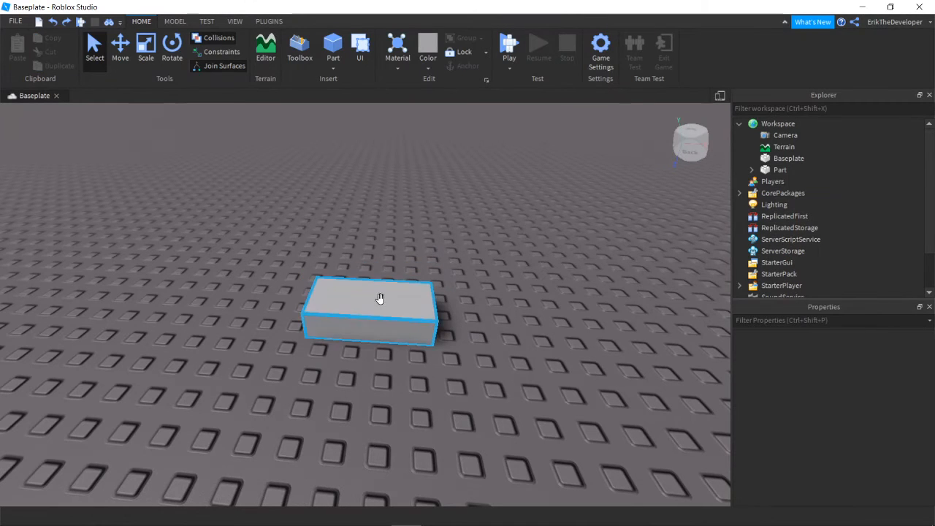
# Examine the block on the baseplate from different distances, angles and camera positions.
pyautogui.scroll(-2, 402, 416)
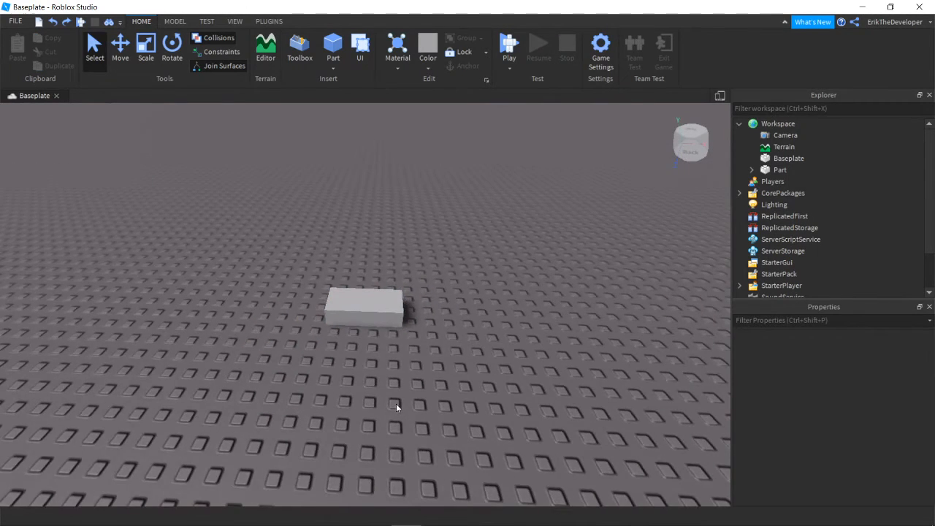
pyautogui.scroll(1, 396, 403)
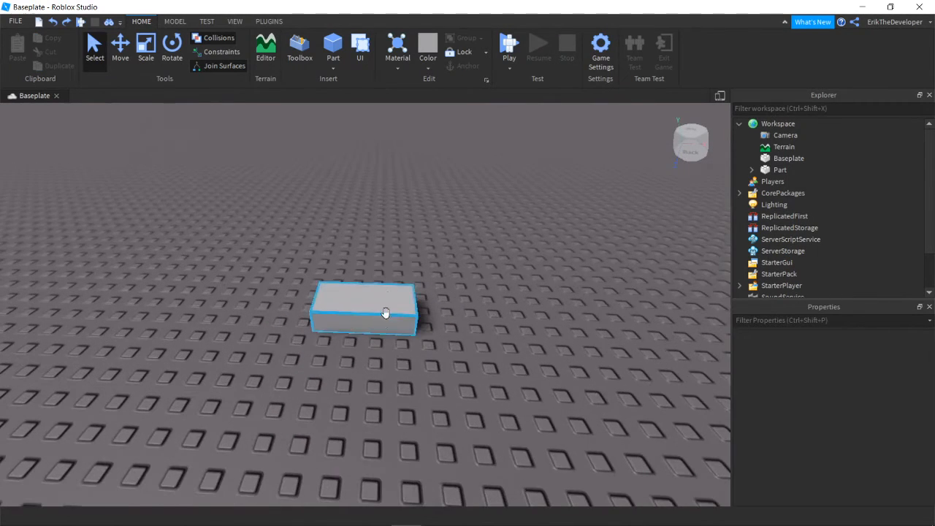
pyautogui.scroll(-2, 377, 379)
pyautogui.moveTo(378, 380); pyautogui.dragTo(368, 376, button='right')
pyautogui.press('w')
pyautogui.press('d')
pyautogui.press('a')
pyautogui.press('d')
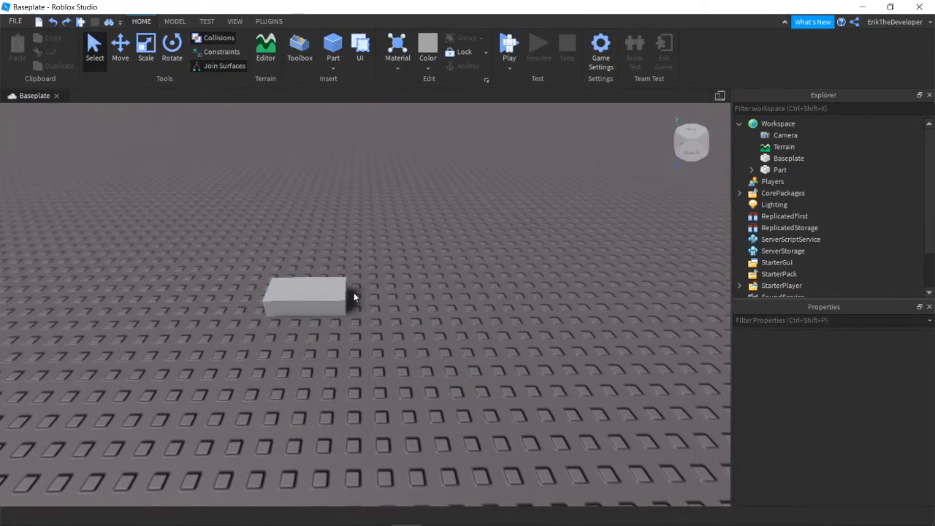
pyautogui.press('a')
pyautogui.press('w')
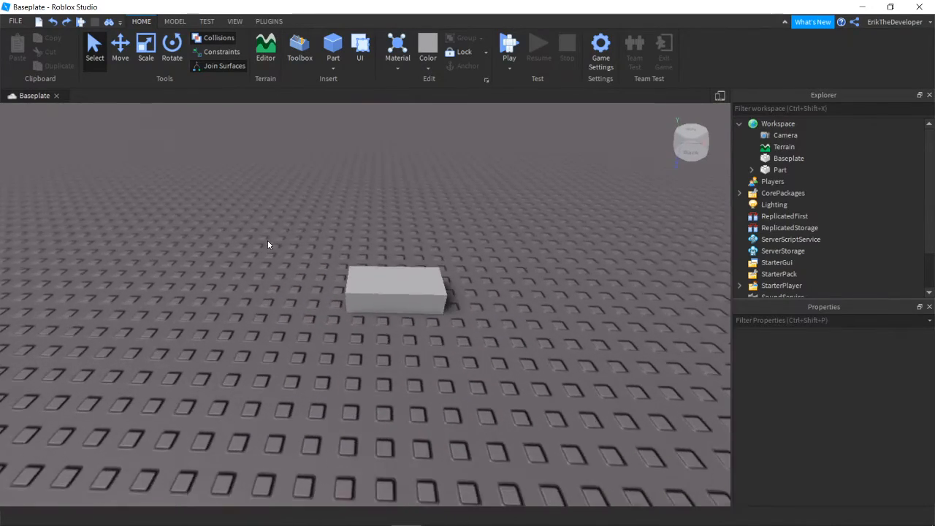
pyautogui.moveTo(268, 241); pyautogui.dragTo(267, 241, button='right')
pyautogui.press('s')
pyautogui.scroll(1, 268, 241)
pyautogui.scroll(-1, 268, 241)
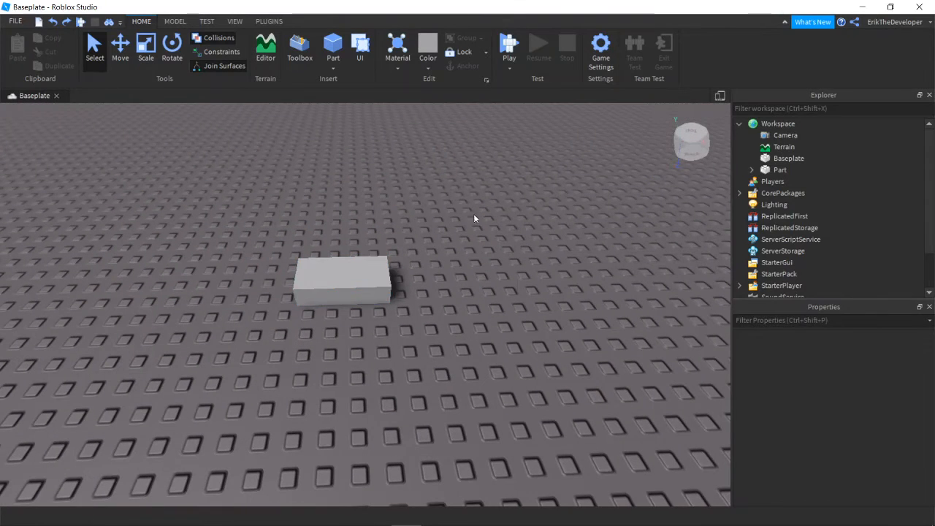
pyautogui.scroll(-3, 435, 303)
pyautogui.moveTo(435, 303); pyautogui.dragTo(435, 299, button='right')
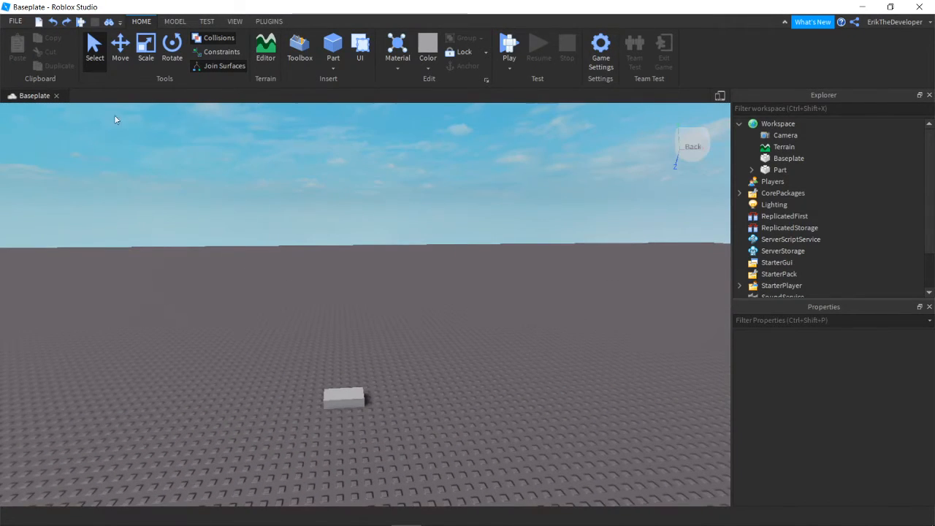
pyautogui.moveTo(300, 299); pyautogui.dragTo(300, 299, button='right')
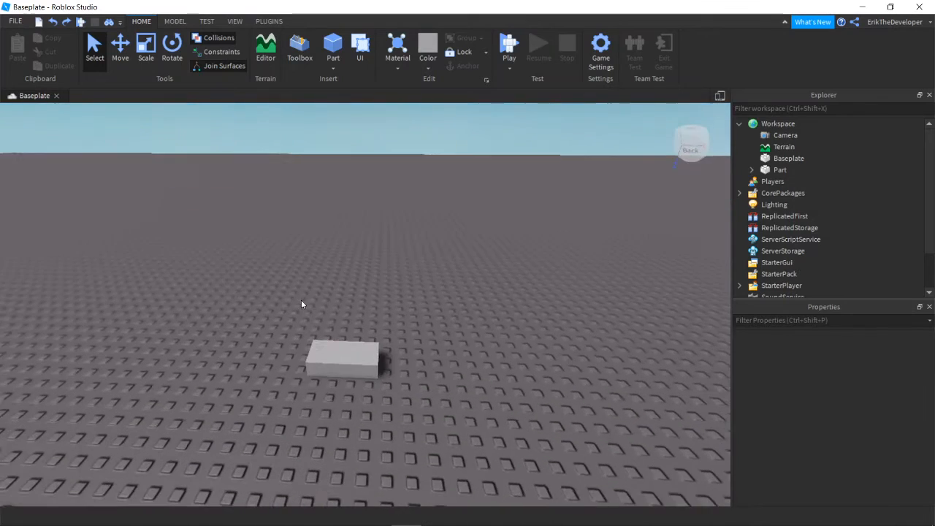
# Select the block and shift it along its axes with the Move tool.
pyautogui.scroll(2, 336, 380)
pyautogui.click(322, 382)
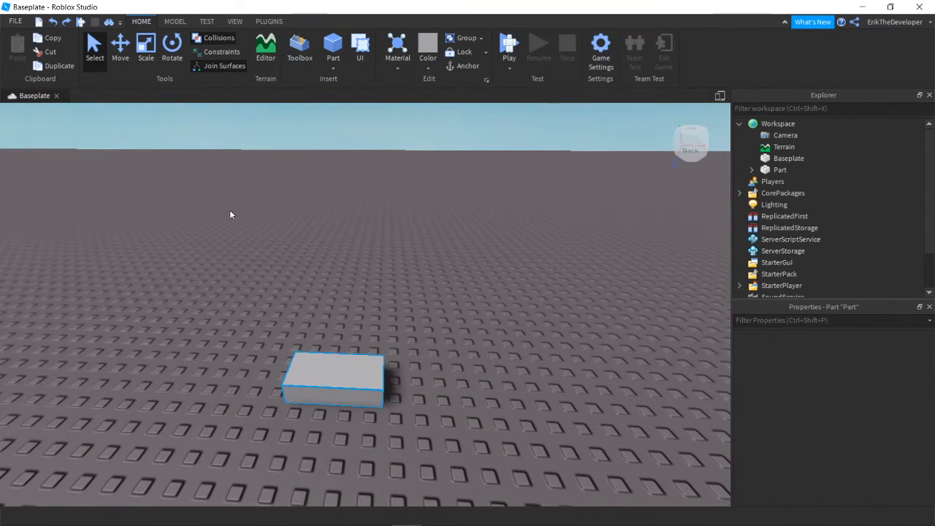
pyautogui.click(120, 48)
pyautogui.press('s')
pyautogui.moveTo(382, 327); pyautogui.dragTo(383, 327, button='right')
pyautogui.press('w')
pyautogui.press('s')
pyautogui.moveTo(398, 231); pyautogui.dragTo(398, 231, button='right')
pyautogui.press('d')
pyautogui.press('a')
pyautogui.press('s')
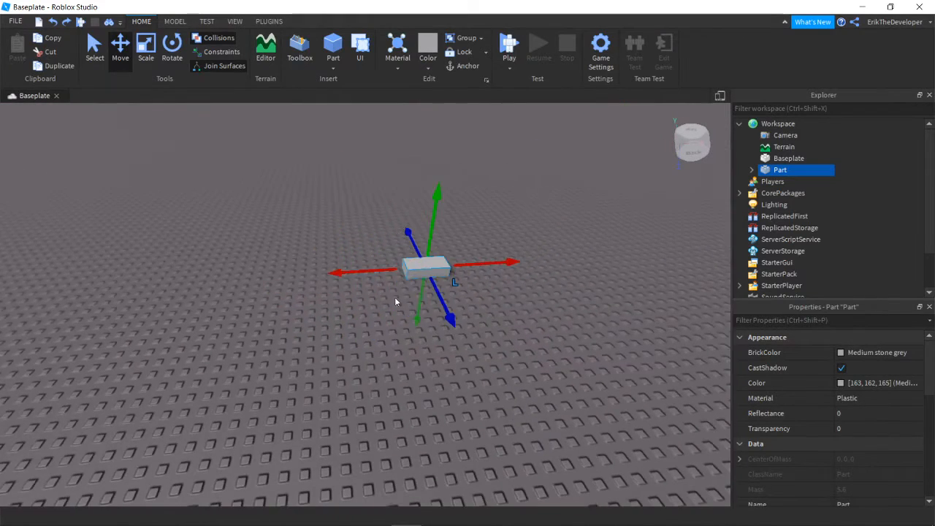
pyautogui.press('d')
pyautogui.moveTo(419, 323); pyautogui.dragTo(409, 290)
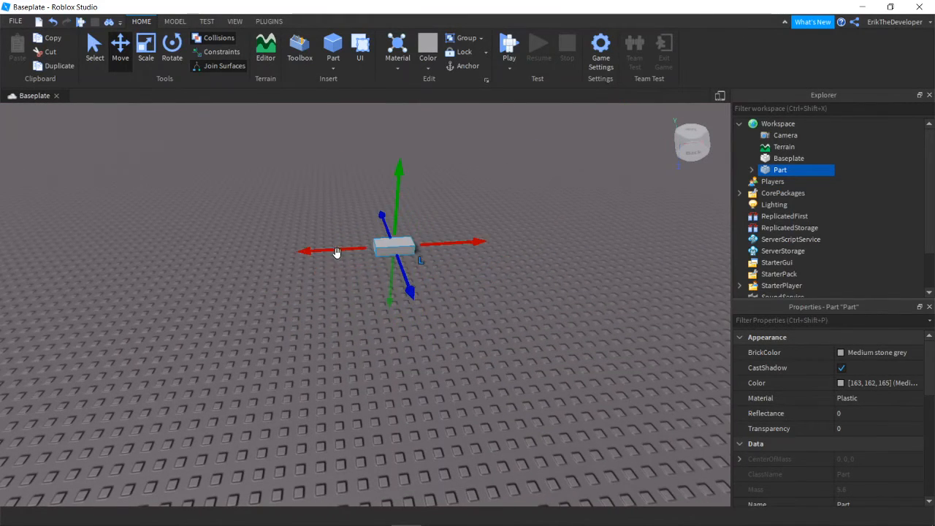
pyautogui.moveTo(302, 250)
pyautogui.mouseDown()
pyautogui.moveTo(259, 258)
pyautogui.moveTo(312, 258)
pyautogui.mouseUp()
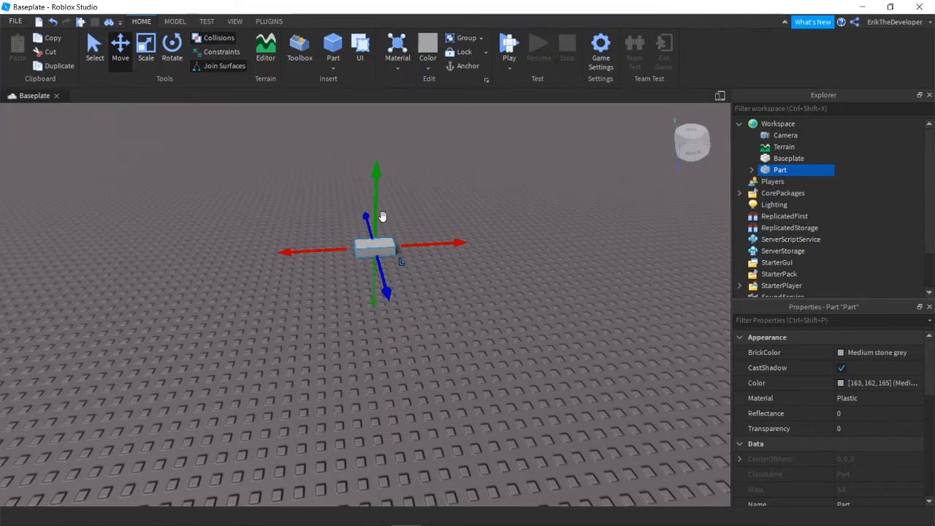
pyautogui.moveTo(376, 214); pyautogui.dragTo(383, 241)
# Move the block freely across the baseplate with the Select tool, viewing it from far and near.
pyautogui.moveTo(393, 259); pyautogui.dragTo(393, 261, button='right')
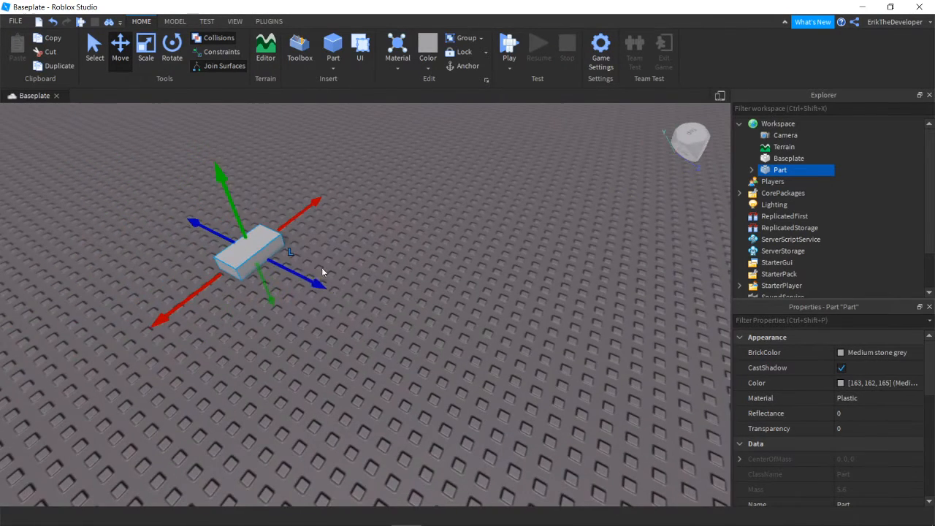
pyautogui.moveTo(300, 274); pyautogui.dragTo(301, 274, button='right')
pyautogui.click(89, 68)
pyautogui.scroll(-6, 399, 316)
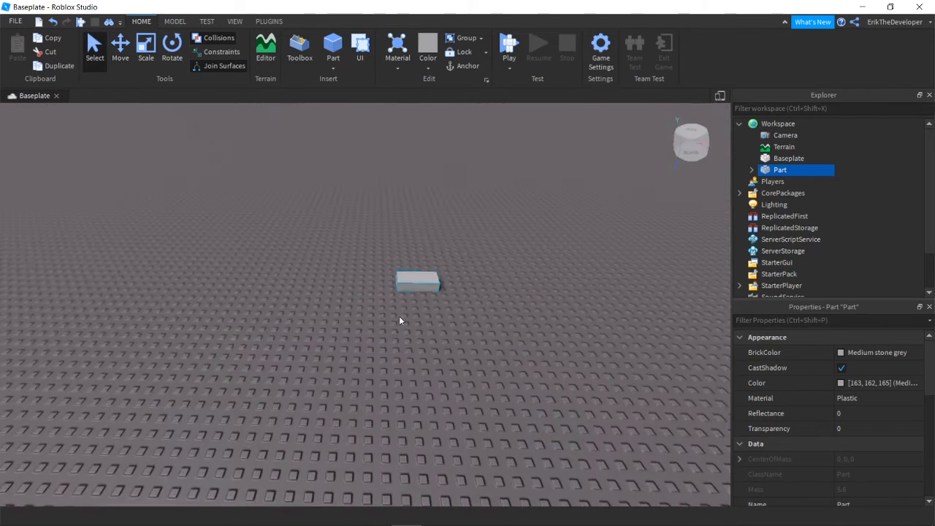
pyautogui.scroll(-3, 399, 319)
pyautogui.scroll(-2, 378, 273)
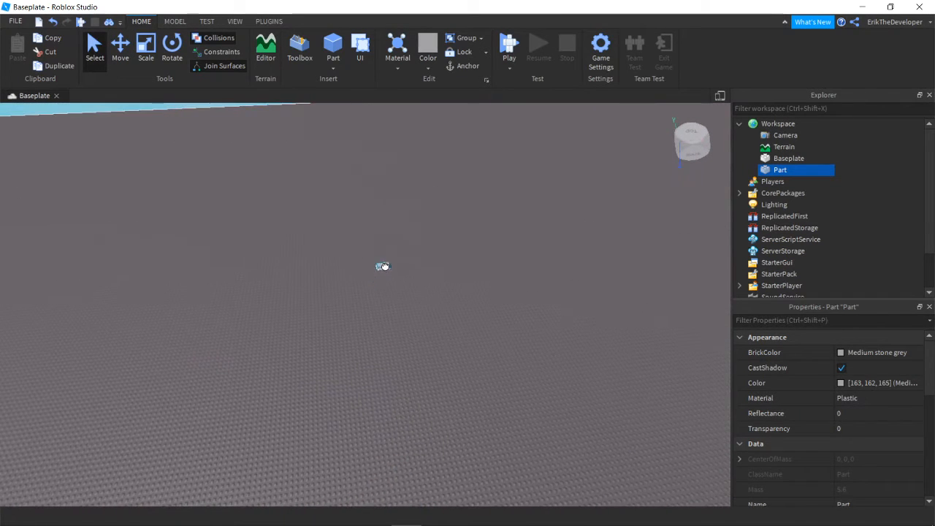
pyautogui.scroll(8, 361, 349)
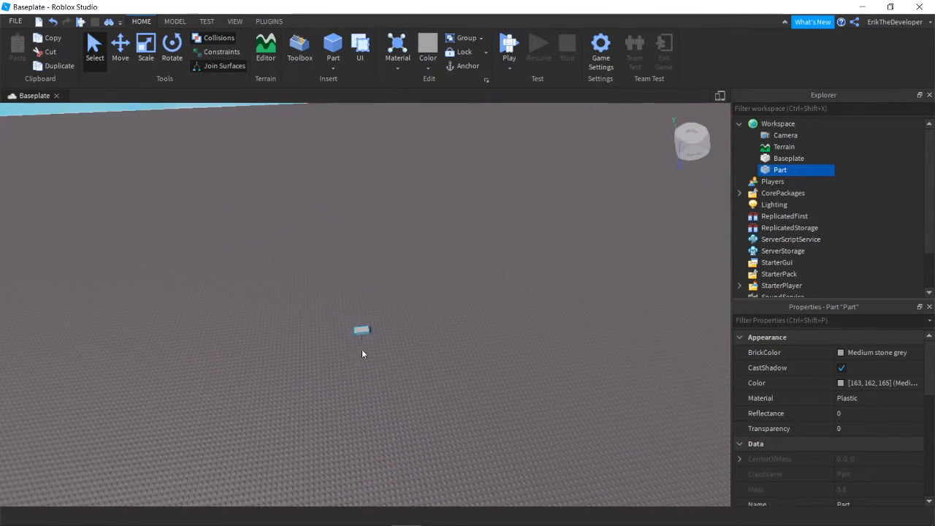
pyautogui.scroll(-3, 337, 281)
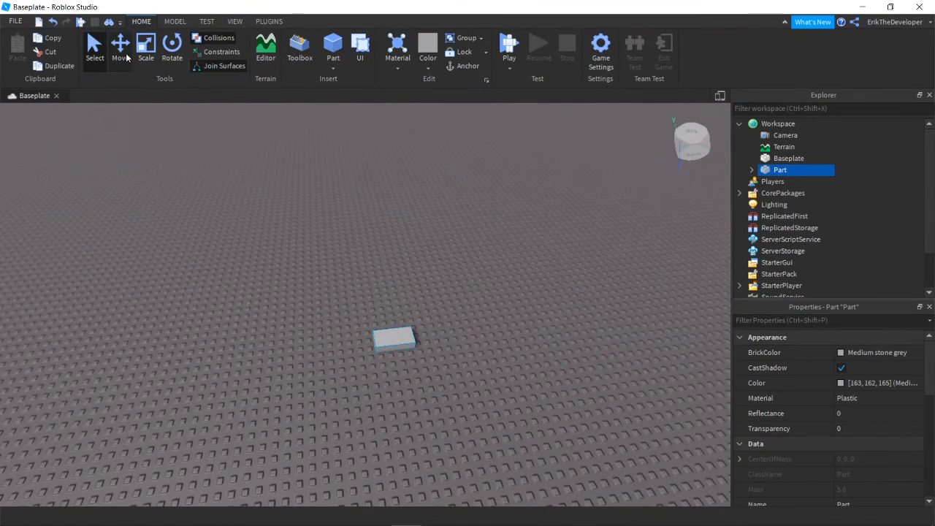
# Reposition the block along one of its axes with the Move tool.
pyautogui.hotkey('ctrl', '2')
pyautogui.moveTo(420, 415); pyautogui.dragTo(400, 364)
pyautogui.moveTo(396, 351); pyautogui.dragTo(414, 372, button='right')
# Stretch the block with the Scale tool into a long bar along its red axis and increase its height.
pyautogui.click(149, 62)
pyautogui.moveTo(362, 324); pyautogui.dragTo(358, 318, button='right')
pyautogui.scroll(3, 363, 325)
pyautogui.scroll(-2, 362, 324)
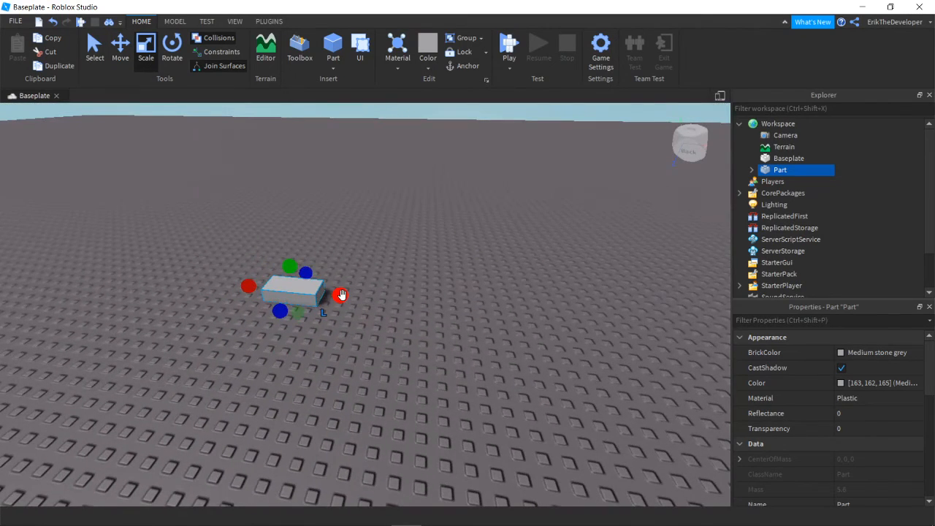
pyautogui.moveTo(341, 294); pyautogui.dragTo(548, 338)
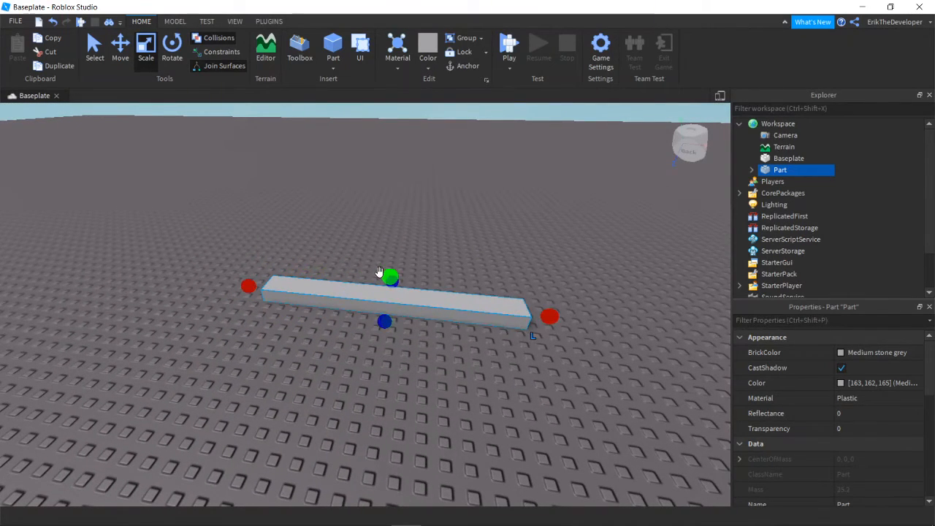
pyautogui.moveTo(382, 270); pyautogui.dragTo(417, 231)
# Scale the long block thinner along its blue axis and taller along its green axis to form a wall.
pyautogui.moveTo(417, 231); pyautogui.dragTo(416, 235, button='right')
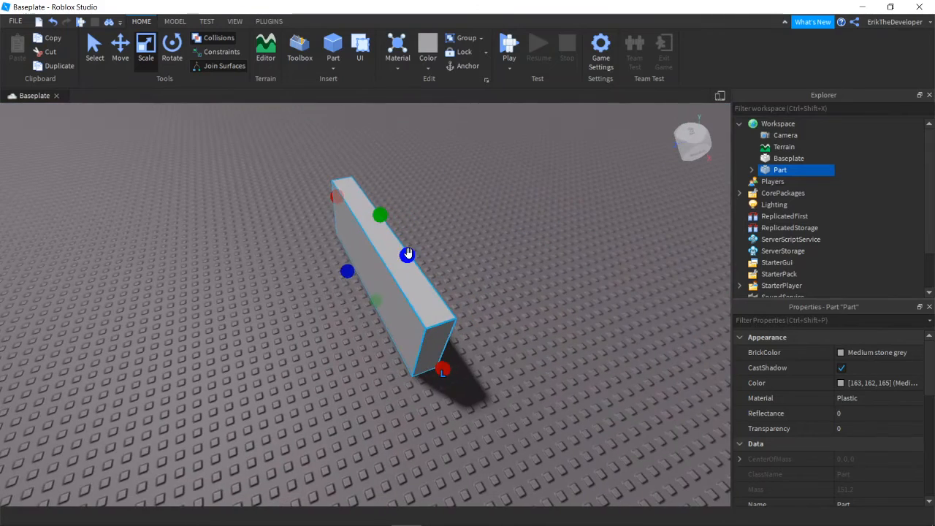
pyautogui.moveTo(407, 255); pyautogui.dragTo(376, 266)
pyautogui.moveTo(344, 327); pyautogui.dragTo(368, 319, button='right')
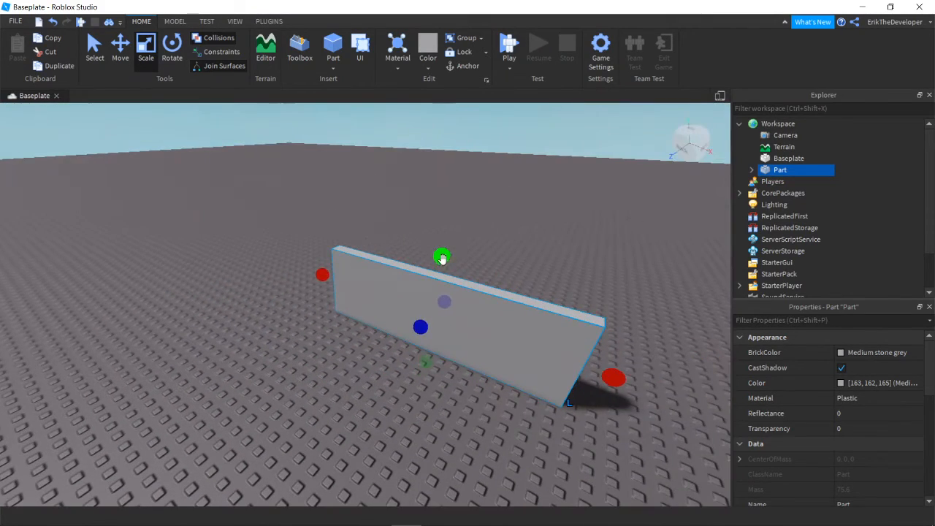
pyautogui.moveTo(441, 258); pyautogui.dragTo(436, 216)
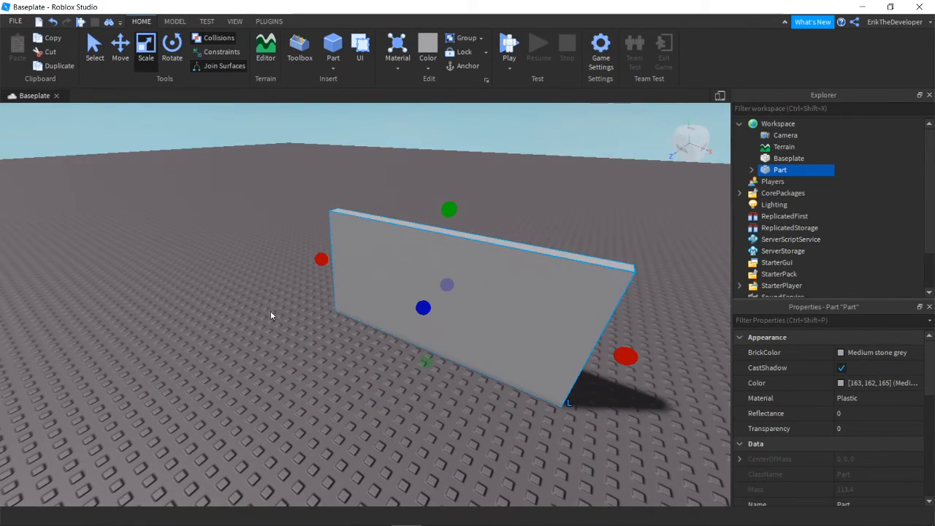
# Switch to the Select tool and view the whole wall from the front.
pyautogui.click(93, 57)
pyautogui.moveTo(198, 336); pyautogui.dragTo(198, 336, button='right')
pyautogui.scroll(3, 198, 336)
pyautogui.scroll(-3, 199, 337)
pyautogui.scroll(1, 200, 340)
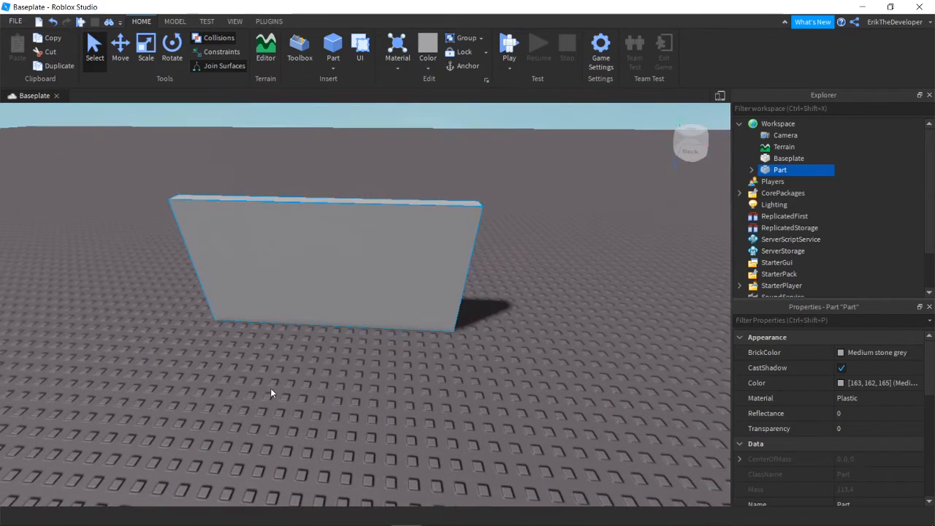
pyautogui.press('a')
pyautogui.press('s')
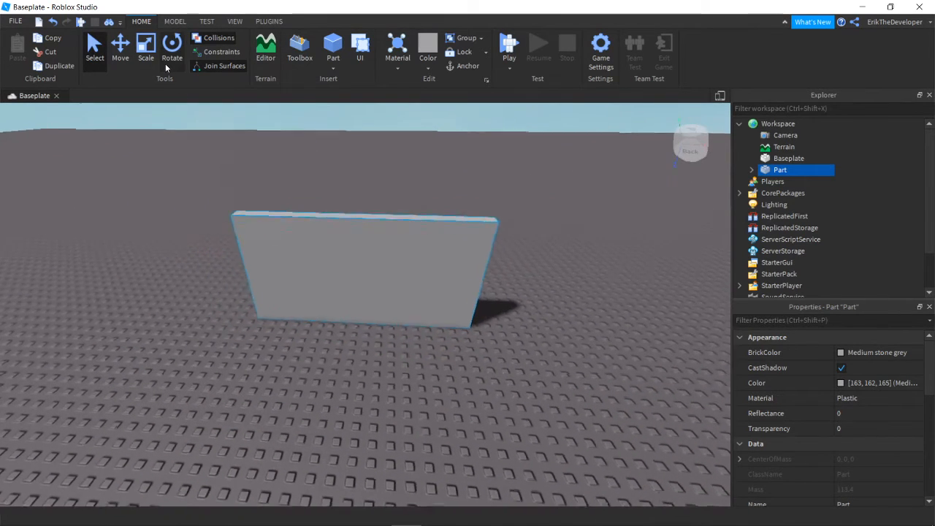
# Turn the wall about its green vertical axis with the Rotate tool and deselect it.
pyautogui.scroll(2, 367, 278)
pyautogui.click(172, 60)
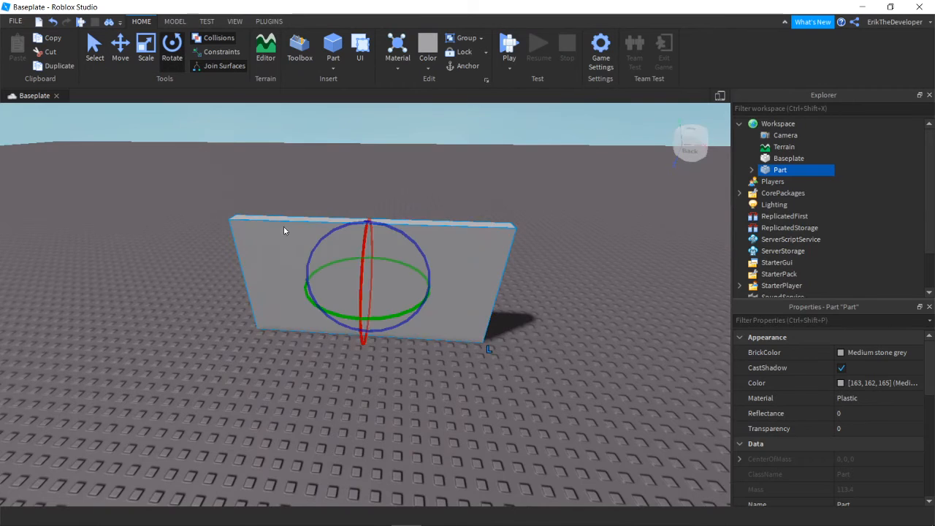
pyautogui.moveTo(360, 312); pyautogui.dragTo(361, 314, button='right')
pyautogui.press('a')
pyautogui.moveTo(451, 255); pyautogui.dragTo(504, 272)
pyautogui.press('d')
pyautogui.press('w')
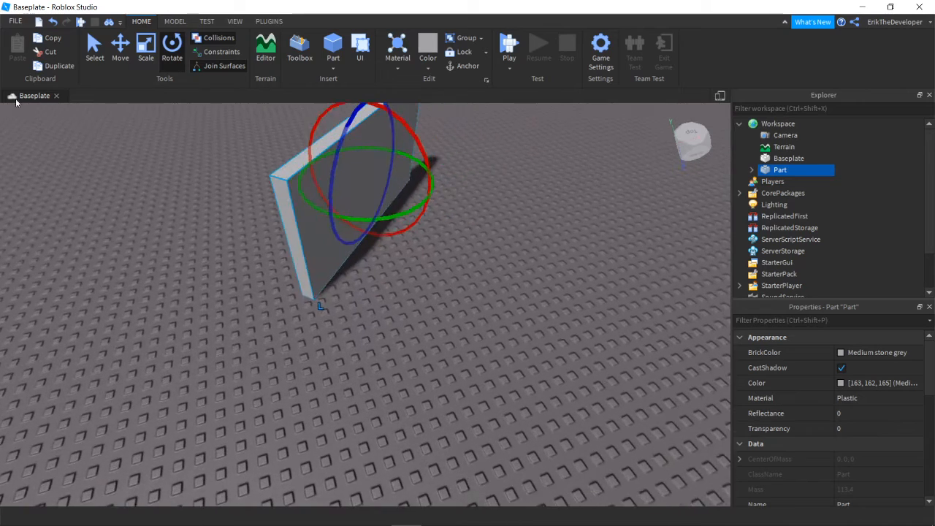
pyautogui.press('s')
pyautogui.click(335, 373)
pyautogui.press('d')
pyautogui.press('w')
pyautogui.press('s')
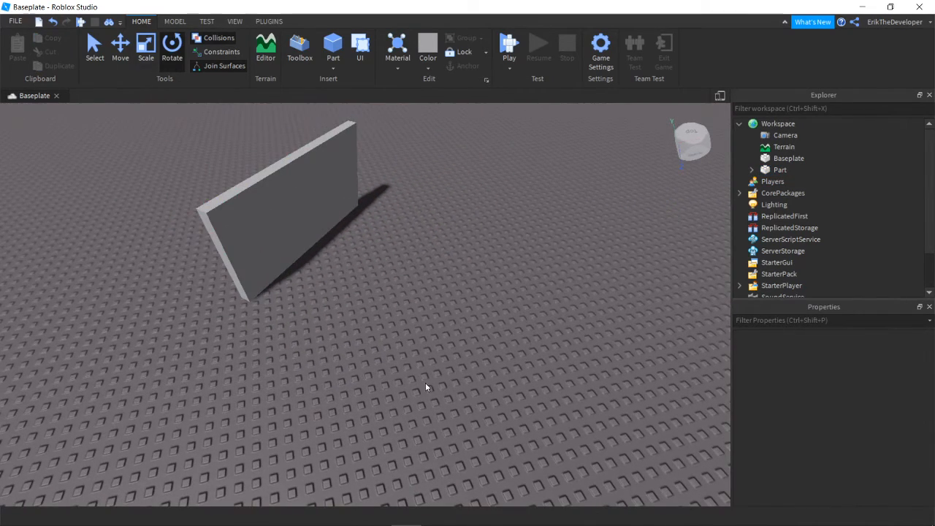
pyautogui.moveTo(426, 387)
pyautogui.mouseDown(button='right')
pyautogui.moveTo(400, 391)
pyautogui.moveTo(421, 376)
pyautogui.mouseUp(button='right')
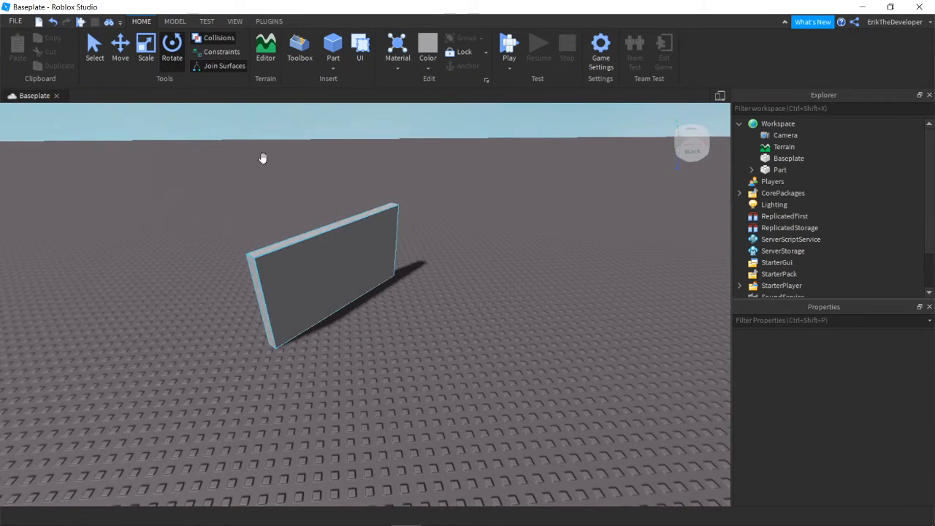
# Reselect the wall and reposition it with the Select tool so that it stands square to the view.
pyautogui.click(121, 49)
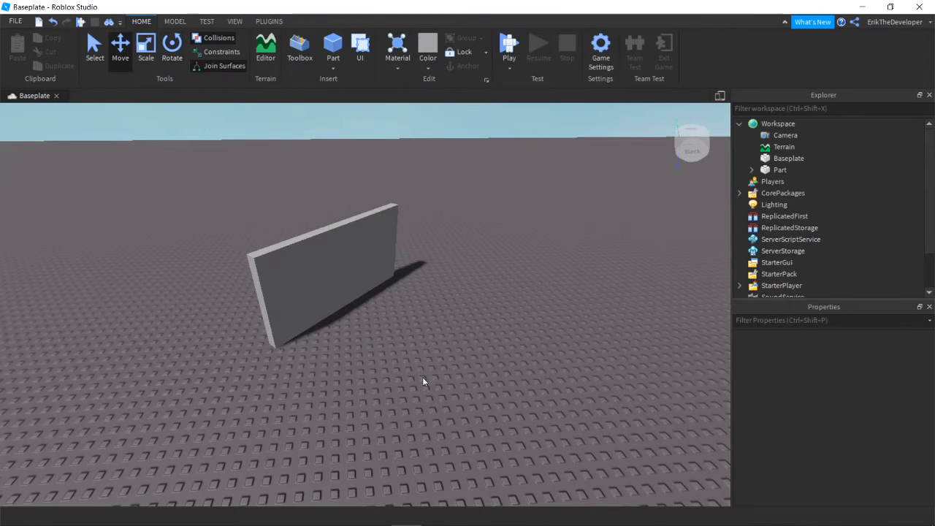
pyautogui.click(306, 275)
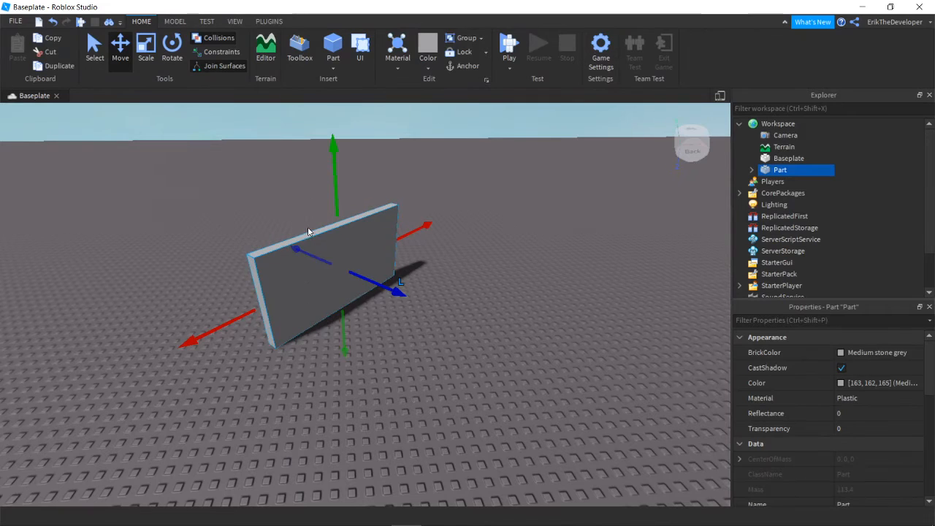
pyautogui.click(95, 48)
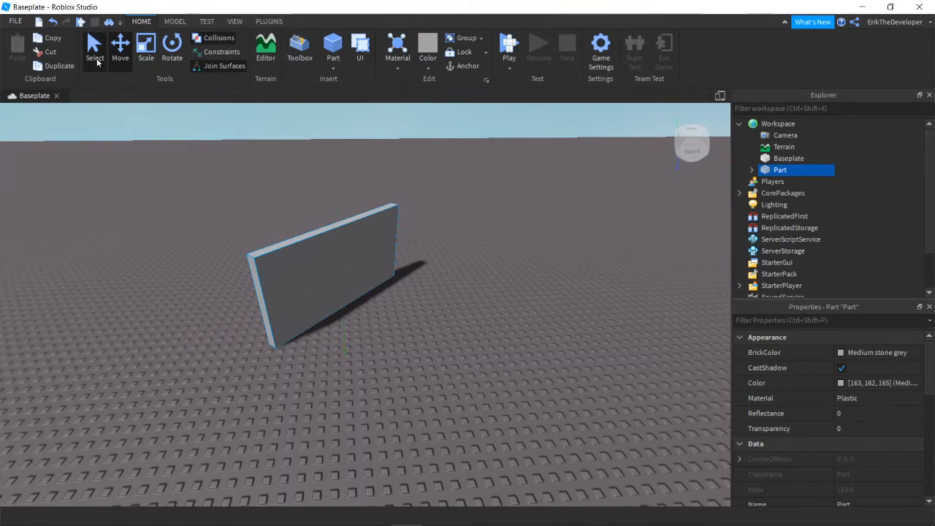
pyautogui.moveTo(311, 285); pyautogui.dragTo(303, 415, button='right')
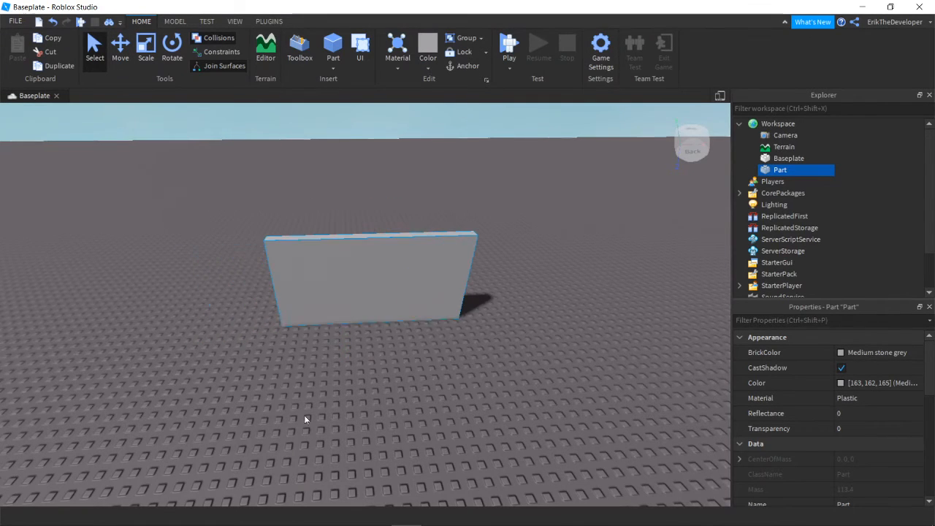
# Examine the plain wall from near and far and from a higher angle.
pyautogui.scroll(5, 307, 422)
pyautogui.scroll(-5, 306, 428)
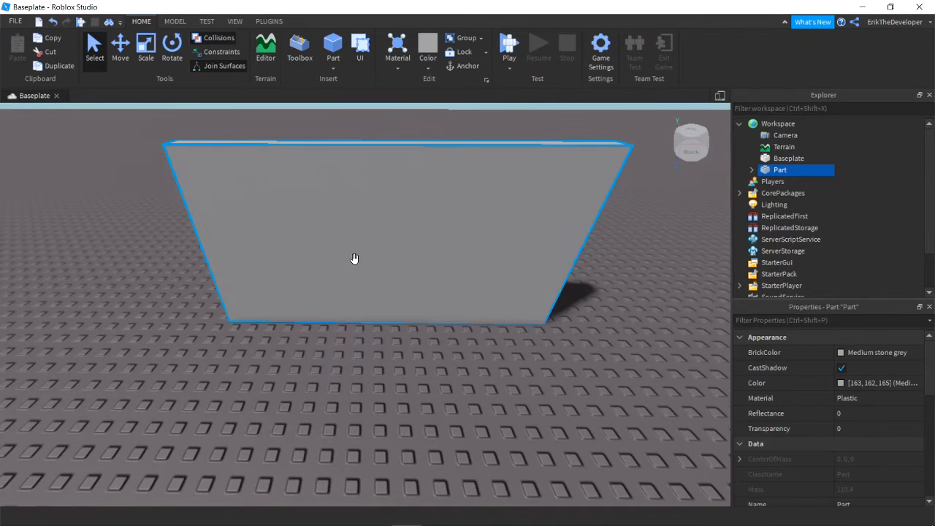
pyautogui.scroll(-3, 420, 208)
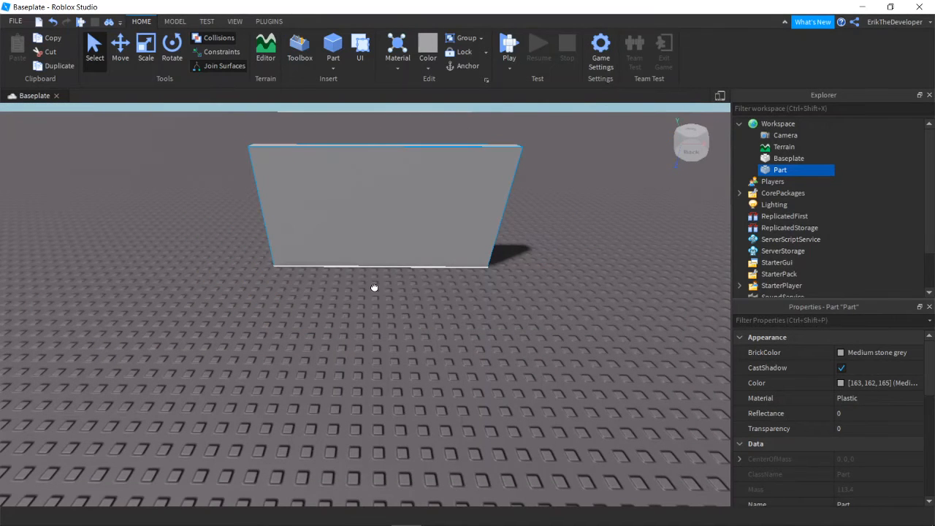
pyautogui.scroll(3, 323, 341)
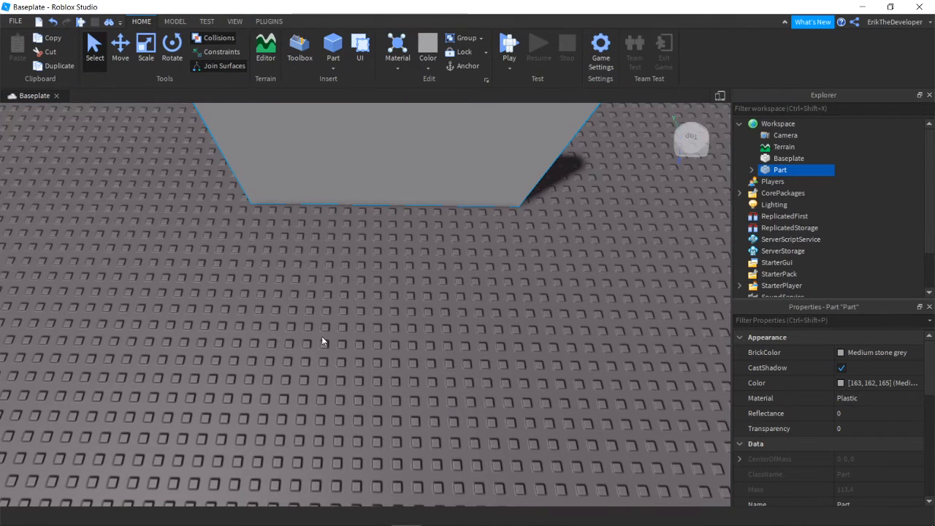
pyautogui.scroll(-3, 323, 341)
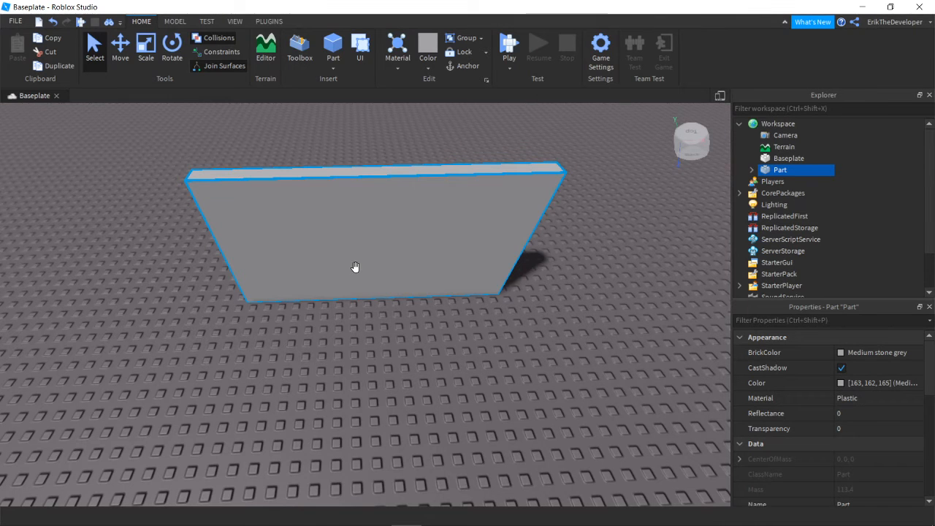
pyautogui.moveTo(355, 267); pyautogui.dragTo(369, 353, button='right')
pyautogui.click(369, 355)
pyautogui.scroll(-3, 369, 355)
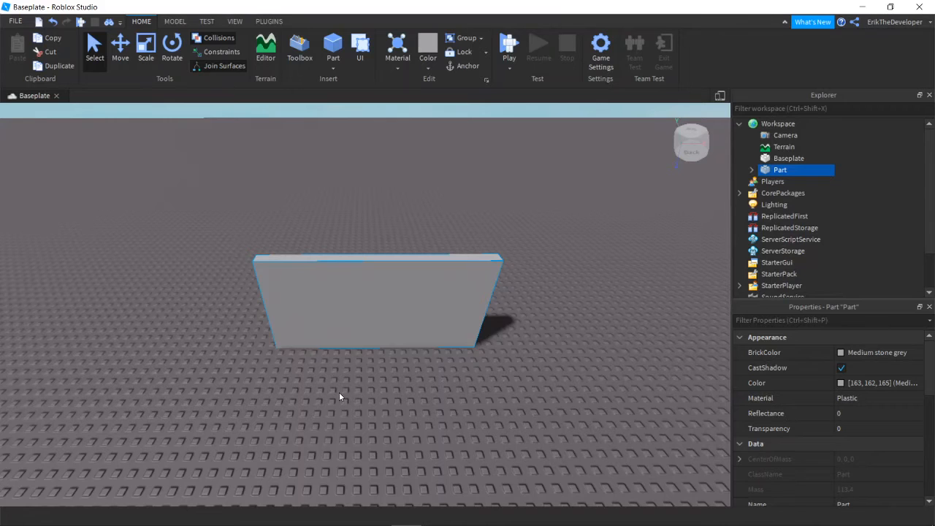
# Change the wall's material to Brick and look at its texture.
pyautogui.click(401, 65)
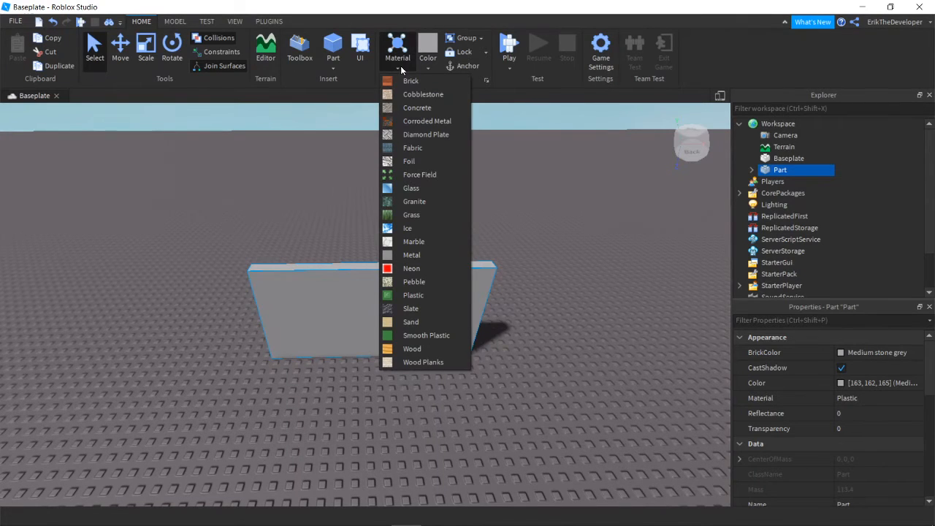
pyautogui.click(307, 279)
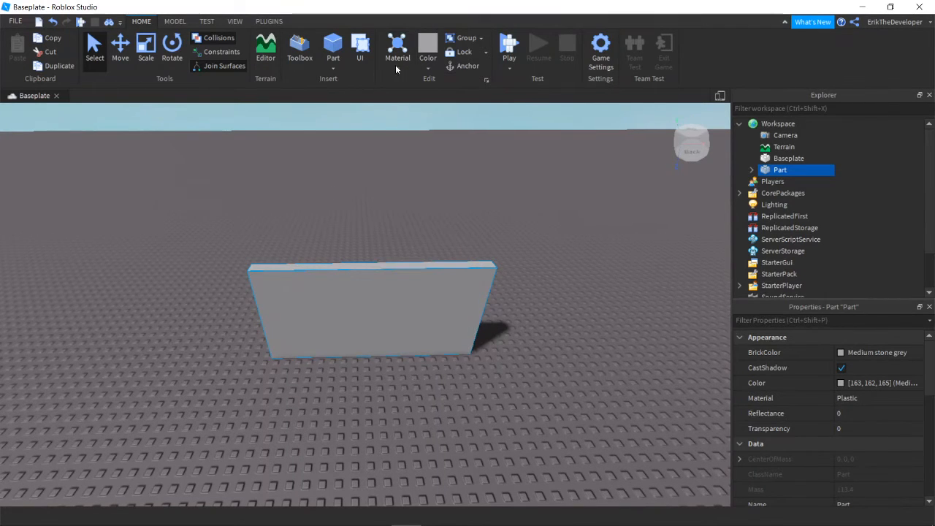
pyautogui.click(392, 53)
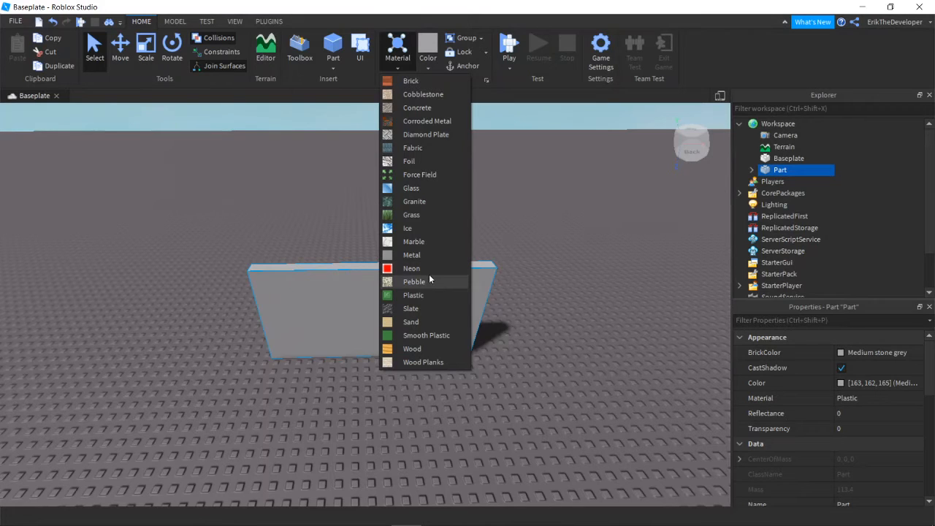
pyautogui.click(421, 86)
pyautogui.moveTo(375, 312); pyautogui.dragTo(372, 348, button='right')
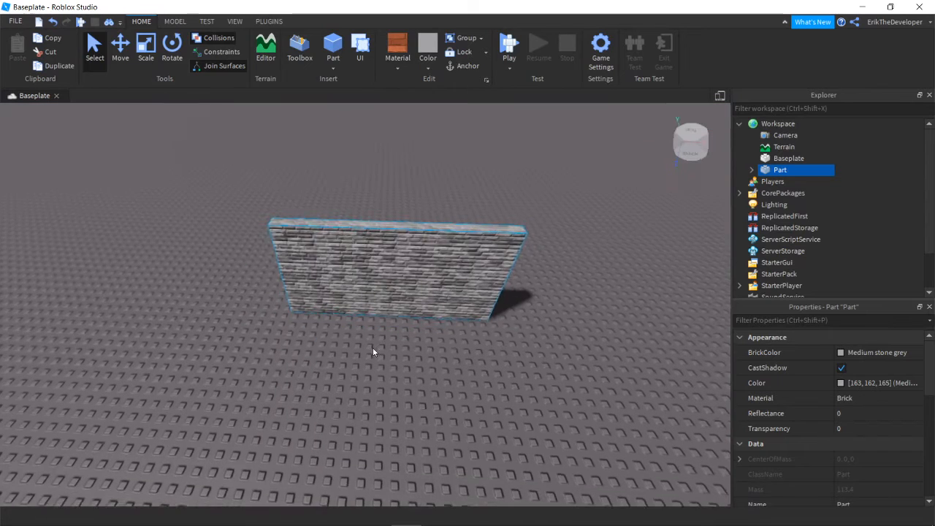
pyautogui.scroll(2, 372, 348)
# Try the Grass and Cobblestone materials on the wall and return it to Brick.
pyautogui.click(395, 69)
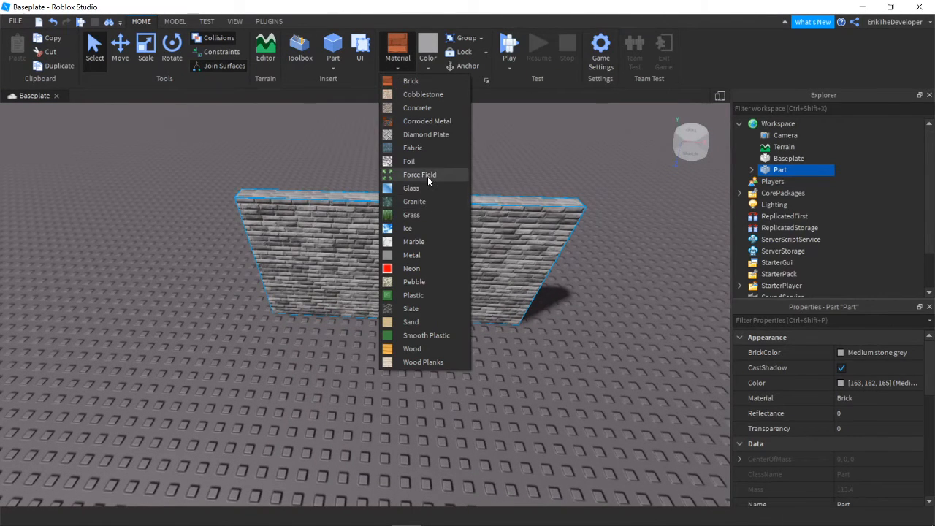
pyautogui.click(417, 215)
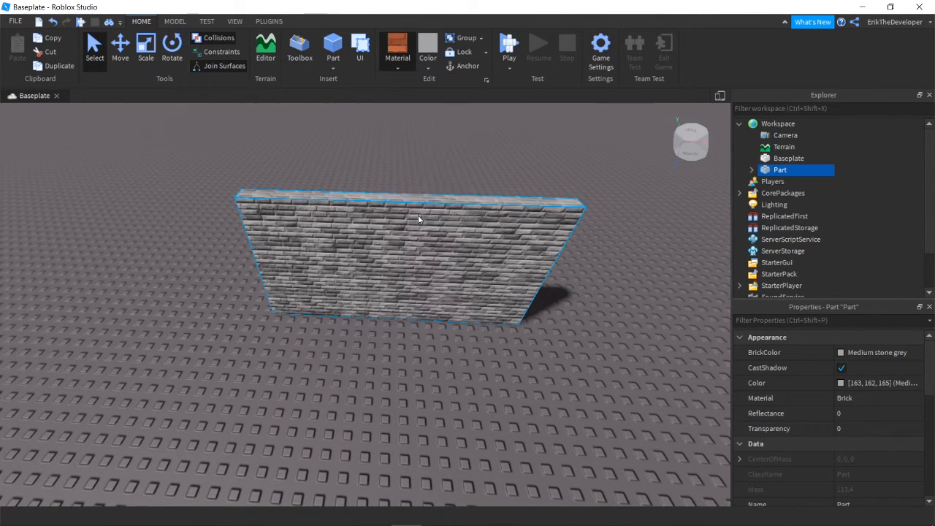
pyautogui.moveTo(405, 245); pyautogui.dragTo(410, 248, button='right')
pyautogui.scroll(1, 406, 246)
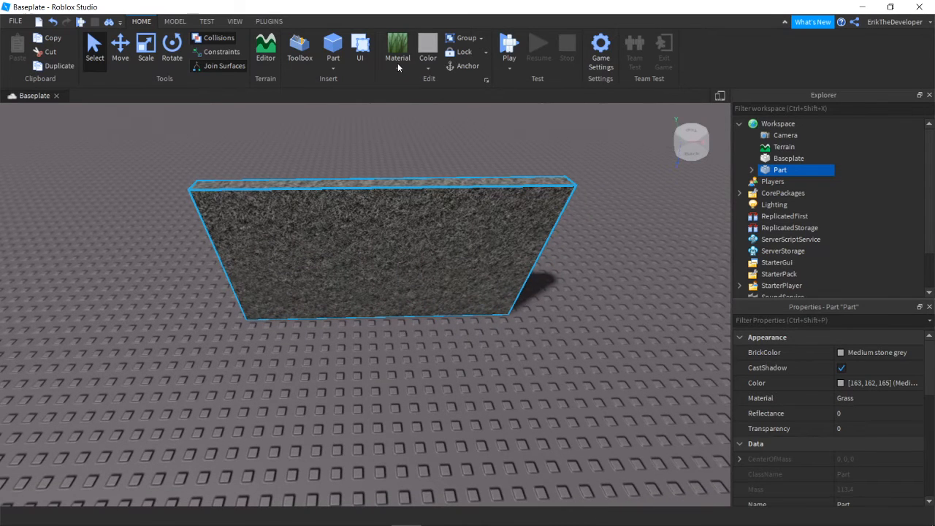
pyautogui.click(395, 68)
pyautogui.click(405, 95)
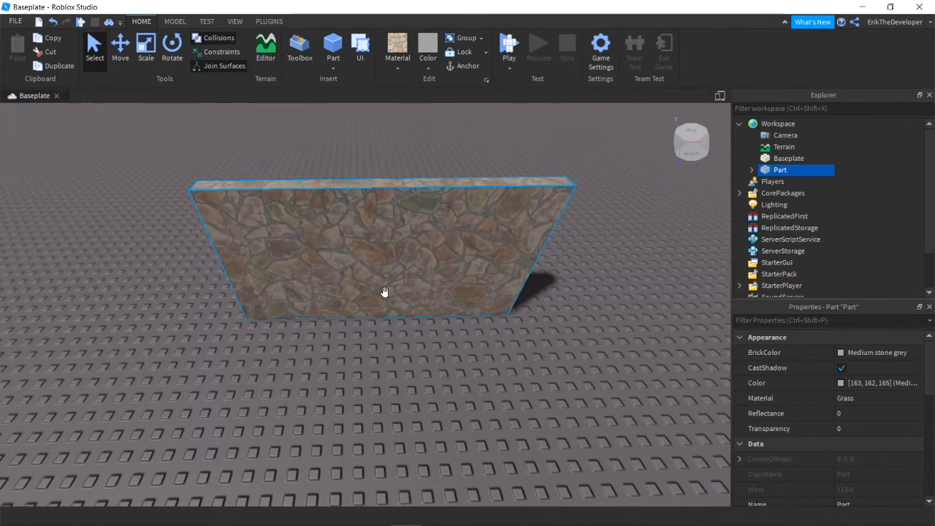
pyautogui.scroll(1, 384, 292)
pyautogui.click(397, 67)
pyautogui.click(403, 85)
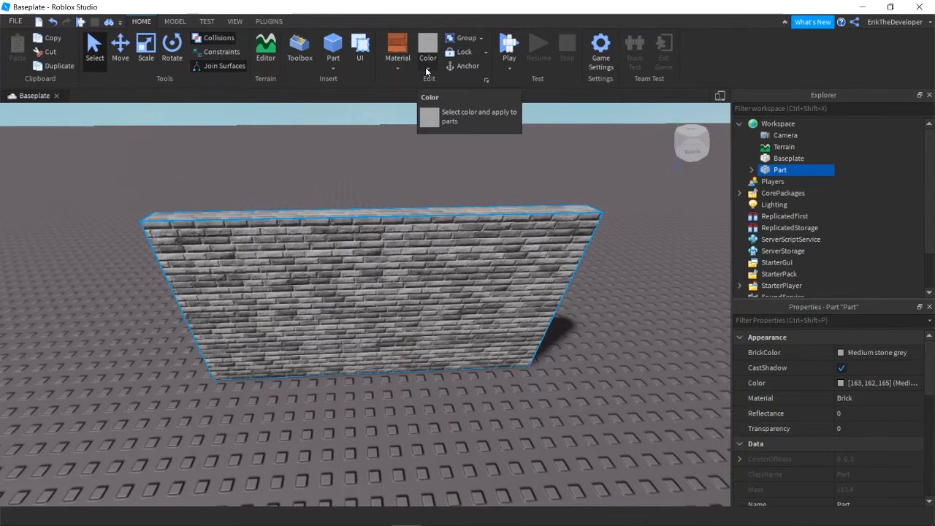
# Colour the brick wall Persimmon and deselect it.
pyautogui.click(427, 67)
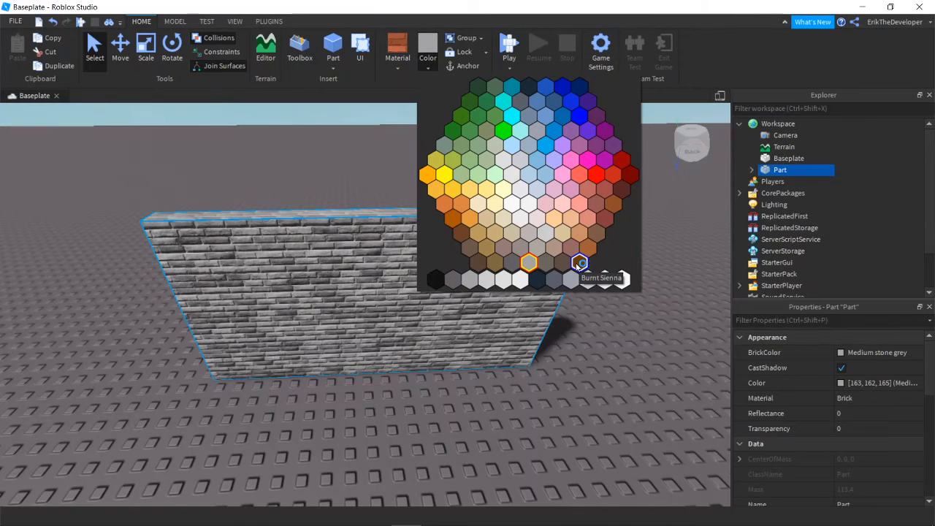
pyautogui.click(578, 175)
pyautogui.click(422, 62)
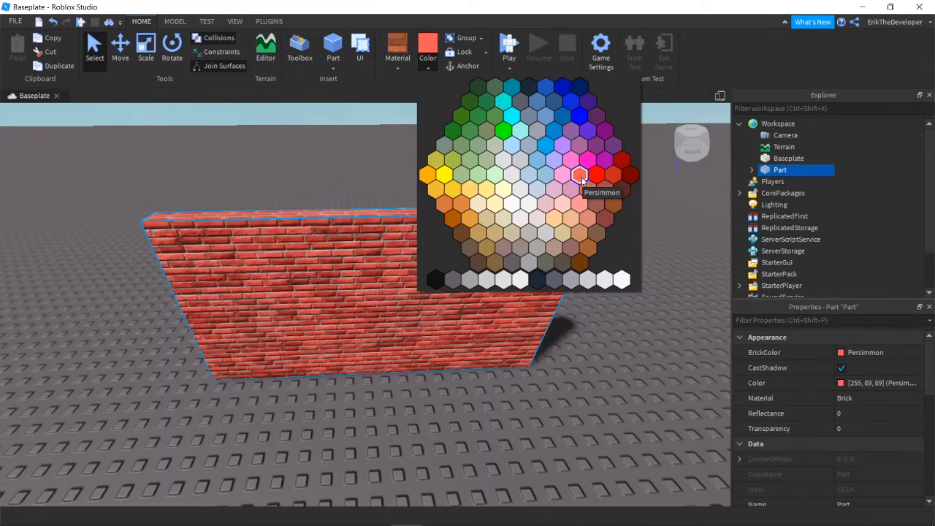
pyautogui.click(332, 94)
pyautogui.scroll(-5, 395, 358)
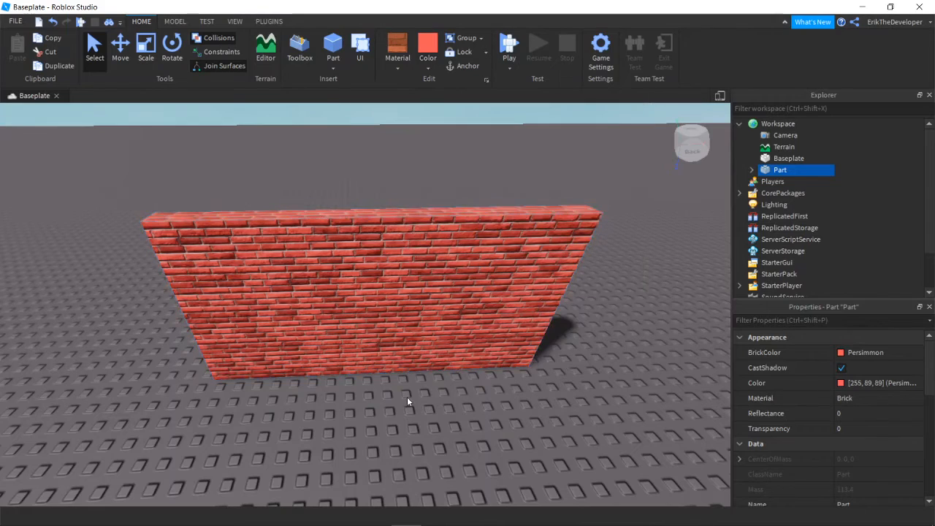
pyautogui.click(408, 398)
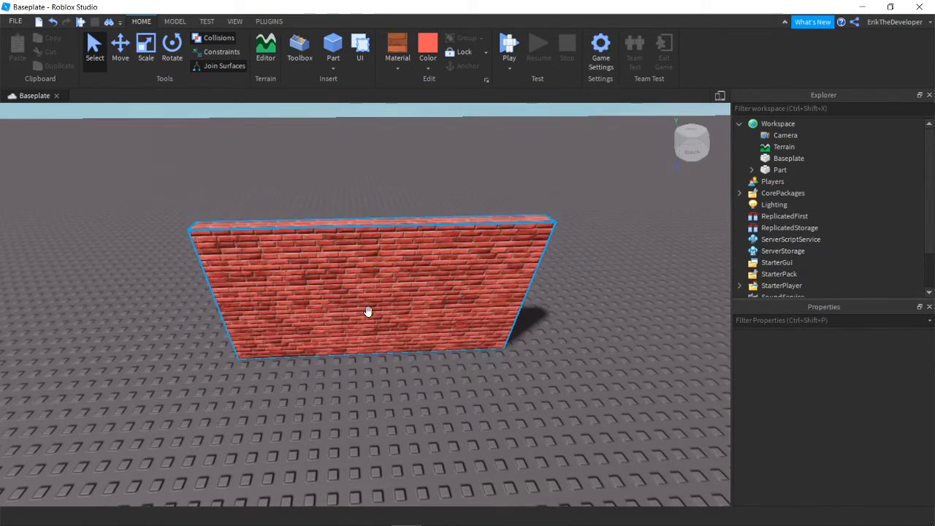
# Examine the coloured brick wall by flying the camera around it at different distances and heights.
pyautogui.click(368, 312)
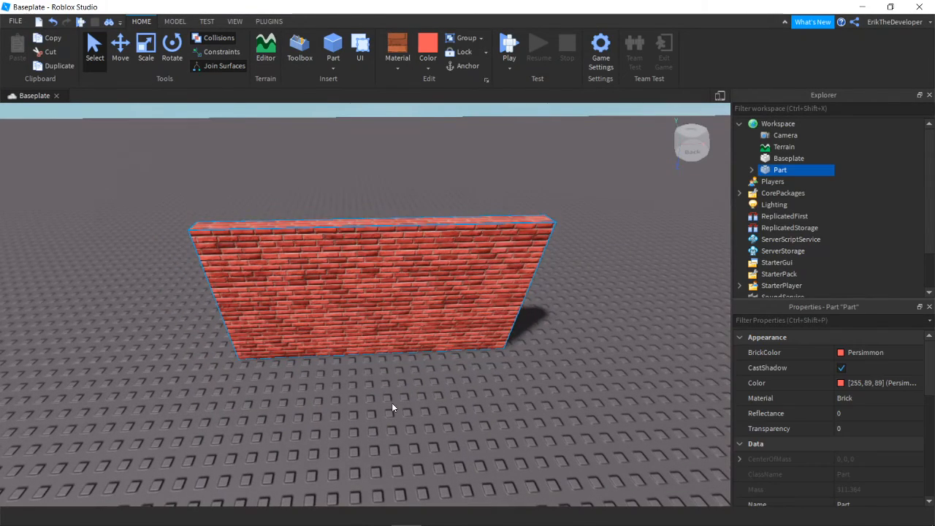
pyautogui.scroll(-3, 391, 402)
pyautogui.rightClick(391, 402)
pyautogui.click(301, 430)
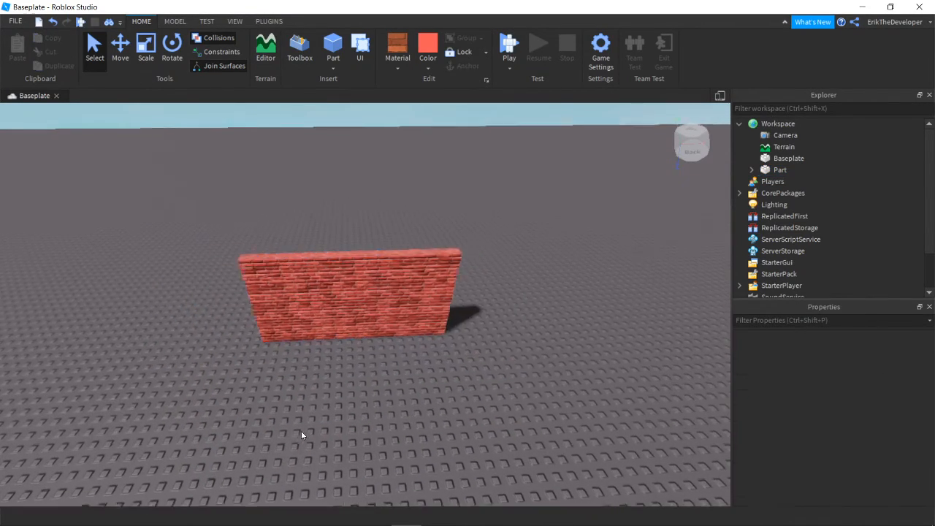
pyautogui.press('w')
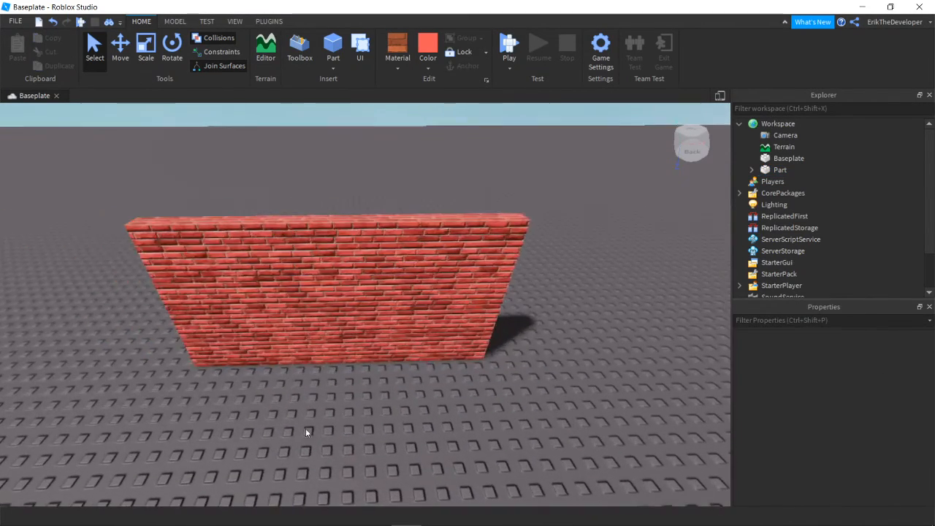
pyautogui.press('a')
pyautogui.press('s')
pyautogui.press('w')
pyautogui.press('d')
pyautogui.press('a')
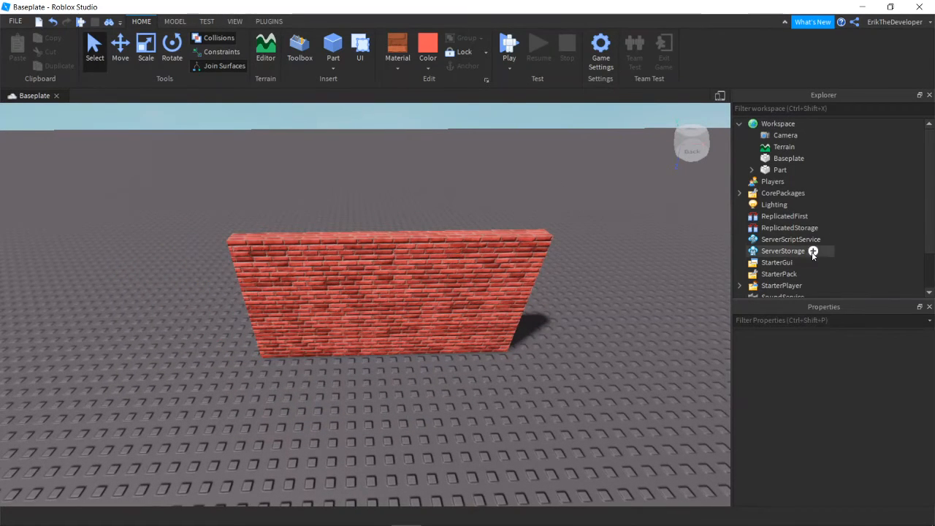
pyautogui.moveTo(440, 381); pyautogui.dragTo(412, 390, button='right')
pyautogui.press('s')
pyautogui.press('w')
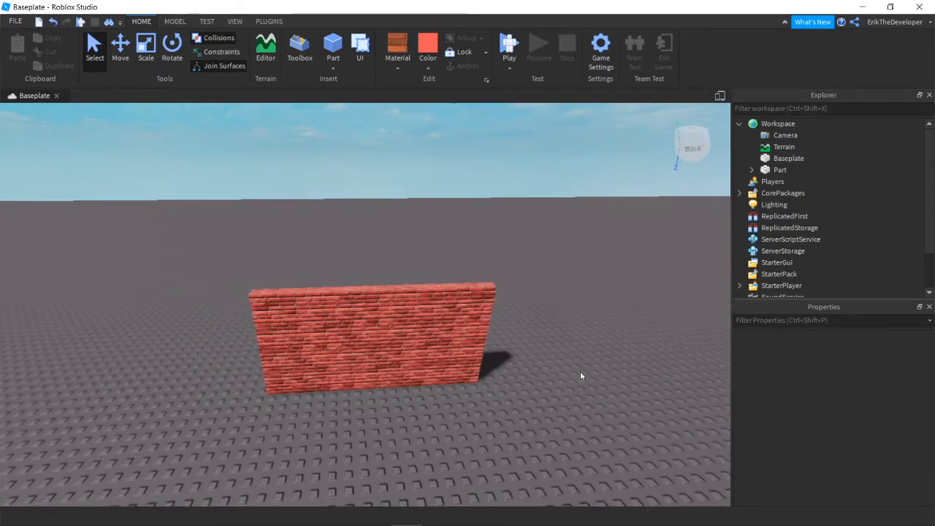
pyautogui.moveTo(580, 371); pyautogui.dragTo(554, 366, button='right')
pyautogui.press('d')
pyautogui.press('a')
pyautogui.press('a')
pyautogui.press('s')
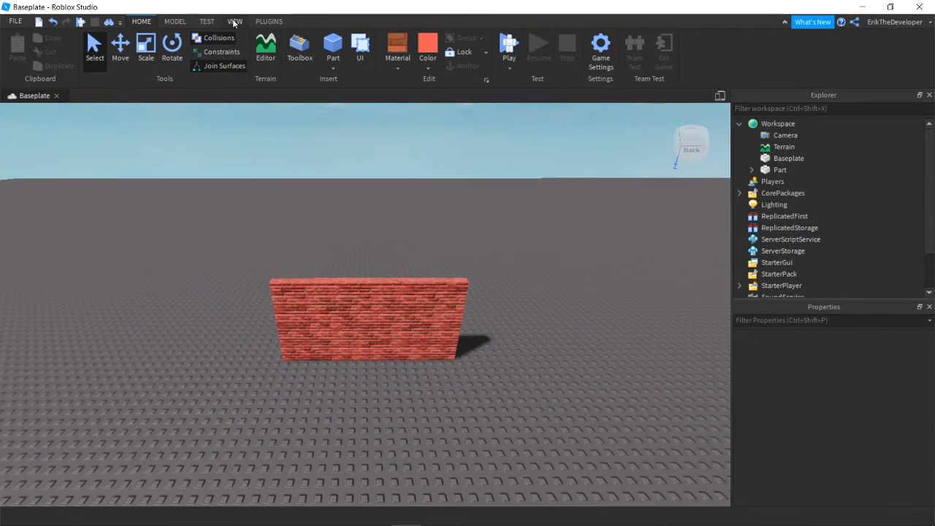
# Show the Command Bar and hide it again.
pyautogui.click(235, 21)
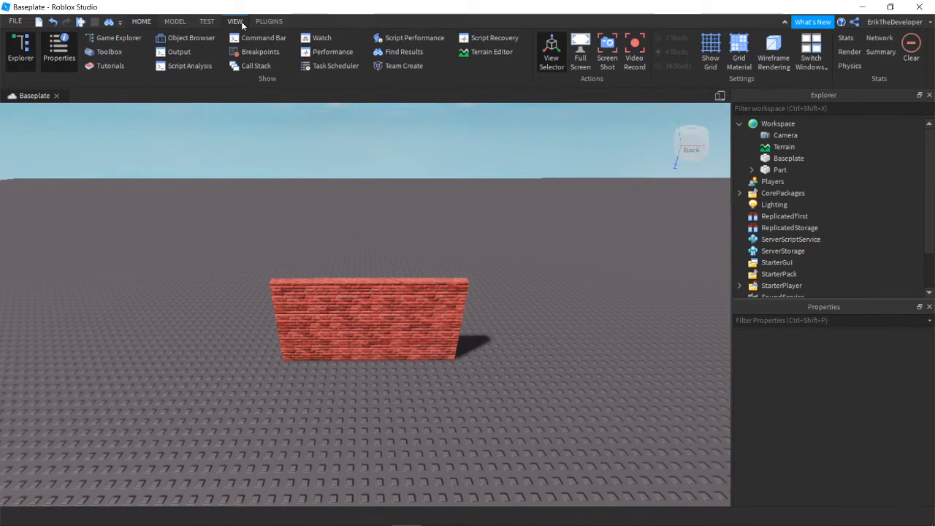
pyautogui.click(142, 22)
pyautogui.click(235, 22)
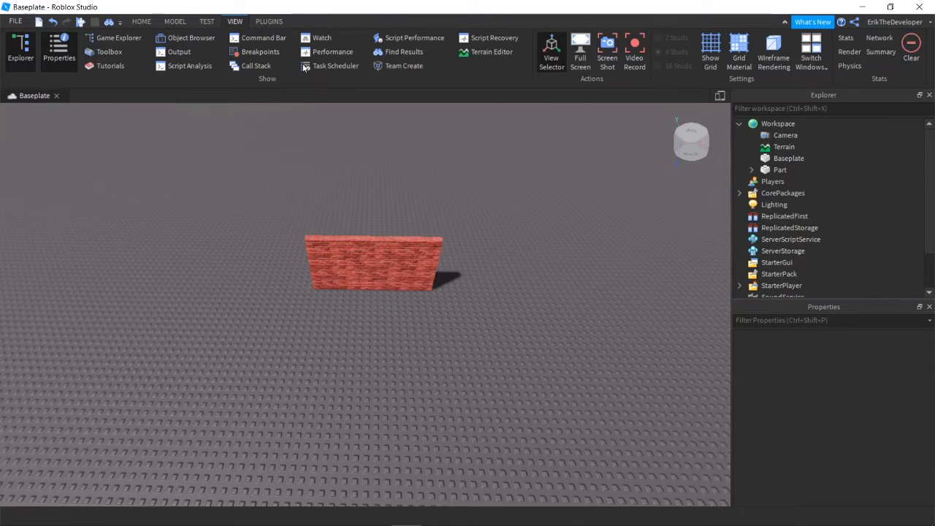
pyautogui.click(259, 37)
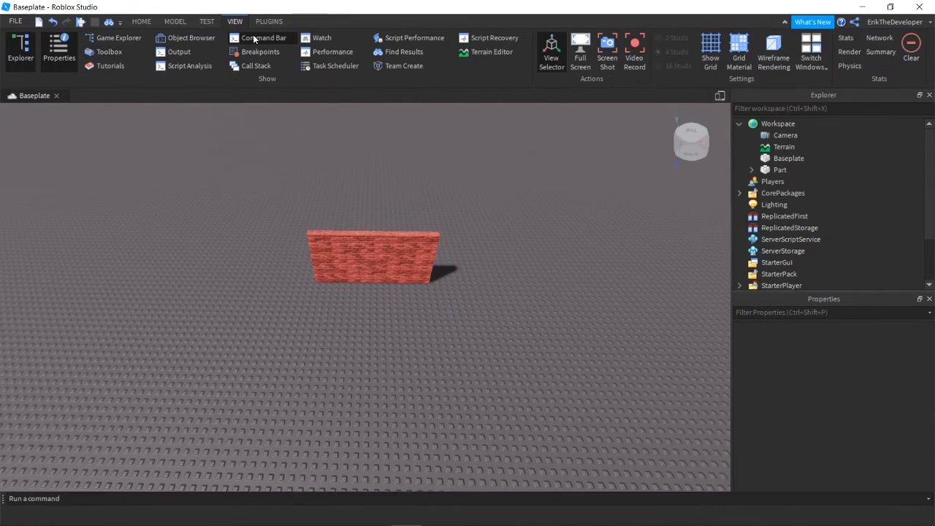
pyautogui.click(259, 38)
# Show and hide the Output window and the Toolbox, one after the other.
pyautogui.click(177, 57)
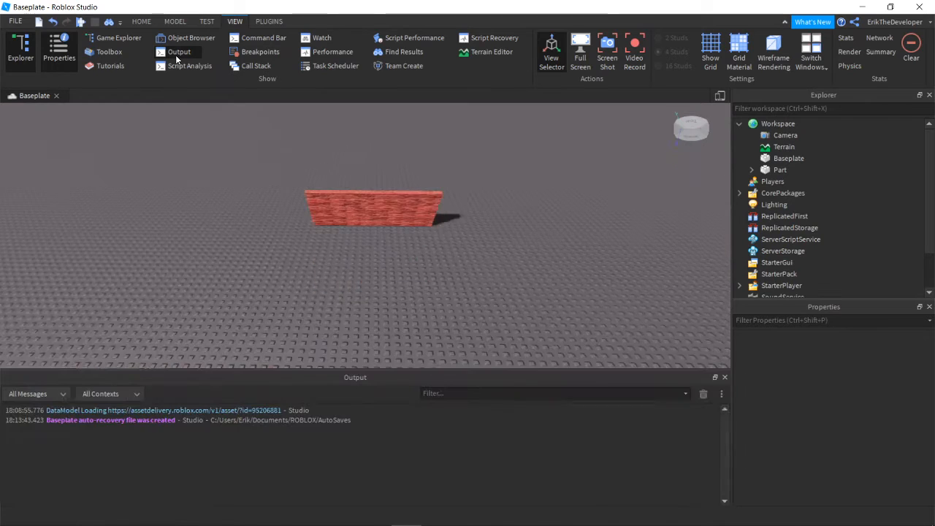
pyautogui.click(175, 56)
pyautogui.click(117, 55)
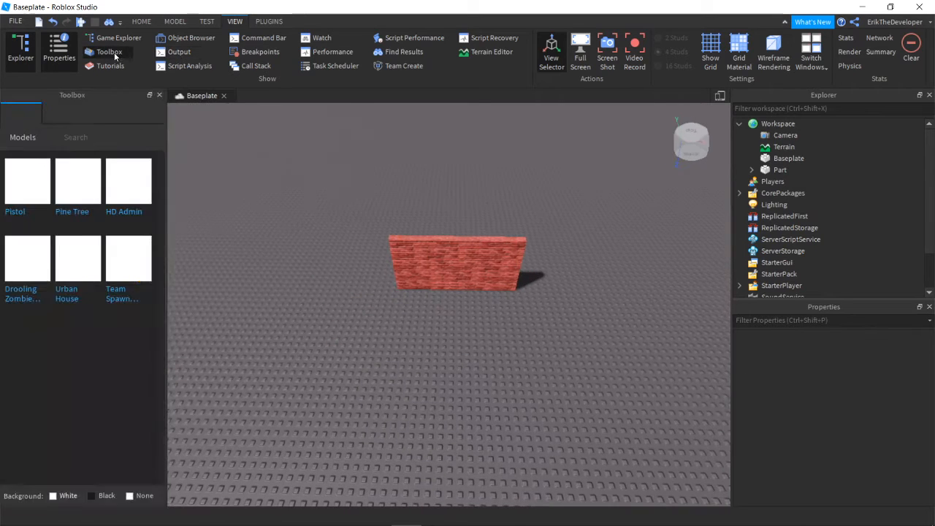
pyautogui.click(114, 53)
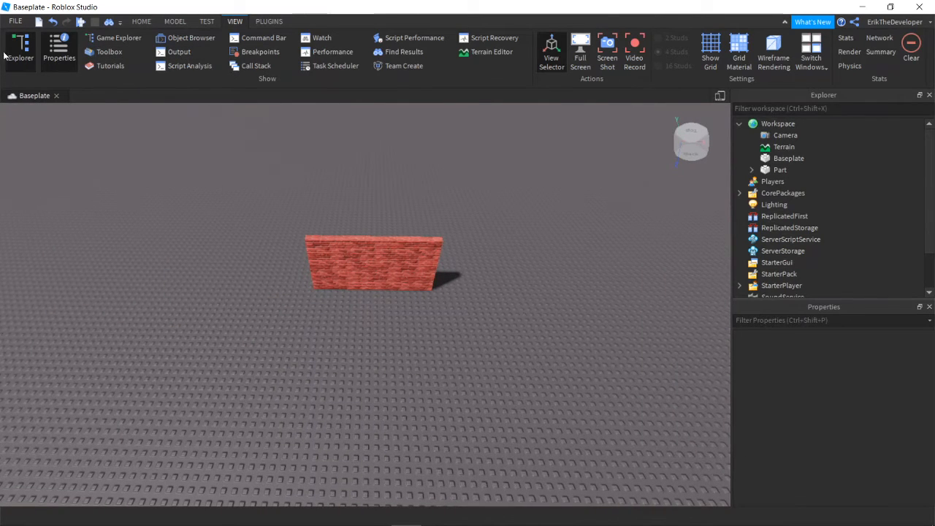
pyautogui.scroll(1, 301, 242)
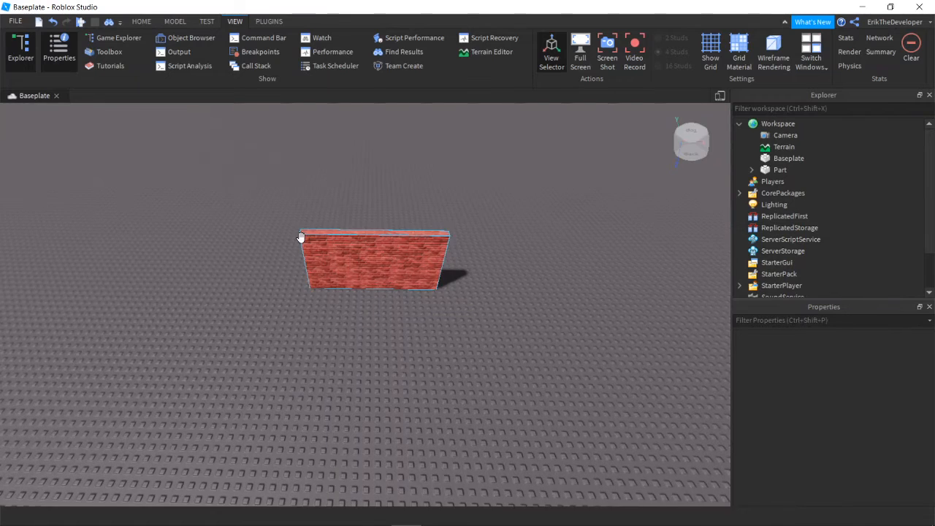
pyautogui.scroll(3, 301, 242)
pyautogui.moveTo(300, 241); pyautogui.dragTo(302, 241, button='right')
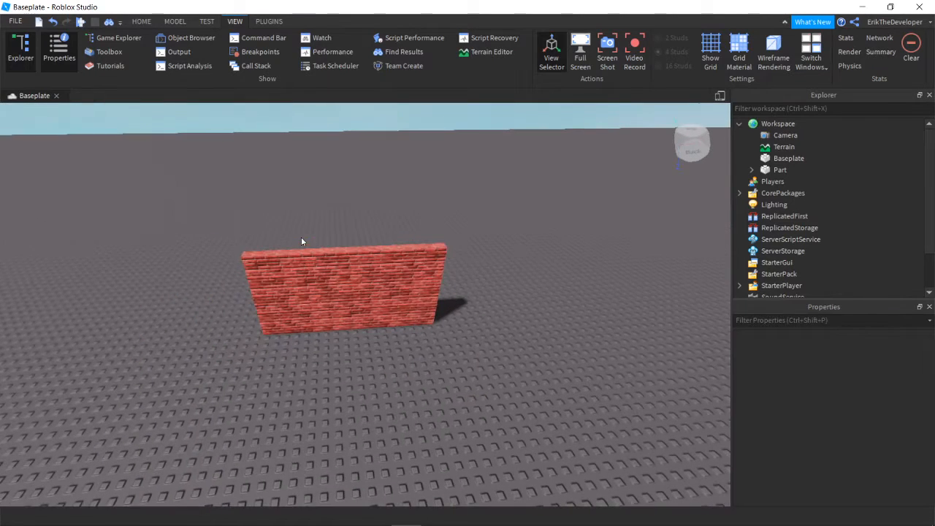
pyautogui.click(141, 21)
pyautogui.scroll(5, 428, 280)
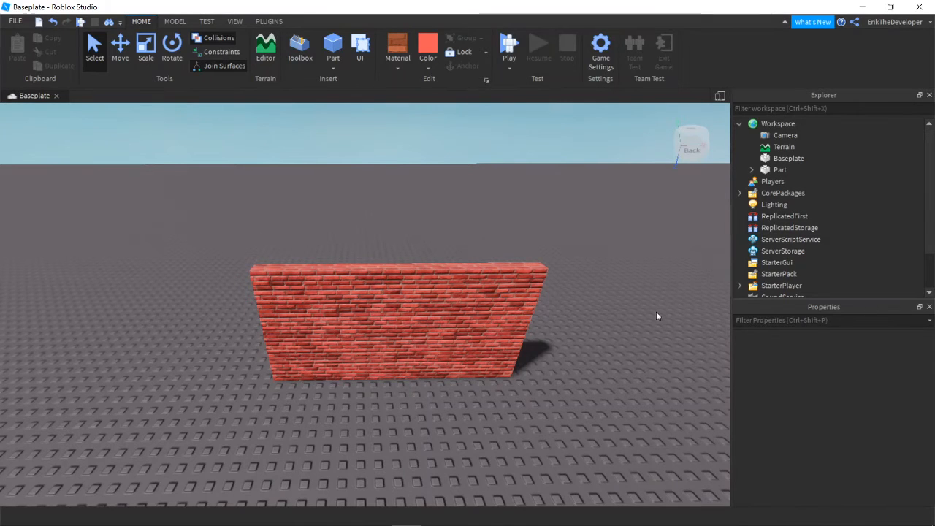
pyautogui.scroll(3, 644, 371)
pyautogui.scroll(-5, 642, 371)
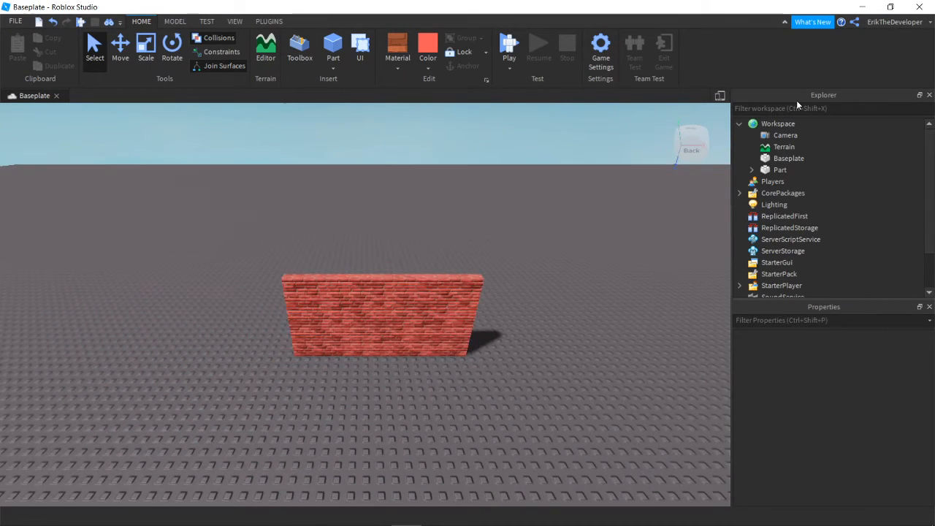
pyautogui.scroll(1, 392, 402)
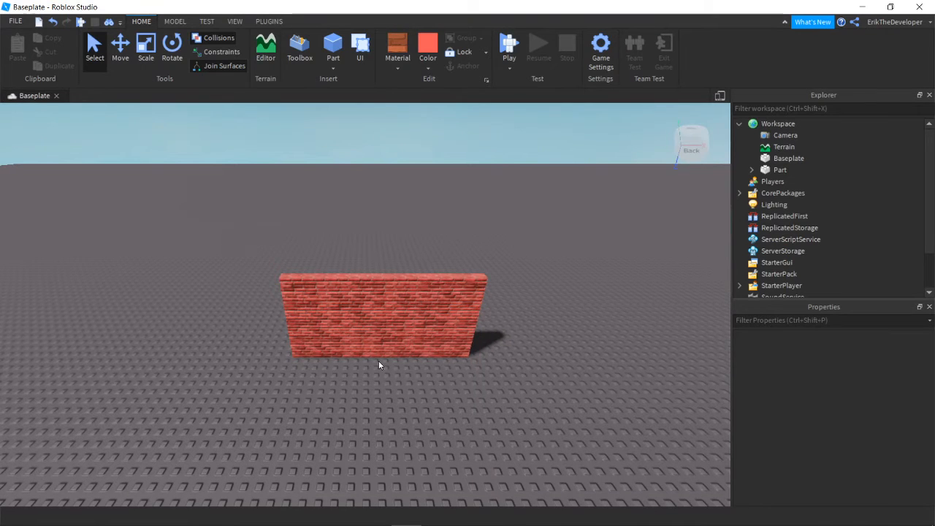
pyautogui.scroll(2, 385, 402)
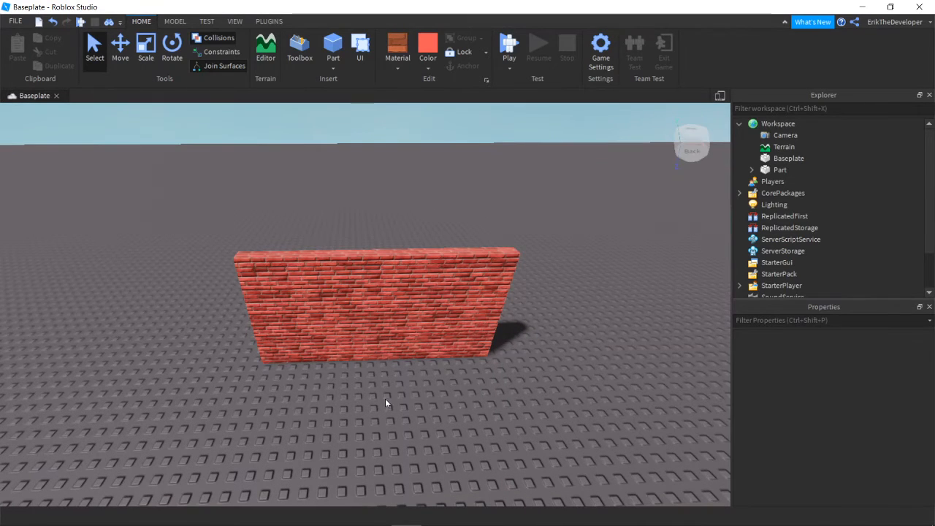
pyautogui.scroll(-1, 386, 402)
pyautogui.click(234, 21)
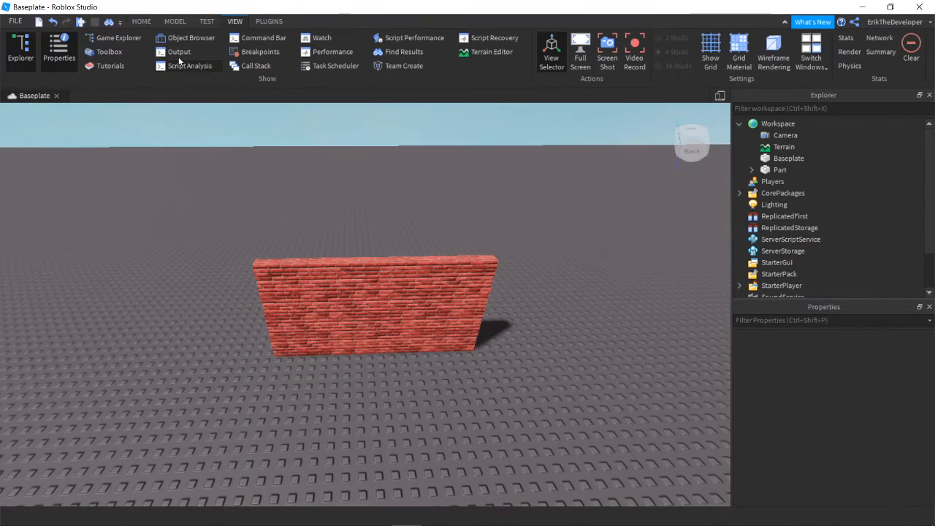
pyautogui.click(142, 22)
pyautogui.moveTo(294, 364); pyautogui.dragTo(288, 369, button='right')
pyautogui.scroll(3, 438, 395)
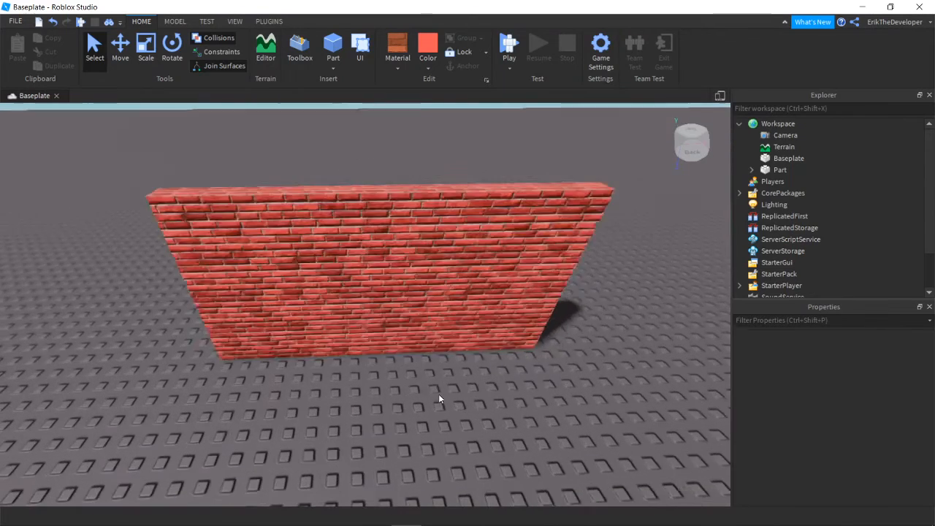
pyautogui.scroll(-5, 438, 395)
pyautogui.scroll(1, 424, 394)
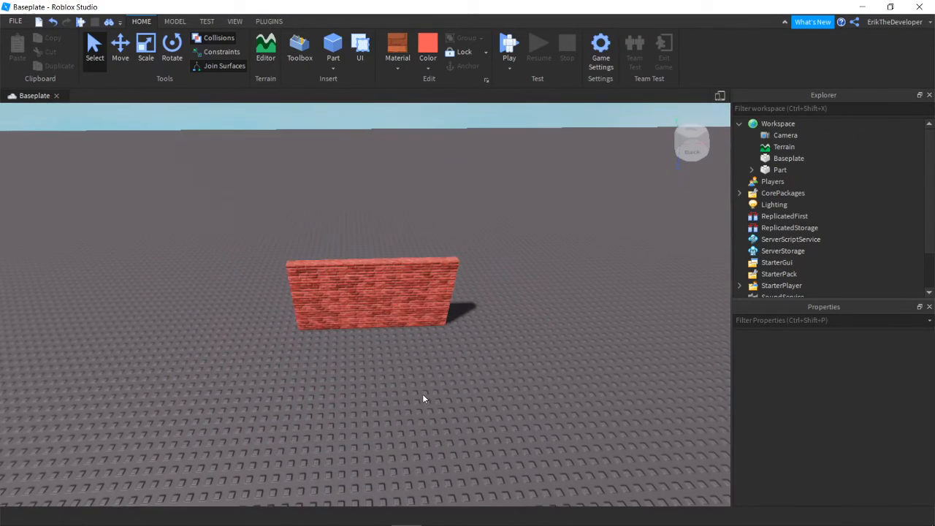
pyautogui.scroll(1, 422, 398)
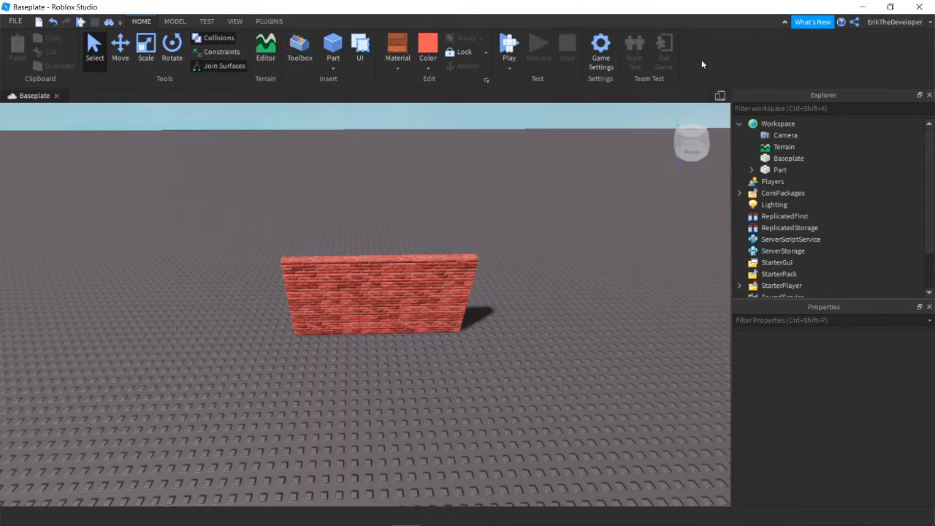
# Choose the Dark theme in the Studio settings and close the settings.
pyautogui.click(9, 22)
pyautogui.click(64, 215)
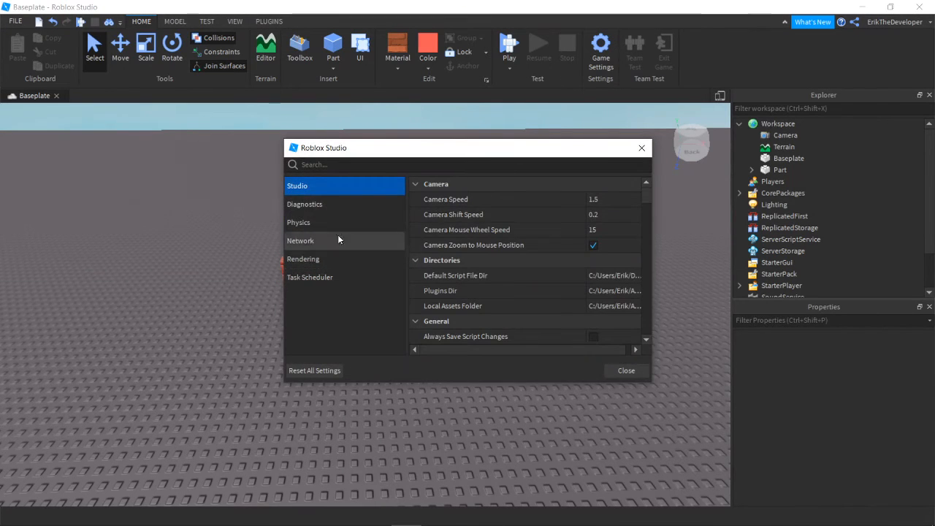
pyautogui.scroll(-2, 496, 245)
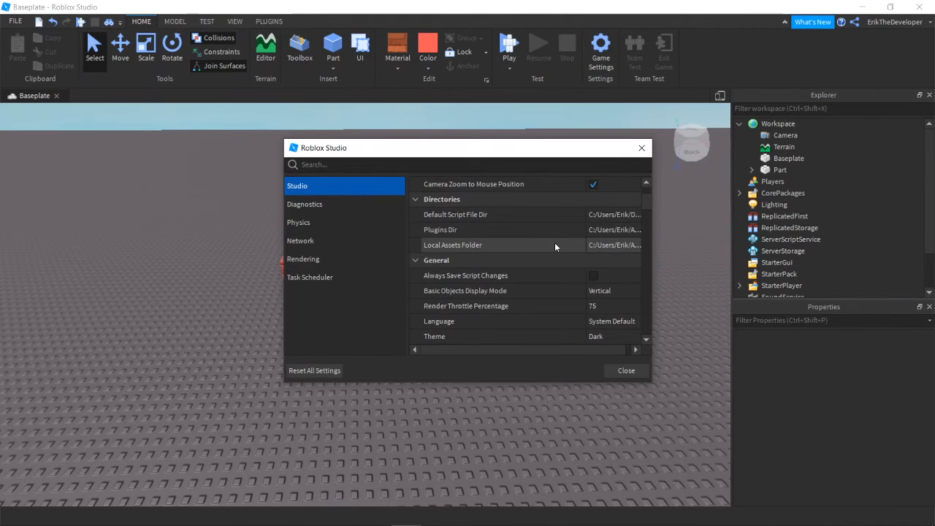
pyautogui.scroll(-2, 554, 246)
pyautogui.click(615, 275)
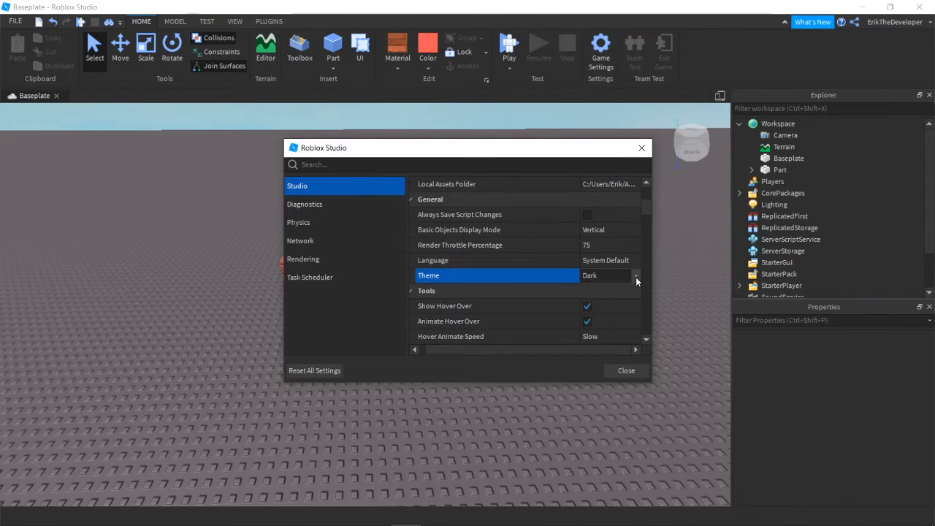
pyautogui.click(636, 279)
pyautogui.click(611, 305)
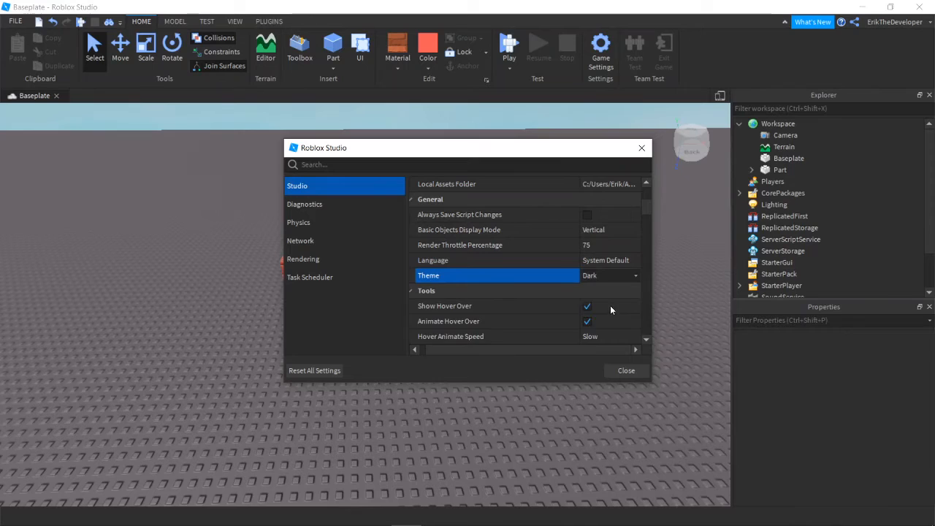
pyautogui.click(623, 370)
# Select the wall Part in the Explorer and focus the camera on it to view it up close.
pyautogui.press('w')
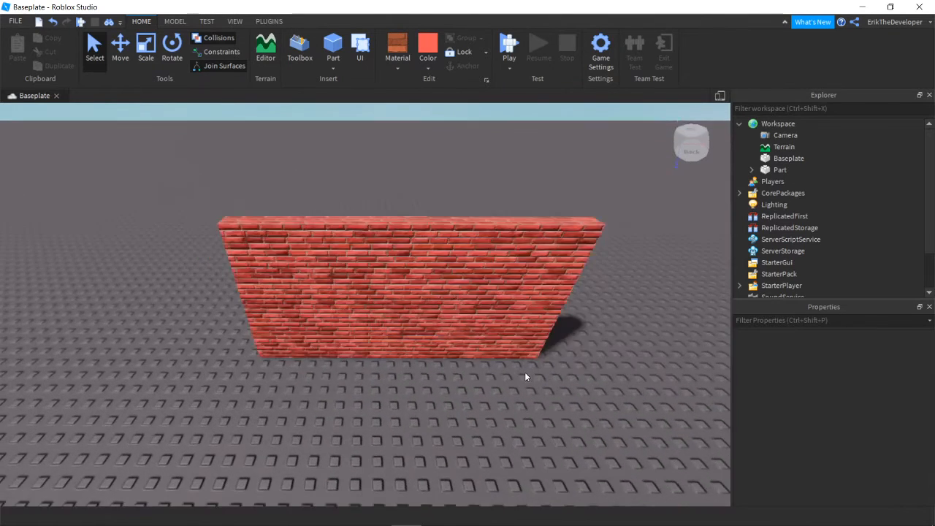
pyautogui.press('s')
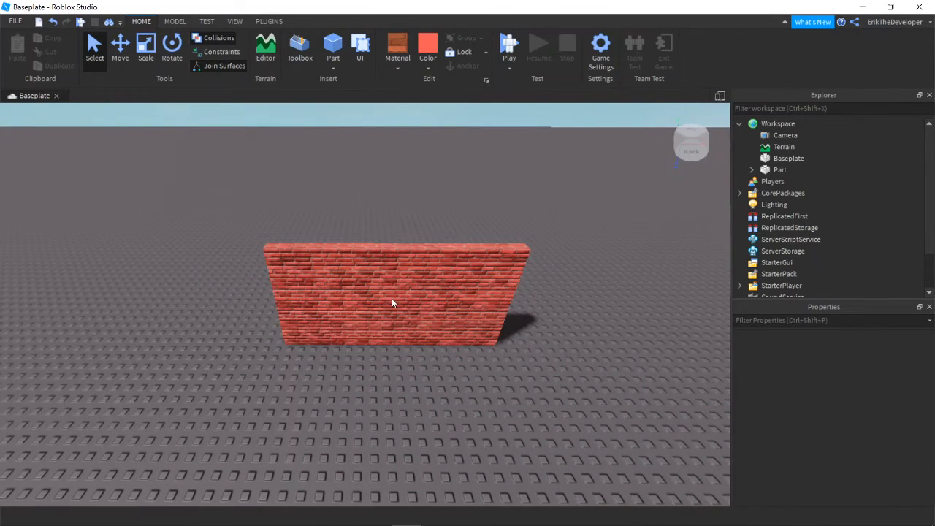
pyautogui.click(780, 169)
pyautogui.moveTo(516, 440); pyautogui.dragTo(531, 442, button='right')
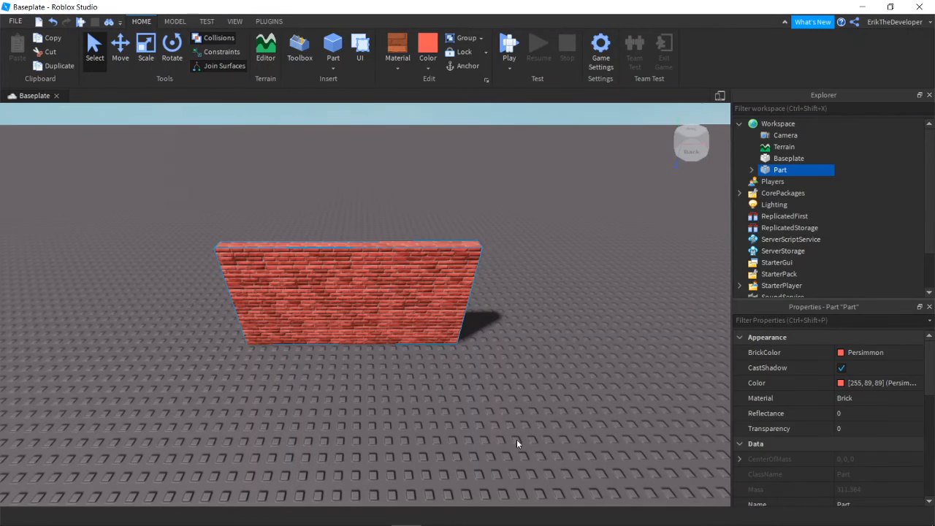
pyautogui.press('f')
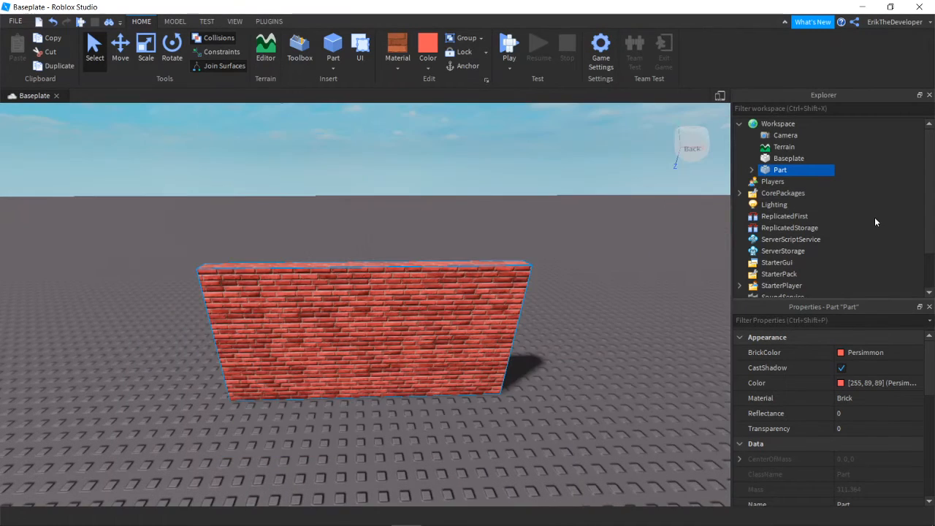
pyautogui.scroll(-2, 873, 219)
pyautogui.scroll(2, 874, 222)
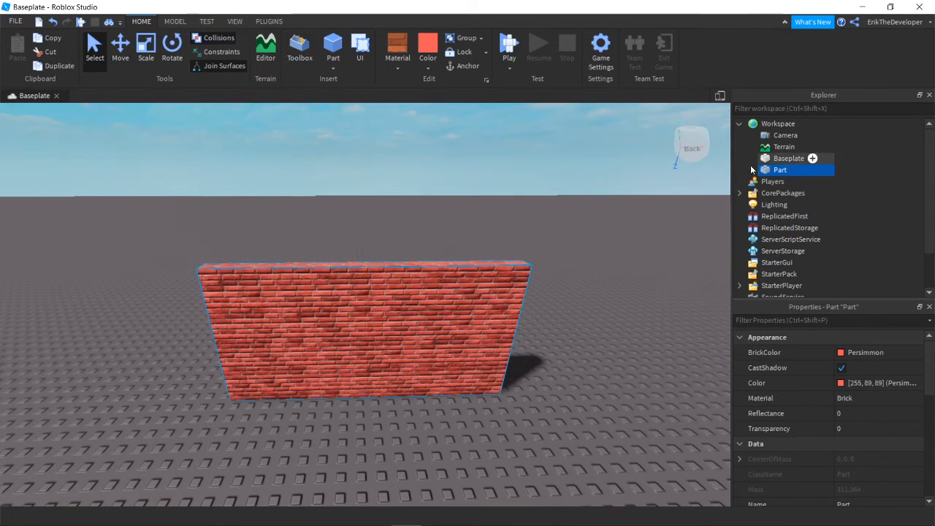
pyautogui.scroll(5, 598, 378)
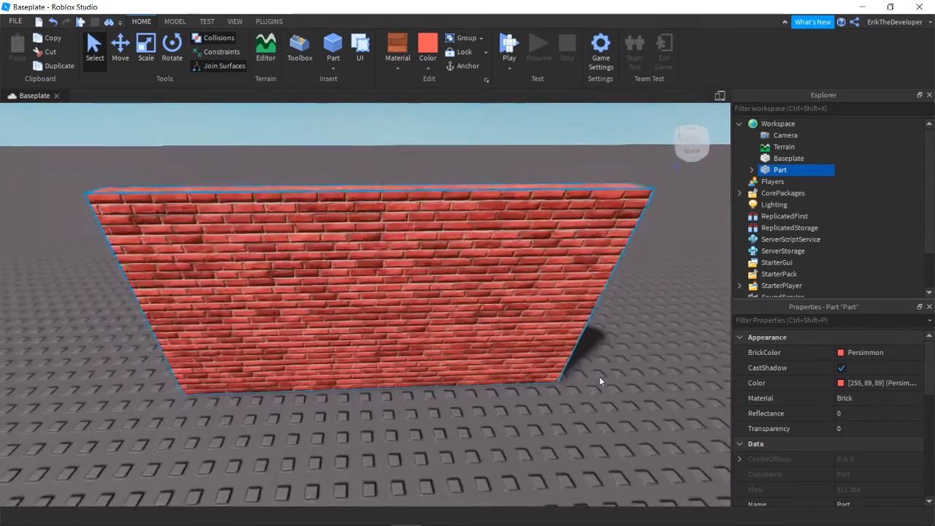
pyautogui.scroll(-5, 600, 382)
# Collapse the Workspace in the Explorer to view the top-level services and expand it again.
pyautogui.click(739, 124)
pyautogui.click(533, 347)
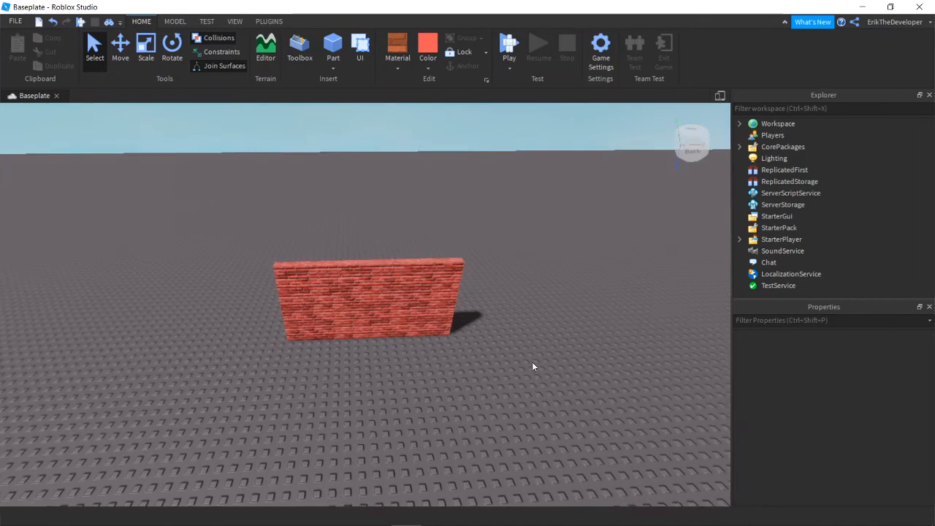
pyautogui.moveTo(531, 361); pyautogui.dragTo(499, 290, button='right')
pyautogui.scroll(2, 499, 291)
pyautogui.scroll(-2, 500, 290)
pyautogui.scroll(-2, 499, 290)
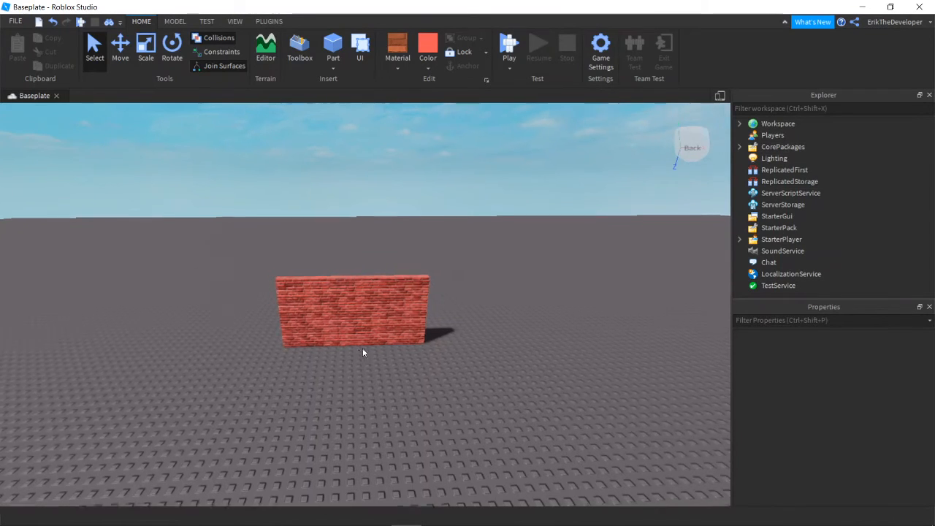
pyautogui.scroll(5, 362, 348)
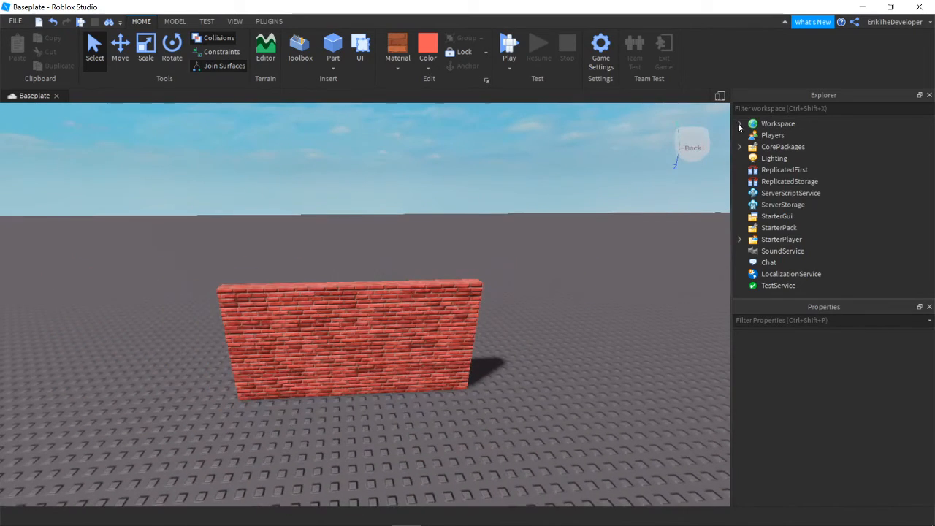
pyautogui.click(738, 124)
pyautogui.scroll(-5, 538, 338)
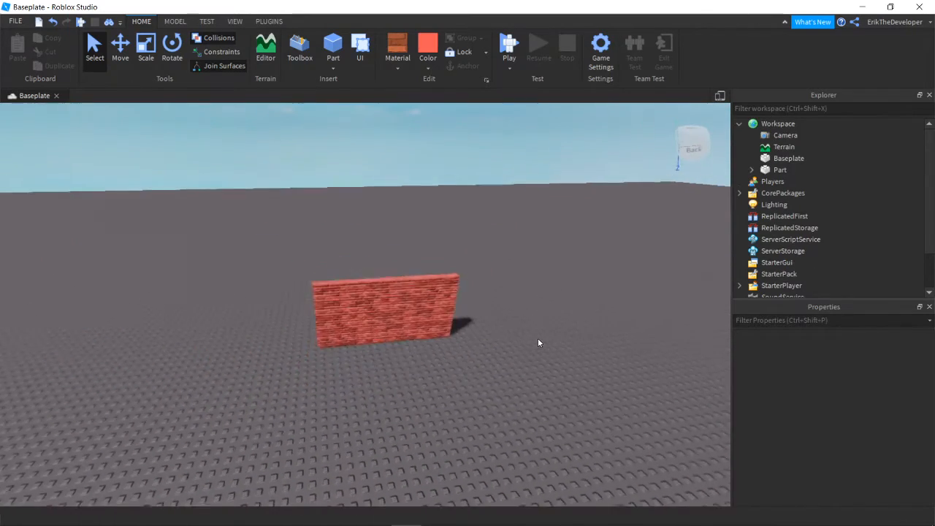
# Inspect the Terrain, Camera and wall Part inside the Workspace by selecting each in turn.
pyautogui.click(777, 146)
pyautogui.click(782, 135)
pyautogui.scroll(-3, 549, 304)
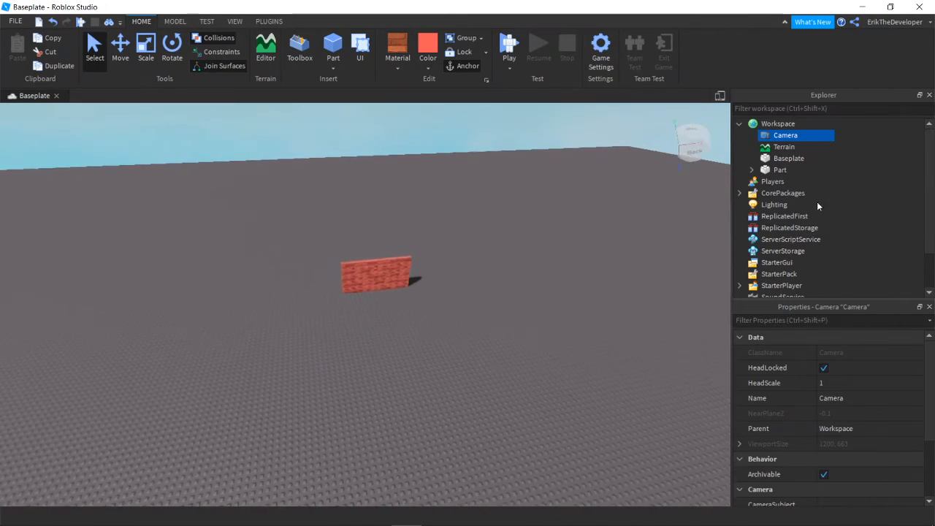
pyautogui.click(778, 170)
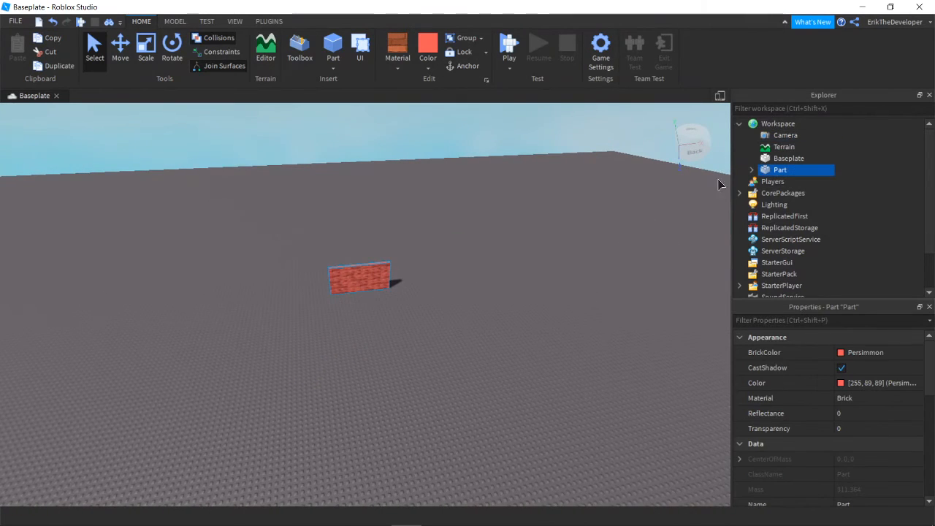
# Select the Baseplate in the Workspace and change its material to Grass.
pyautogui.click(789, 157)
pyautogui.moveTo(554, 328); pyautogui.dragTo(554, 329, button='right')
pyautogui.moveTo(354, 388); pyautogui.dragTo(646, 200, button='right')
pyautogui.moveTo(517, 351); pyautogui.dragTo(521, 343, button='right')
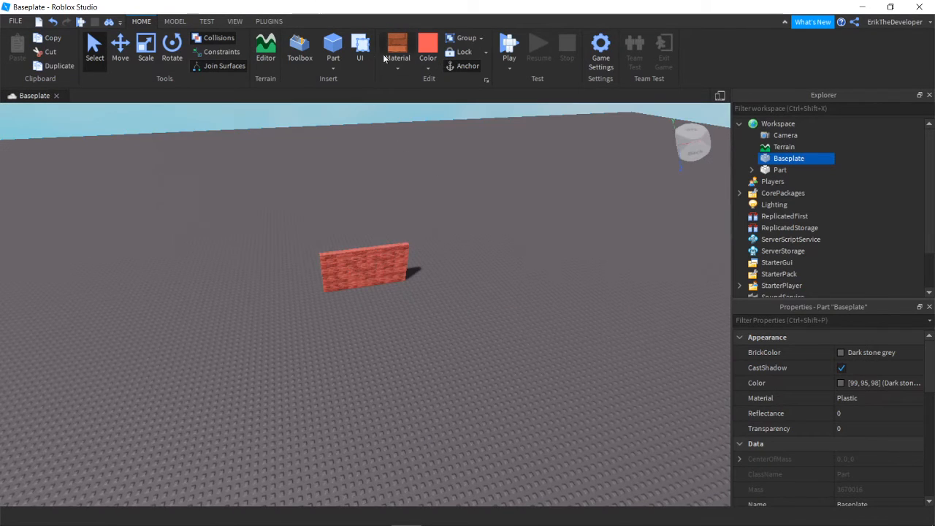
pyautogui.click(396, 64)
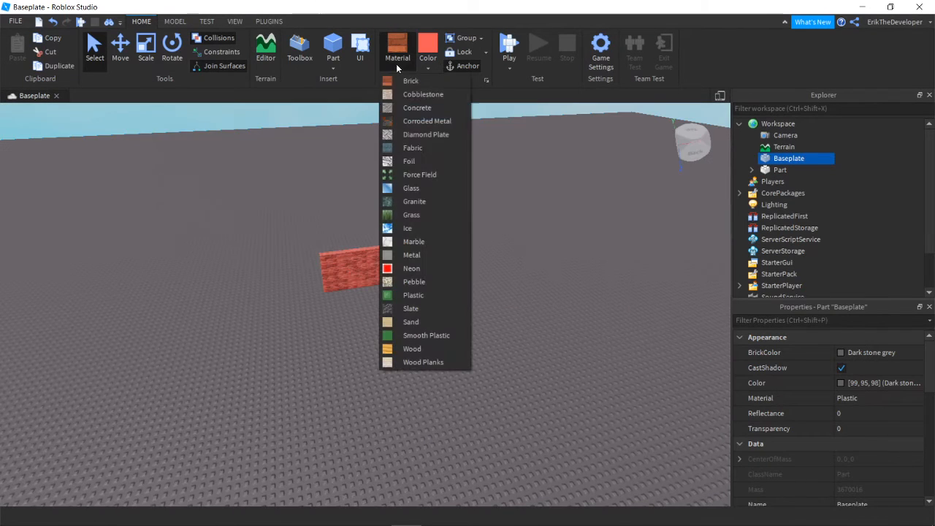
pyautogui.click(418, 216)
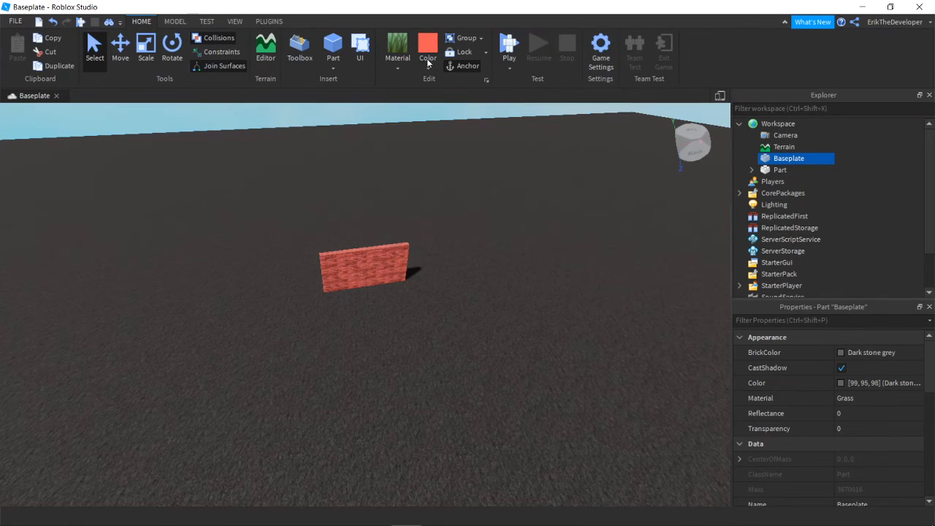
# Change the Baseplate's colour to Bright green and deselect it.
pyautogui.click(427, 60)
pyautogui.click(472, 129)
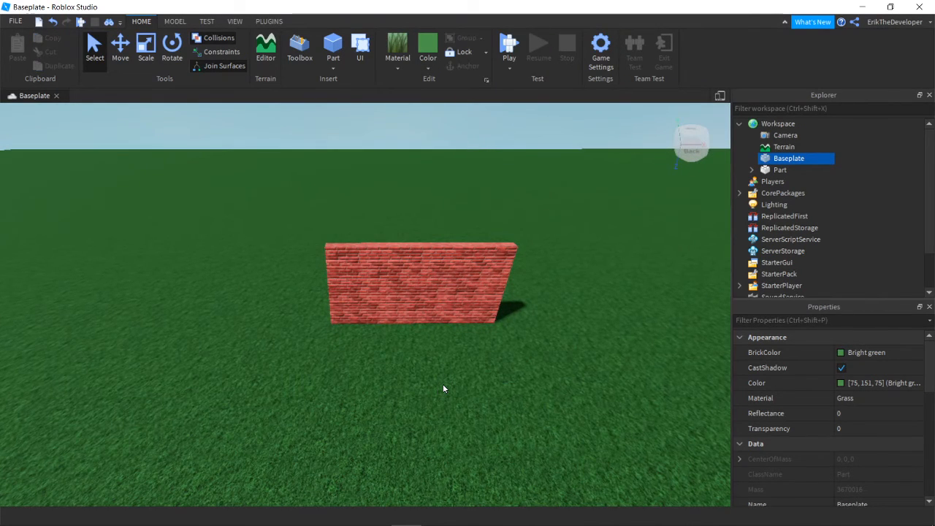
pyautogui.click(443, 384)
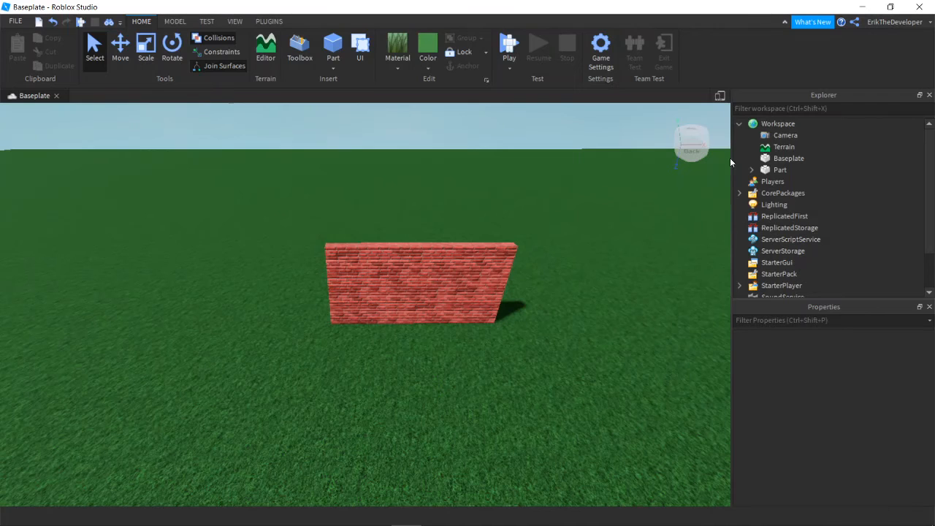
# Collapse and re-expand the Workspace in the Explorer, viewing the wall in the 3D scene in between.
pyautogui.click(739, 124)
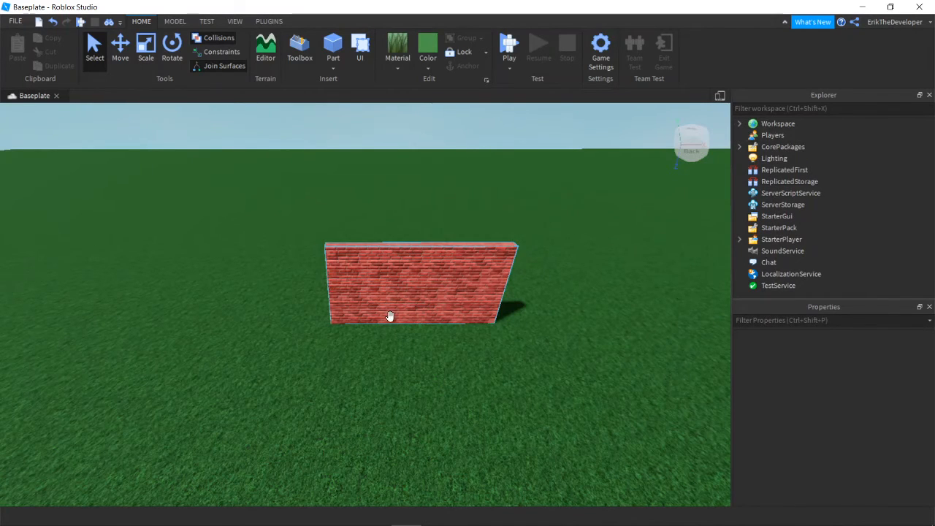
pyautogui.moveTo(390, 316); pyautogui.dragTo(603, 187, button='right')
pyautogui.press('w')
pyautogui.press('a')
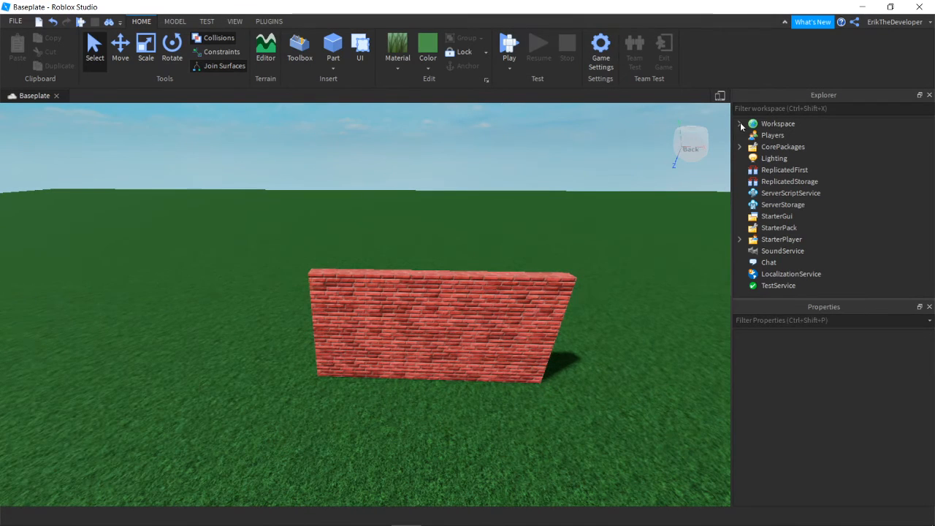
pyautogui.click(739, 123)
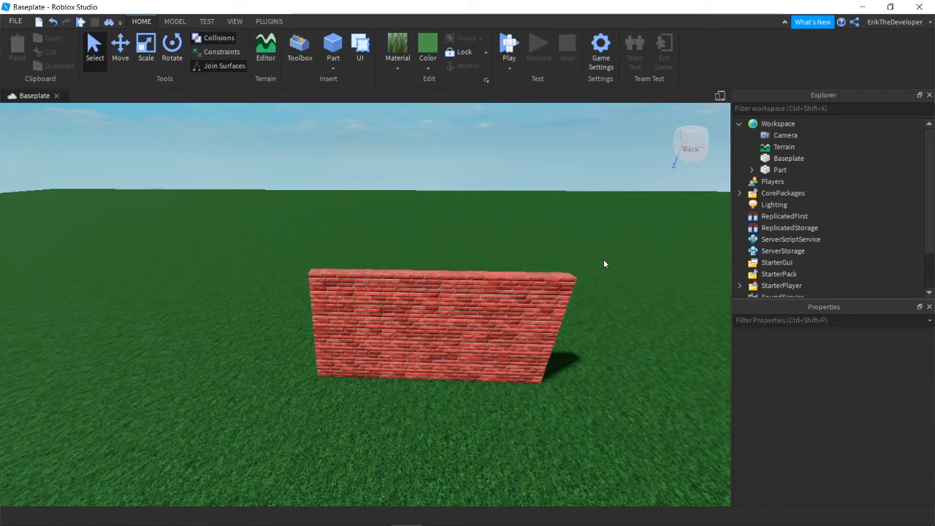
# Select the wall Part in the Explorer and expand it to view the objects it contains.
pyautogui.moveTo(603, 259); pyautogui.dragTo(609, 266, button='right')
pyautogui.press('w')
pyautogui.press('s')
pyautogui.press('a')
pyautogui.press('d')
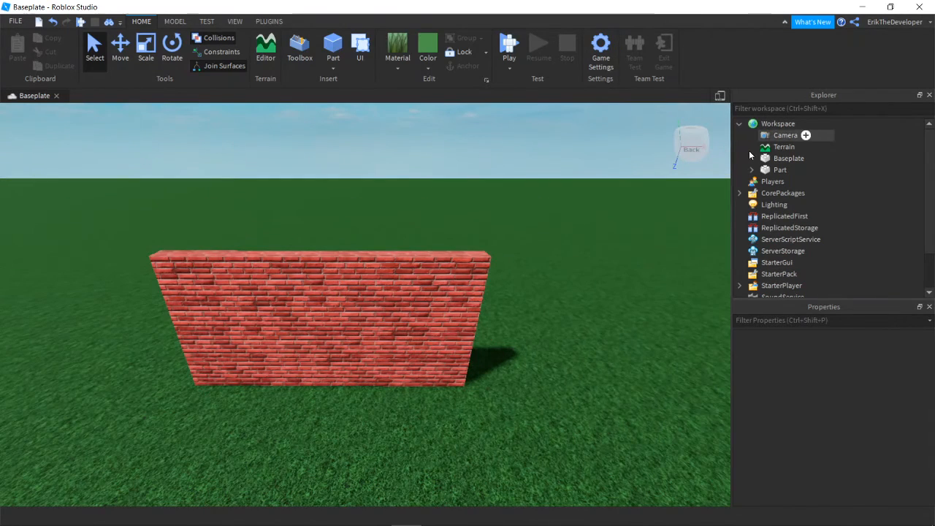
pyautogui.press('a')
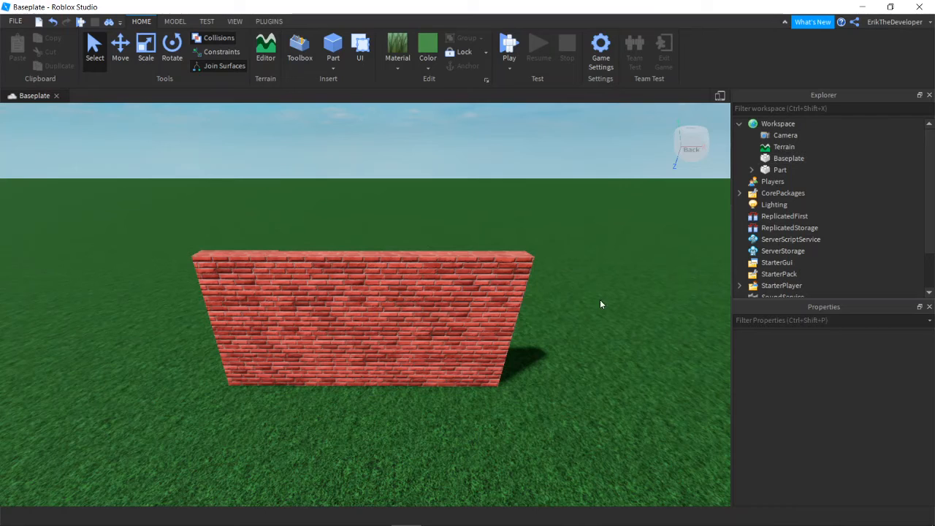
pyautogui.click(780, 169)
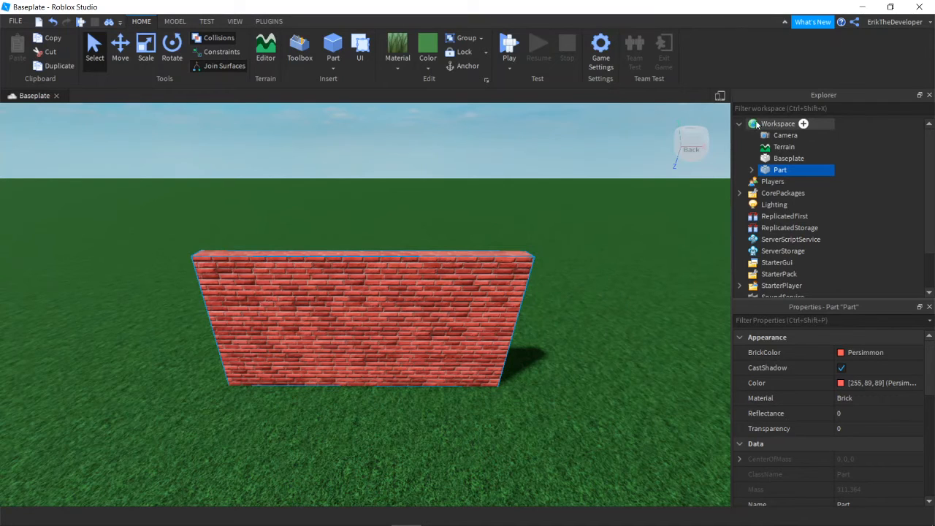
pyautogui.click(752, 170)
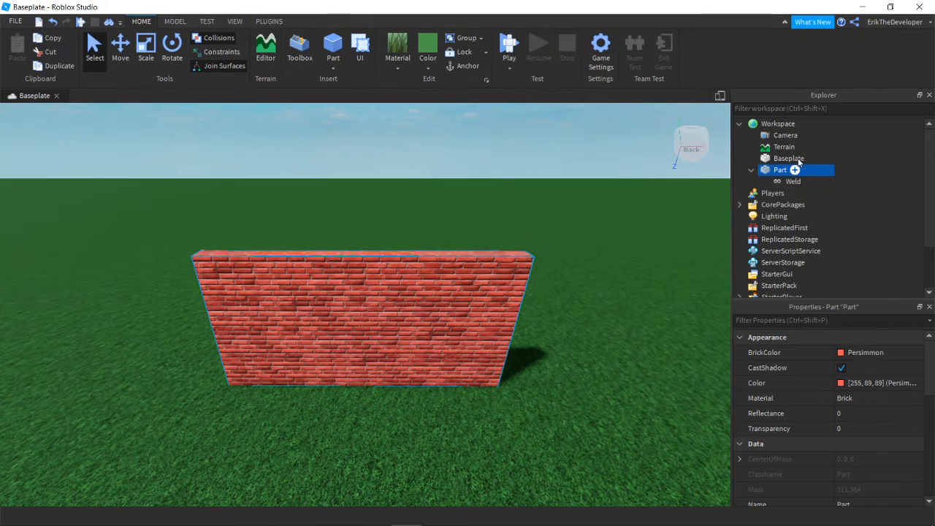
# Insert a Decal into the wall Part, delete it again, and collapse the Part in the Explorer.
pyautogui.click(794, 169)
pyautogui.click(780, 243)
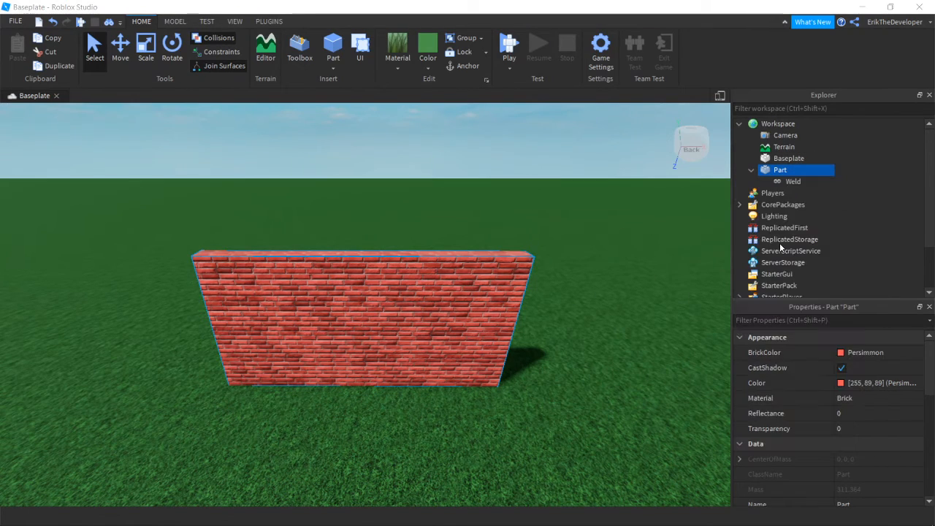
pyautogui.press('d')
pyautogui.moveTo(626, 299); pyautogui.dragTo(626, 300, button='right')
pyautogui.press('s')
pyautogui.press('a')
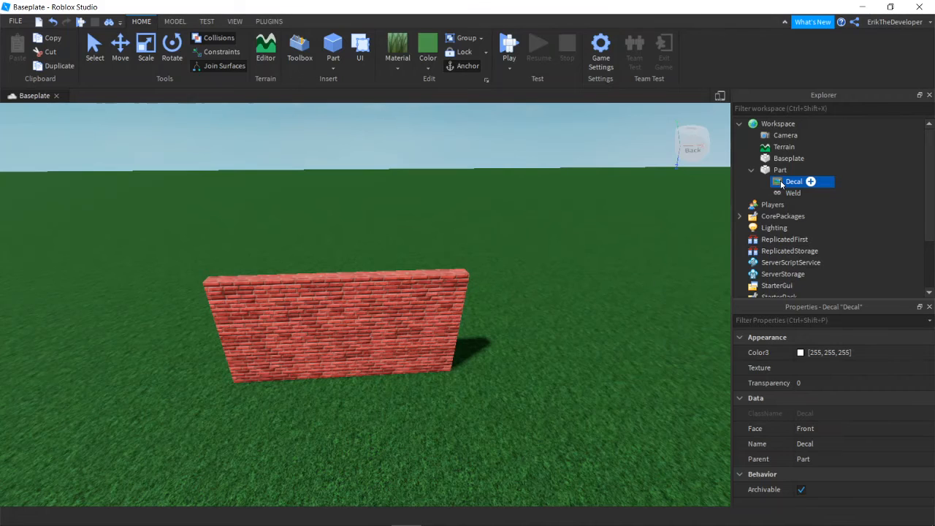
pyautogui.press('Delete')
pyautogui.click(752, 170)
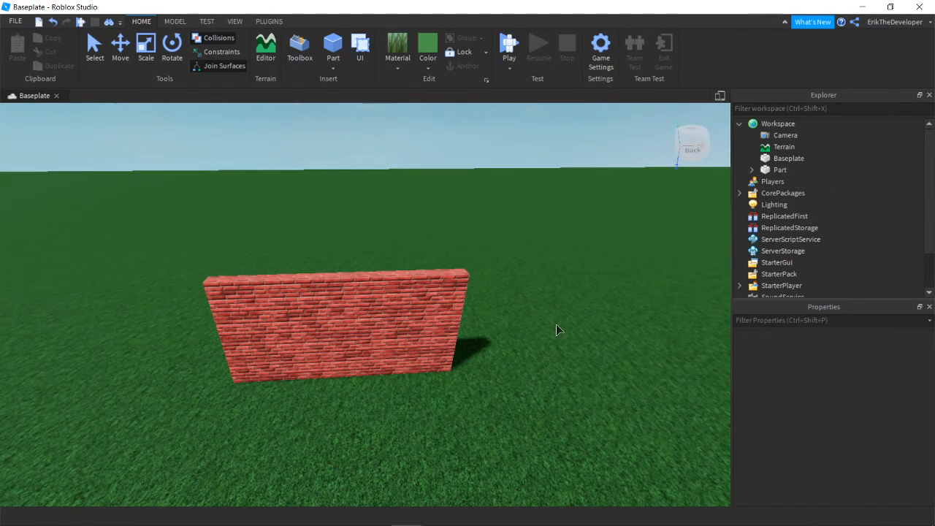
# Select the wall Part in the Explorer and look through its Appearance and Data properties.
pyautogui.scroll(3, 557, 327)
pyautogui.moveTo(557, 328); pyautogui.dragTo(677, 259, button='right')
pyautogui.scroll(-3, 677, 259)
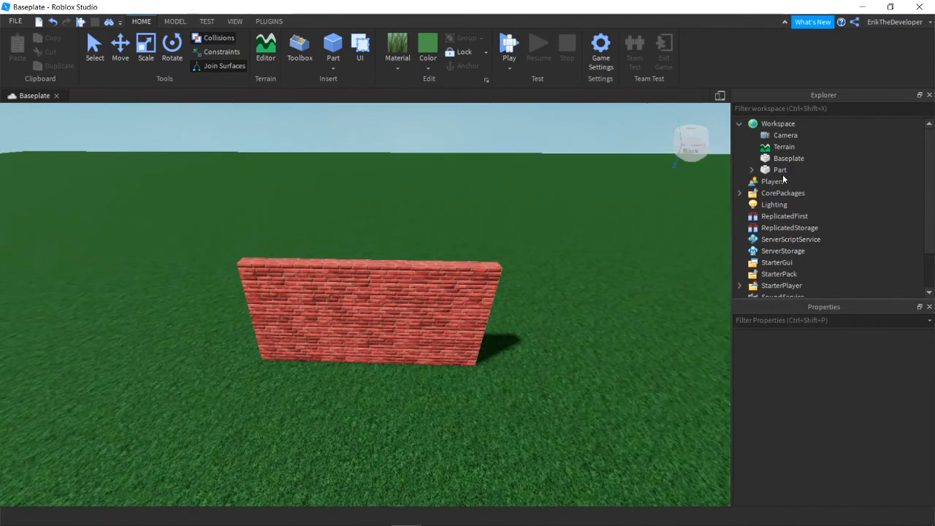
pyautogui.click(779, 171)
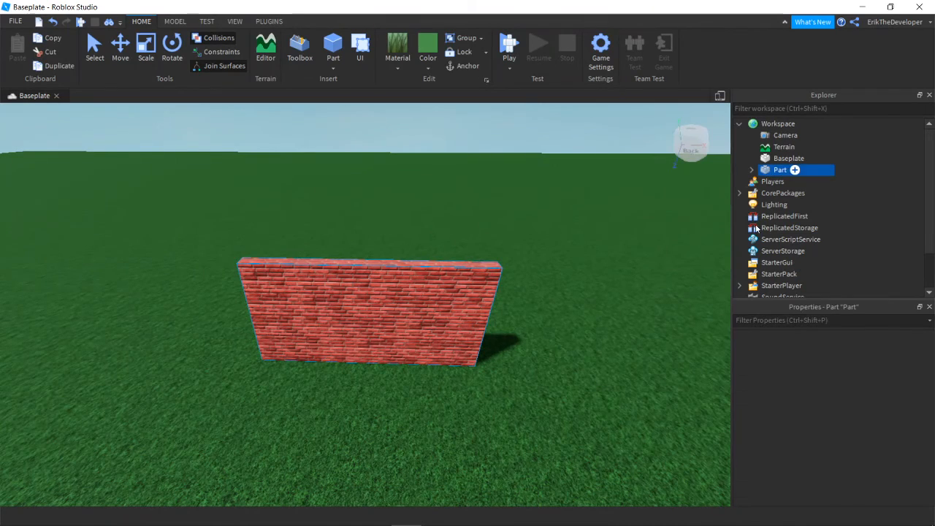
pyautogui.scroll(3, 424, 415)
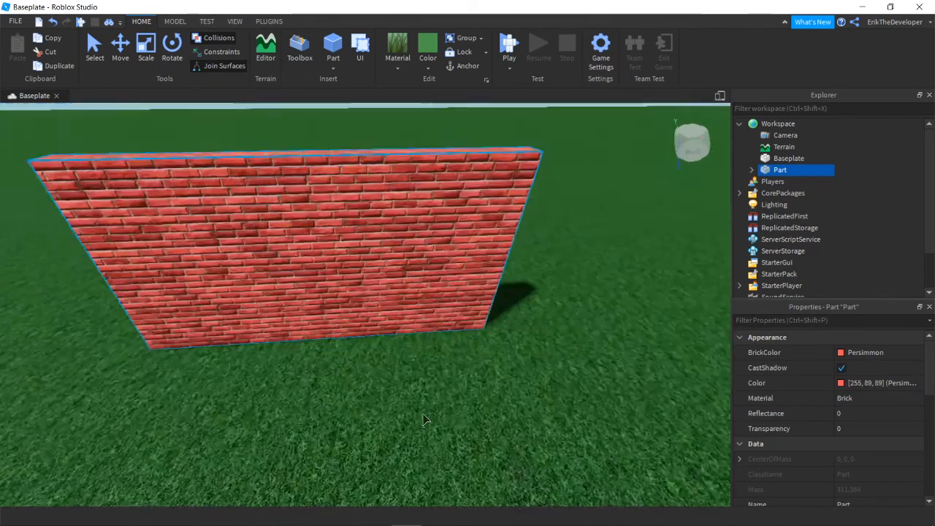
pyautogui.moveTo(422, 415); pyautogui.dragTo(423, 414, button='right')
pyautogui.press('s')
pyautogui.press('a')
pyautogui.scroll(-2, 802, 377)
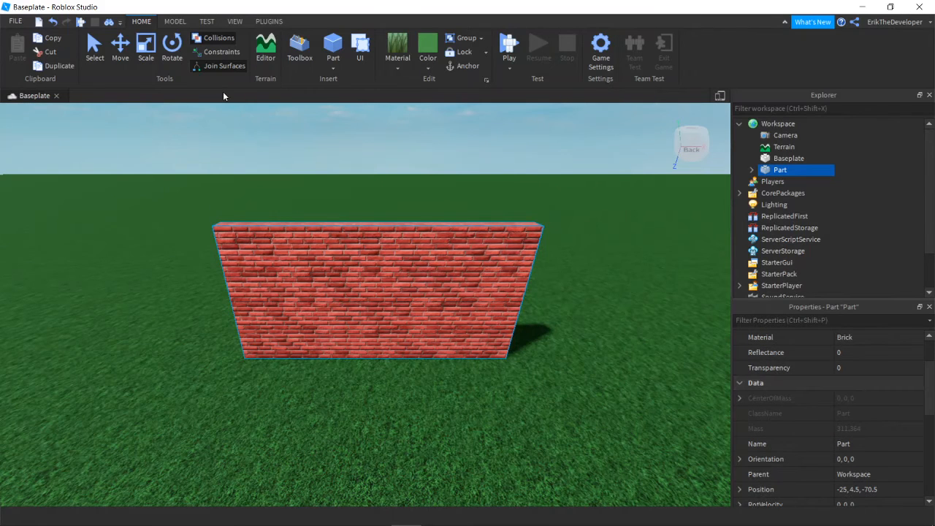
pyautogui.scroll(2, 832, 398)
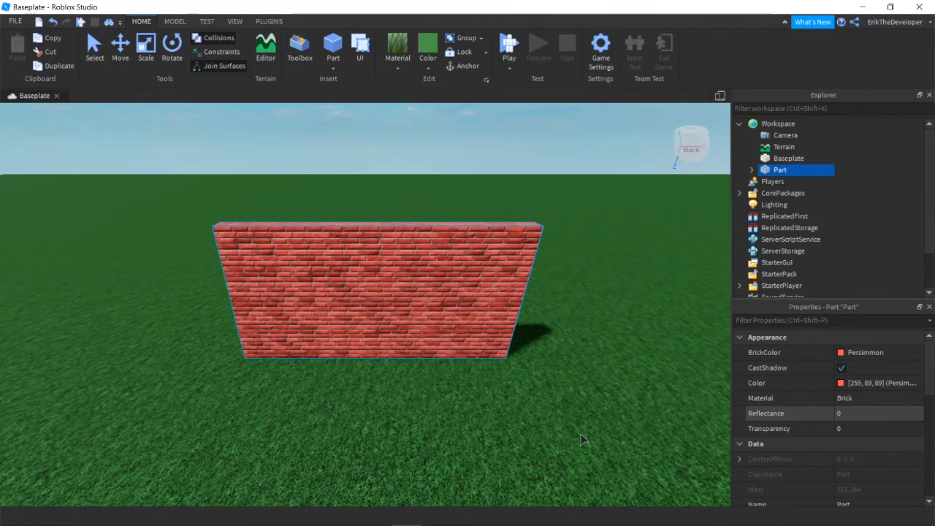
pyautogui.moveTo(581, 435); pyautogui.dragTo(565, 431, button='right')
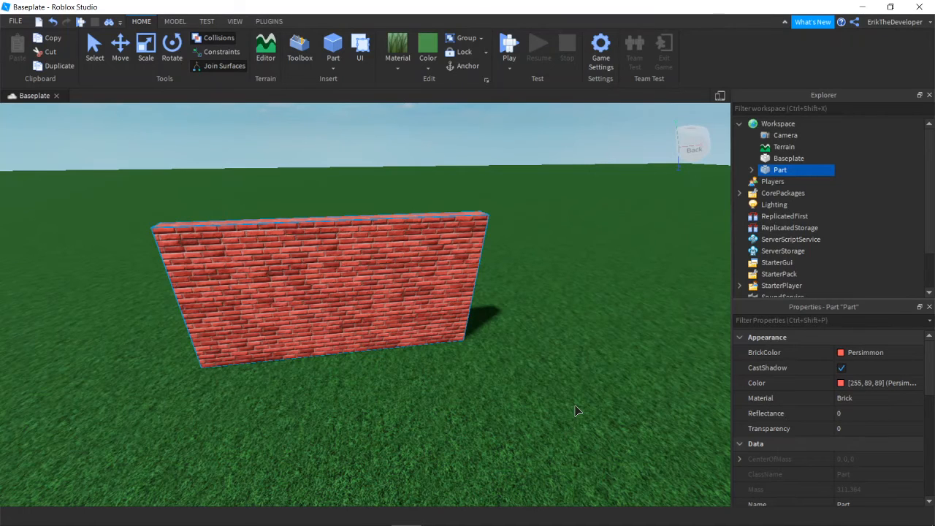
# Select the Workspace in the Explorer and look through its properties.
pyautogui.click(775, 124)
pyautogui.scroll(-3, 807, 377)
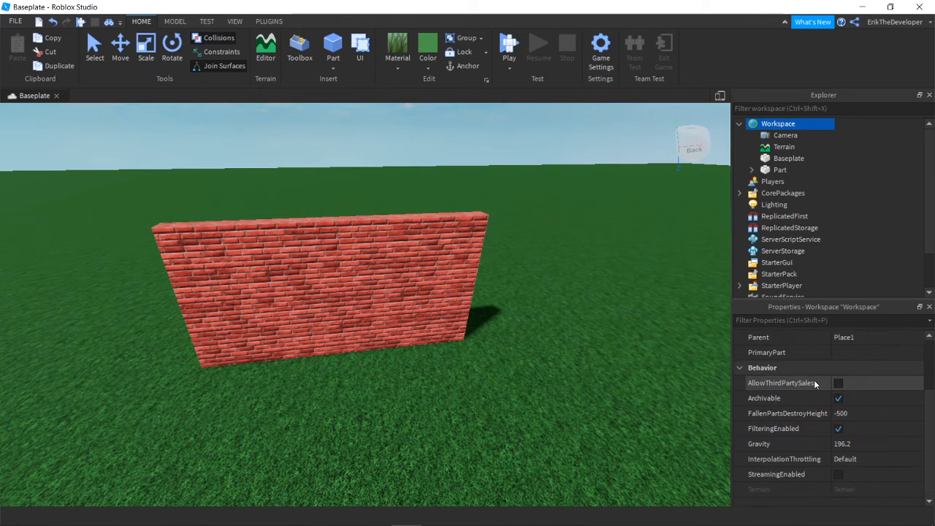
pyautogui.scroll(3, 810, 380)
# Select the wall Part and set its Transparency to 1.
pyautogui.click(776, 170)
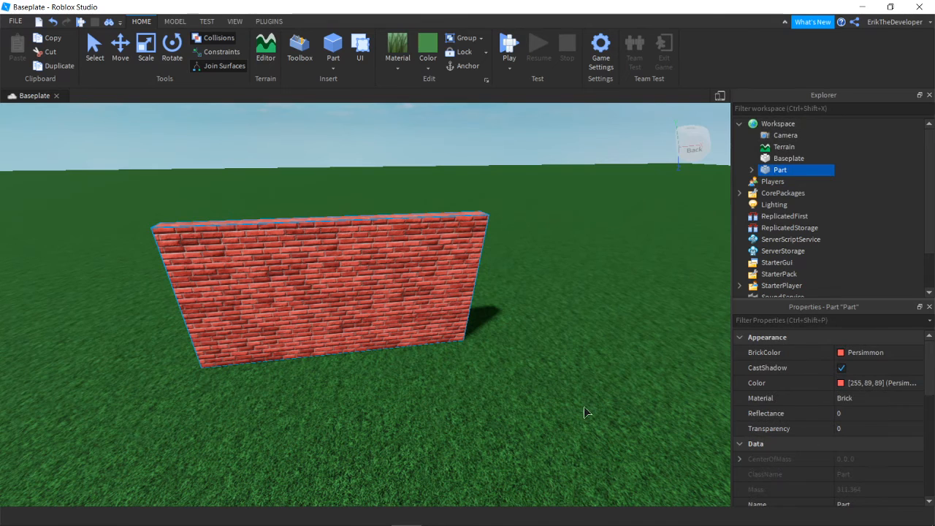
pyautogui.moveTo(582, 406); pyautogui.dragTo(735, 365, button='right')
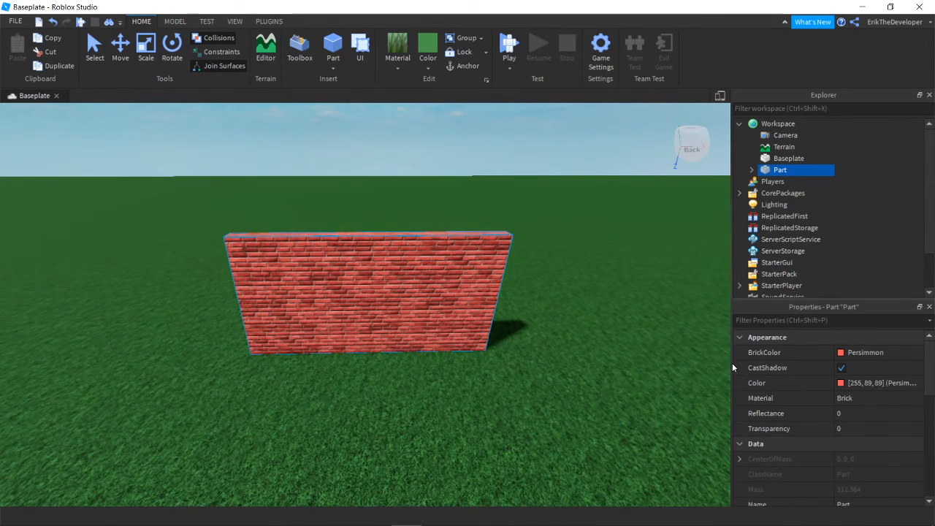
pyautogui.scroll(1, 683, 409)
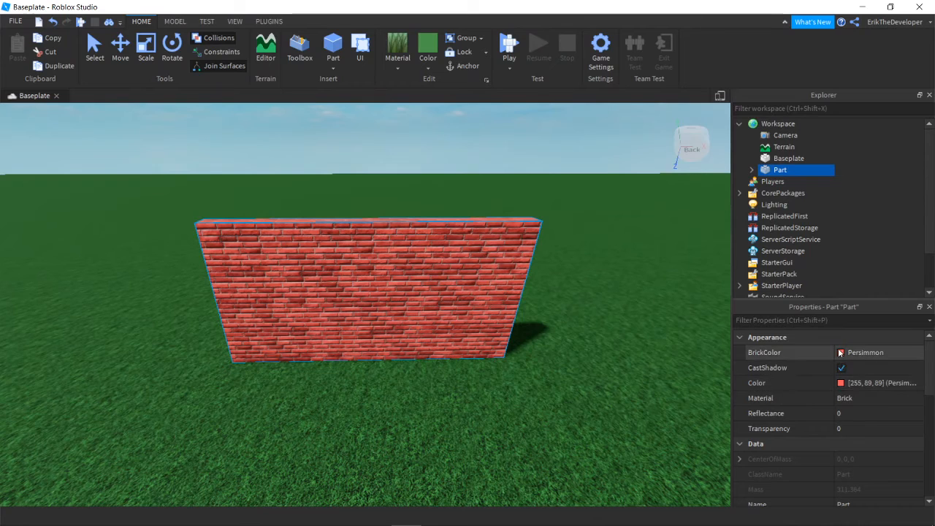
pyautogui.click(863, 429)
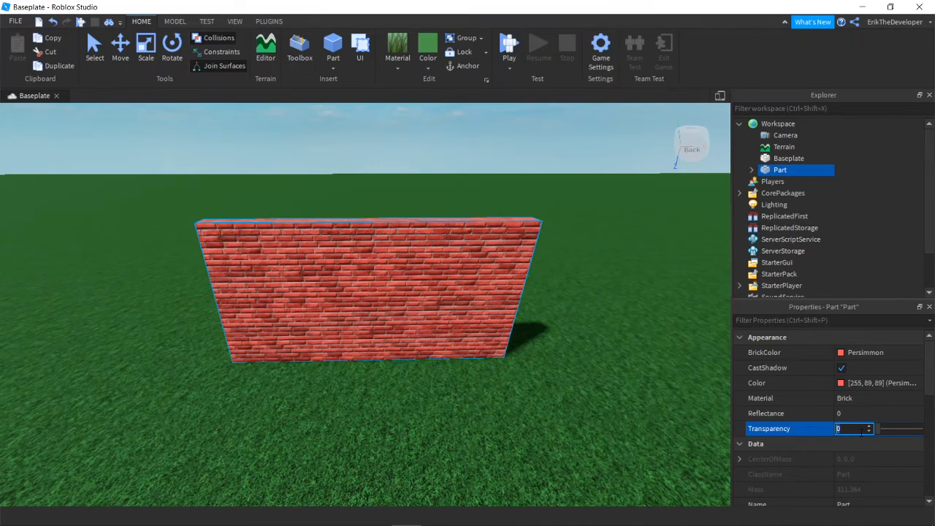
pyautogui.write('1')
pyautogui.press('Return')
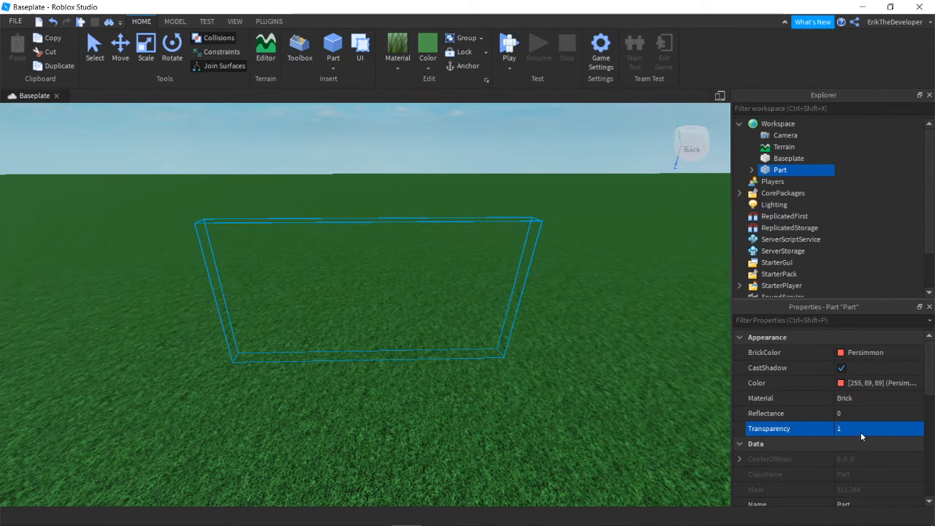
# Set the wall Part's Transparency to 0.5 and restore it to 0.
pyautogui.click(860, 432)
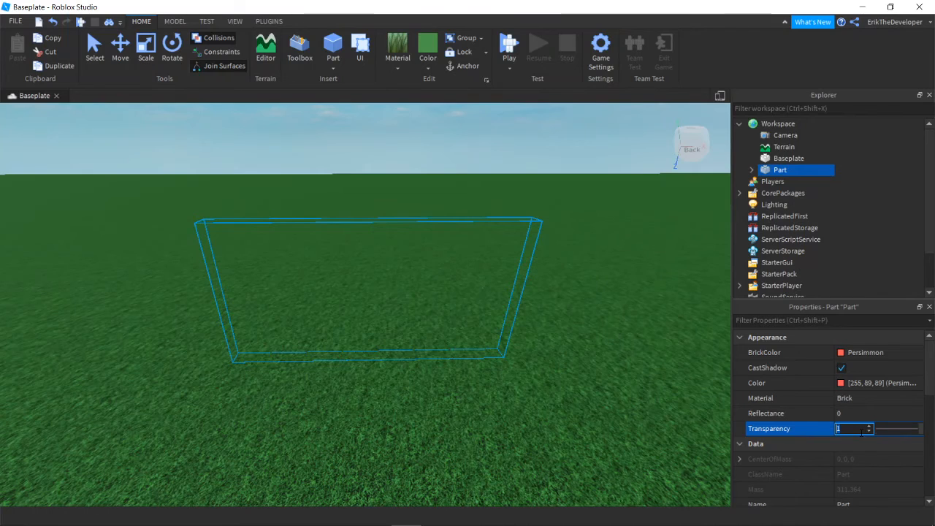
pyautogui.write('0.5')
pyautogui.press('Return')
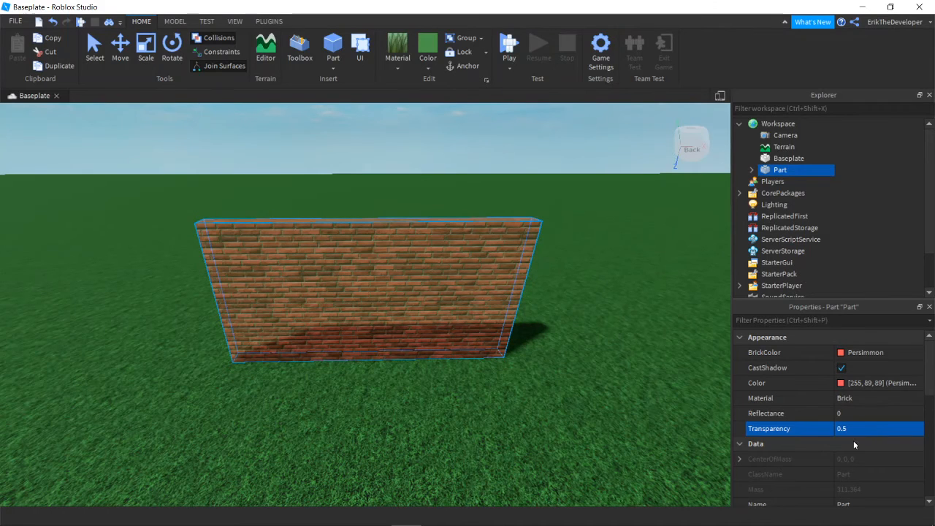
pyautogui.click(864, 431)
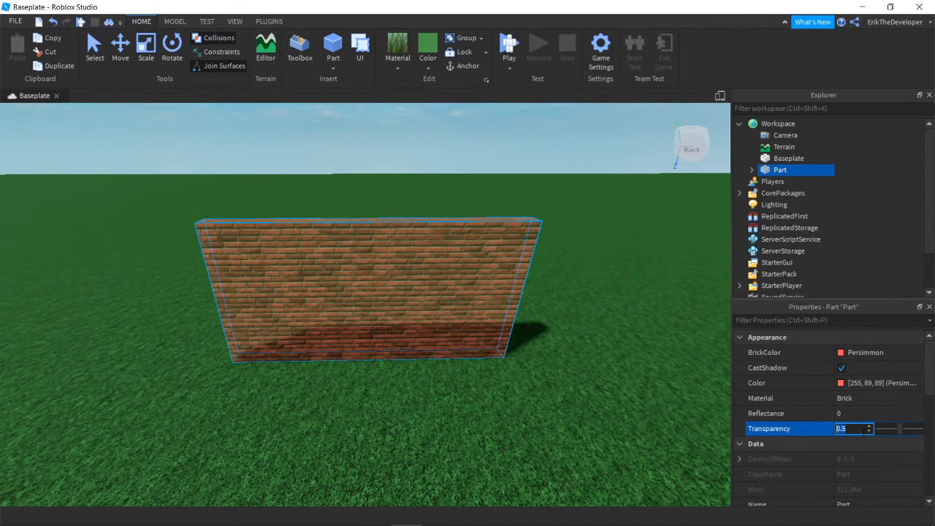
pyautogui.write('0')
pyautogui.press('Return')
# Look through the wall Part's full property list, down to its collision, shape and size settings.
pyautogui.scroll(-8, 791, 413)
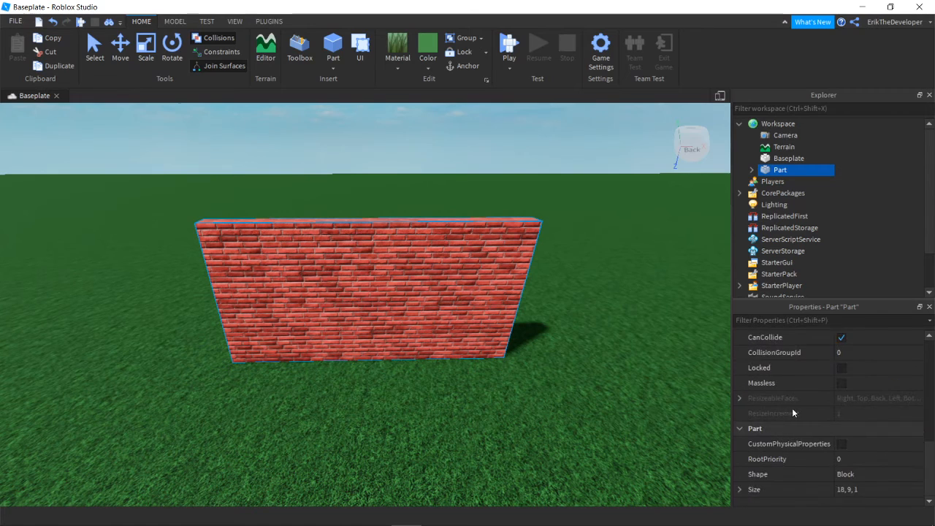
pyautogui.scroll(5, 792, 412)
pyautogui.scroll(5, 792, 407)
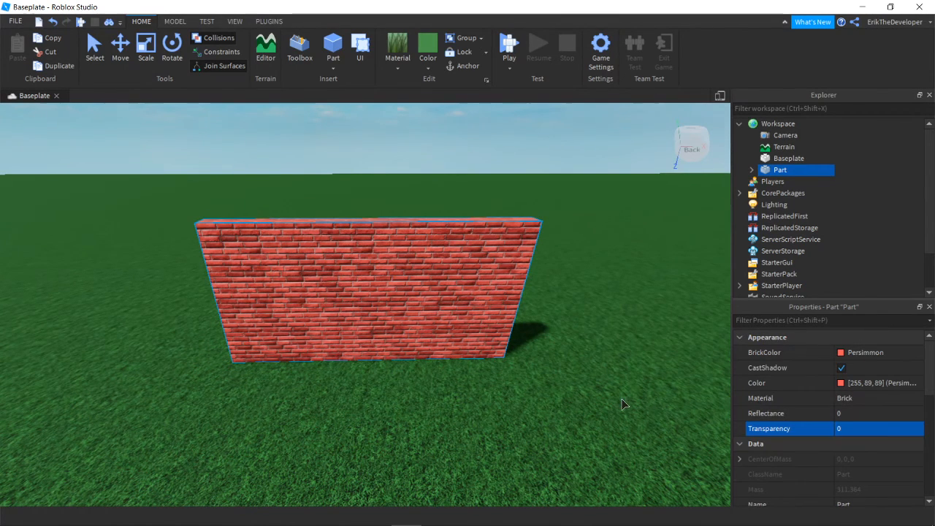
pyautogui.scroll(-5, 620, 402)
pyautogui.scroll(3, 541, 419)
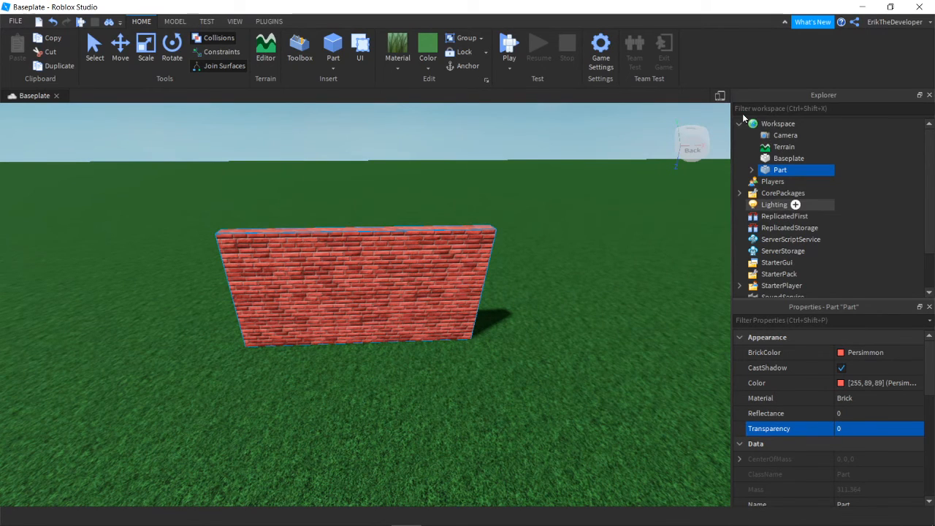
# Collapse the Workspace in the Explorer to view the top-level services.
pyautogui.click(739, 124)
pyautogui.scroll(-3, 540, 359)
pyautogui.scroll(3, 533, 363)
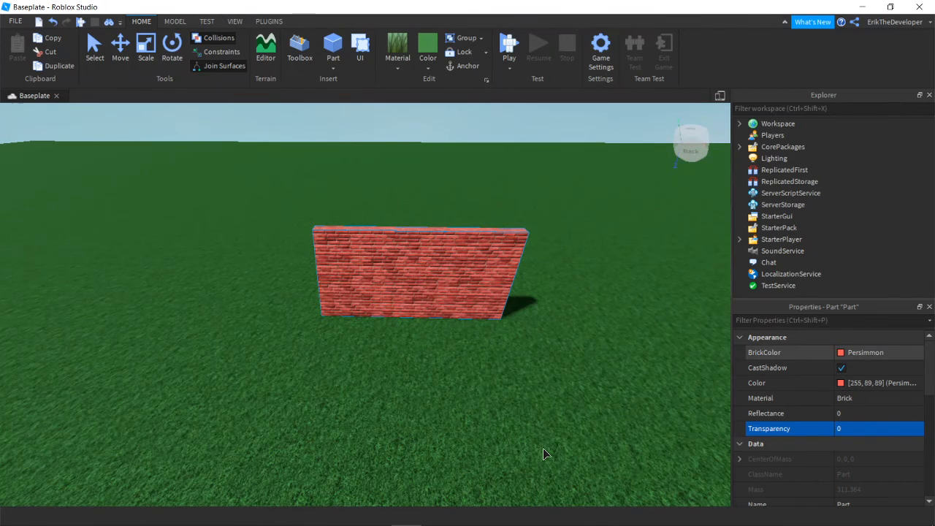
pyautogui.moveTo(542, 448); pyautogui.dragTo(542, 447, button='right')
pyautogui.scroll(2, 542, 447)
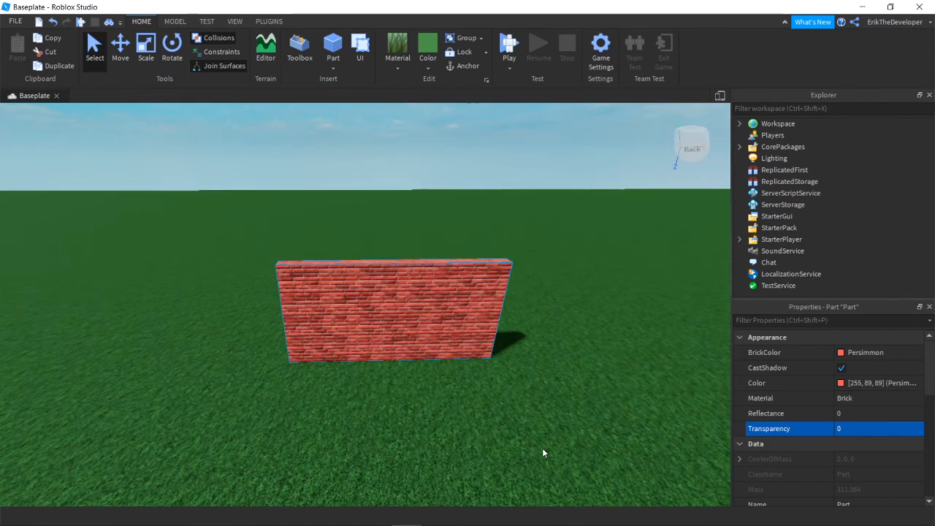
# View the save and publish commands without running any, and open the Game Settings.
pyautogui.click(16, 21)
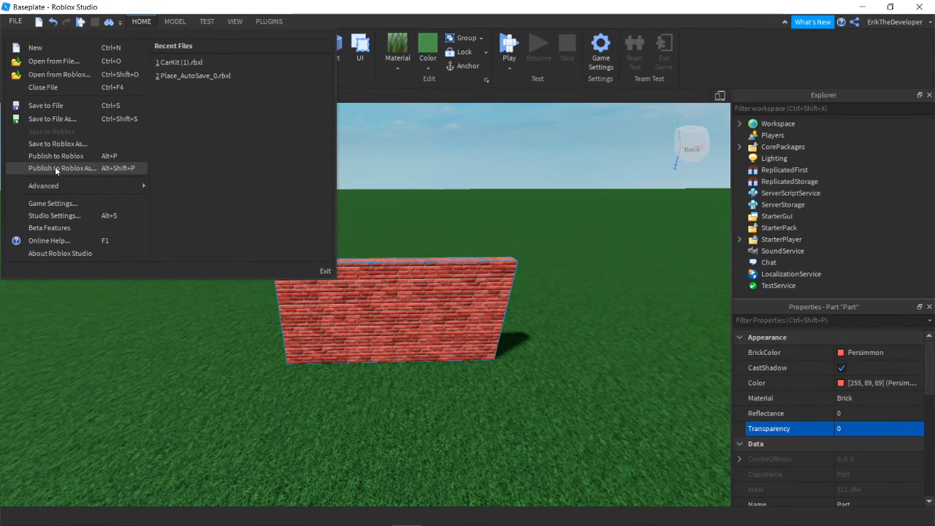
pyautogui.click(442, 178)
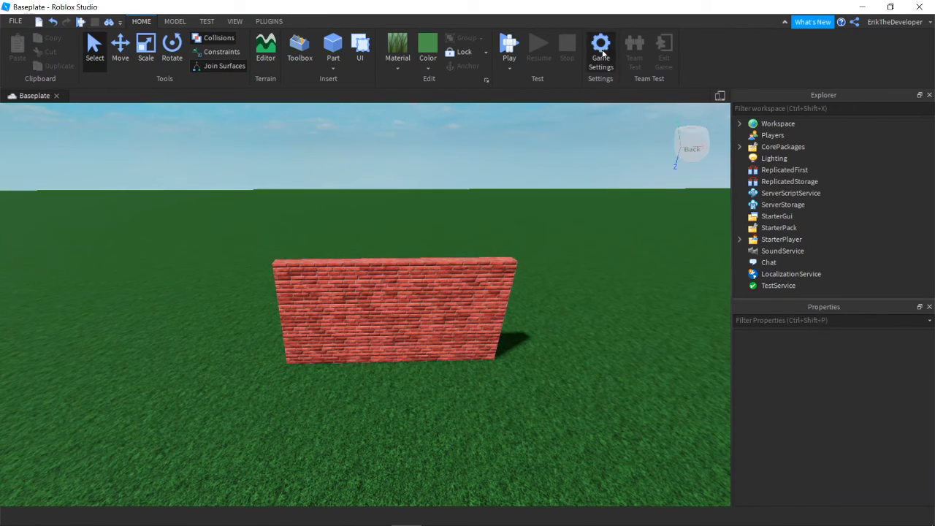
pyautogui.click(600, 51)
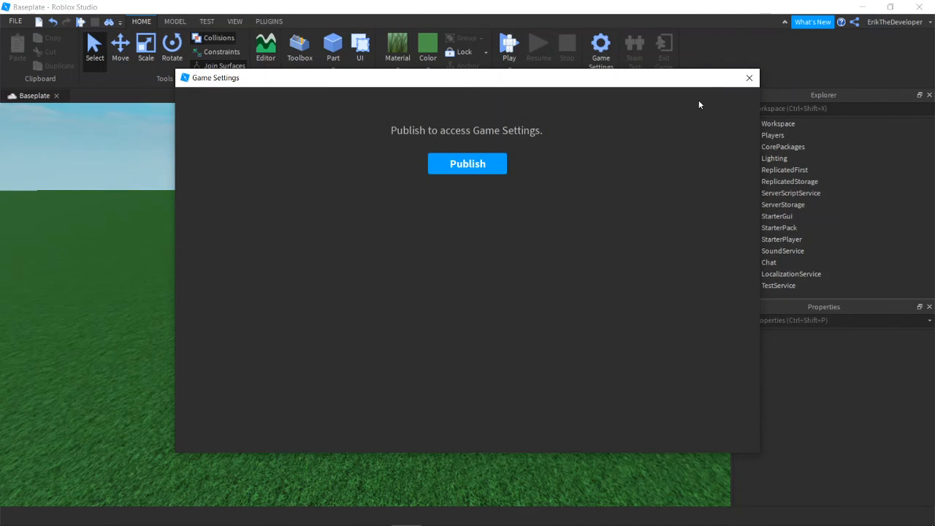
# Close the Game Settings and start saving the place to Roblox as a new game named "Youtube Demo - The Basics".
pyautogui.click(748, 78)
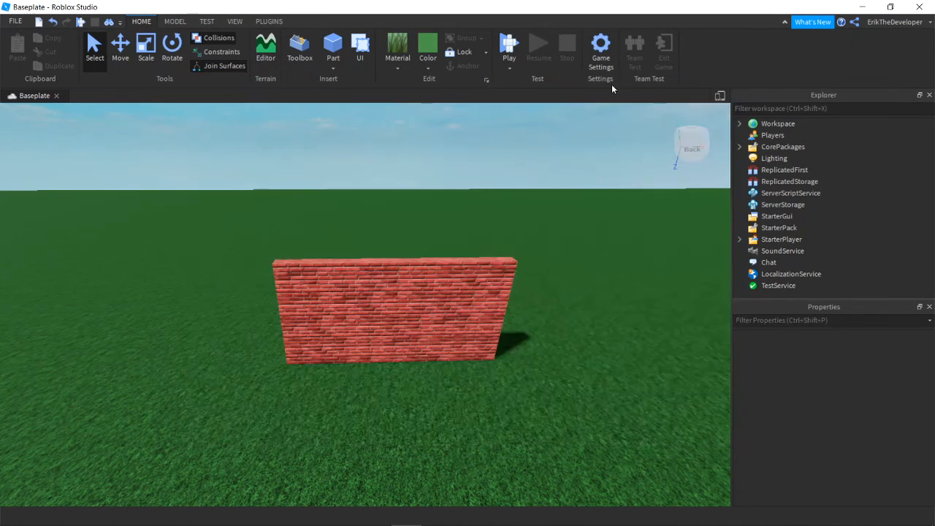
pyautogui.click(14, 22)
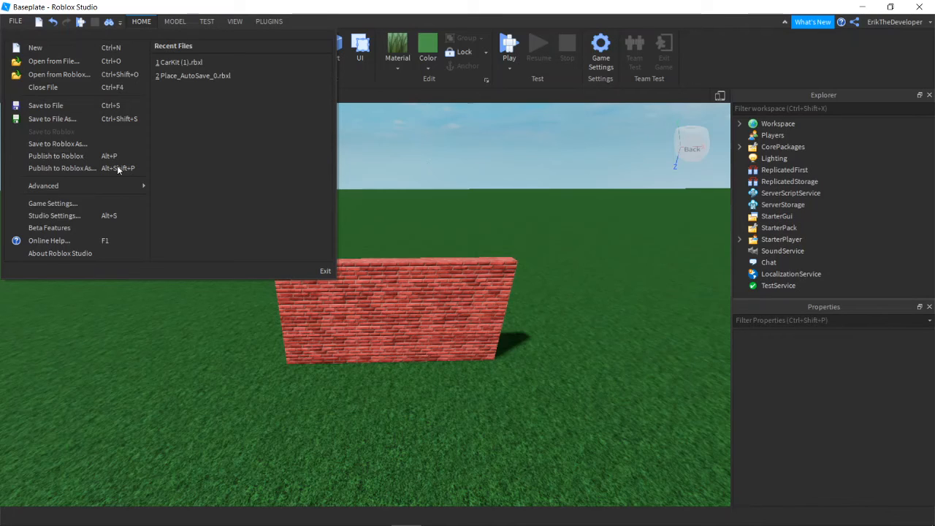
pyautogui.click(62, 144)
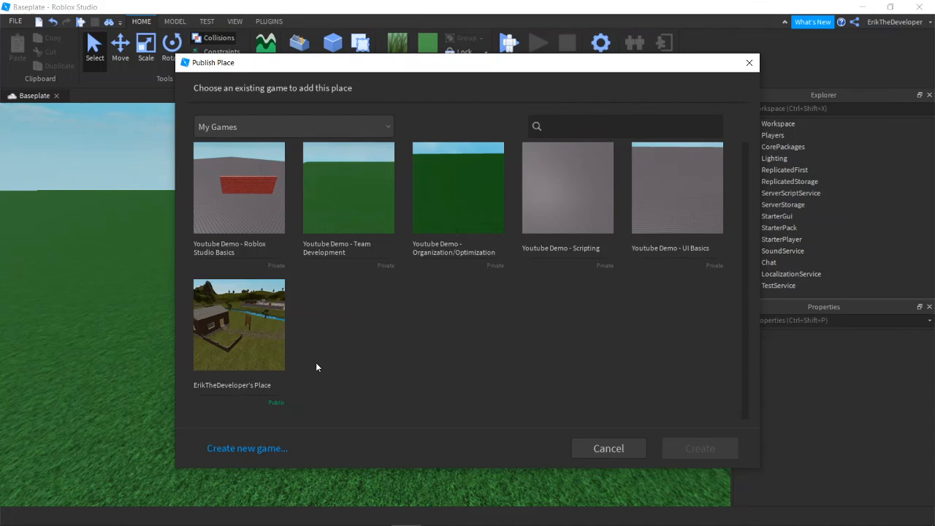
pyautogui.click(253, 448)
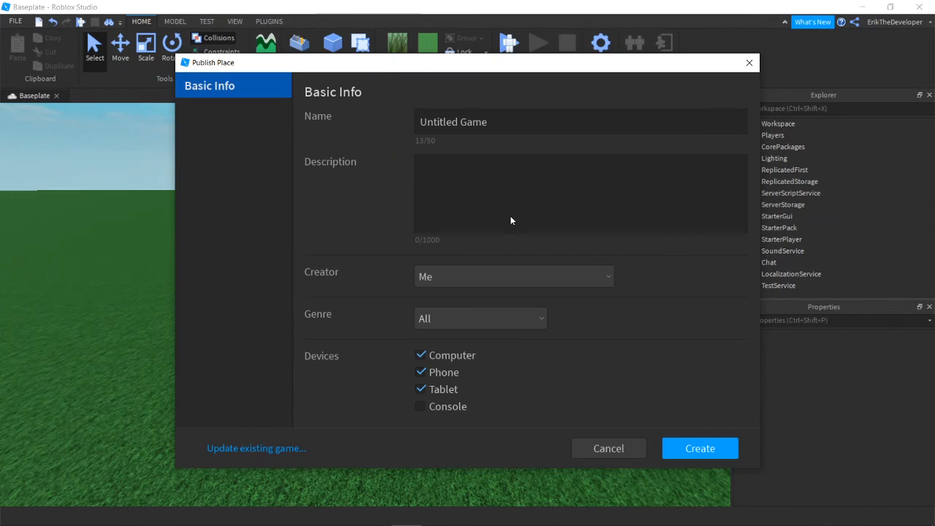
pyautogui.tripleClick(530, 122)
pyautogui.press('BackSpace')
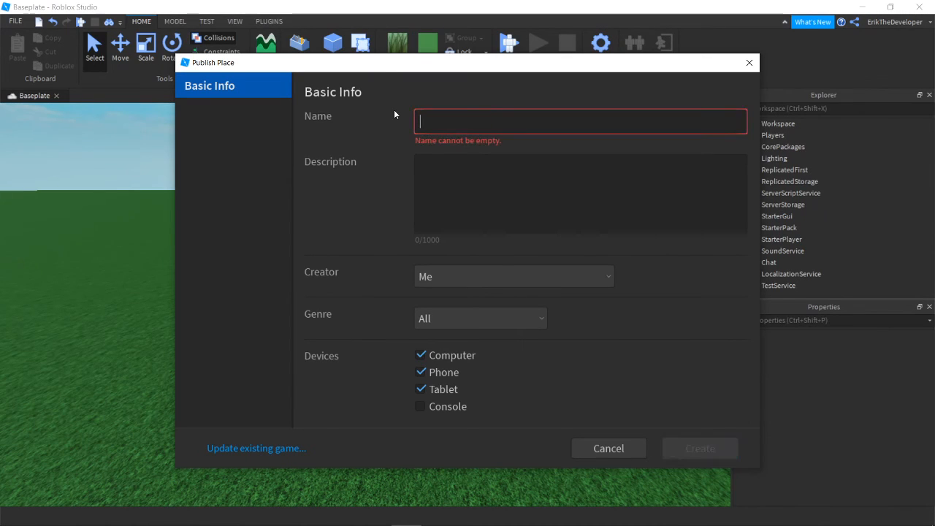
pyautogui.write('Yo')
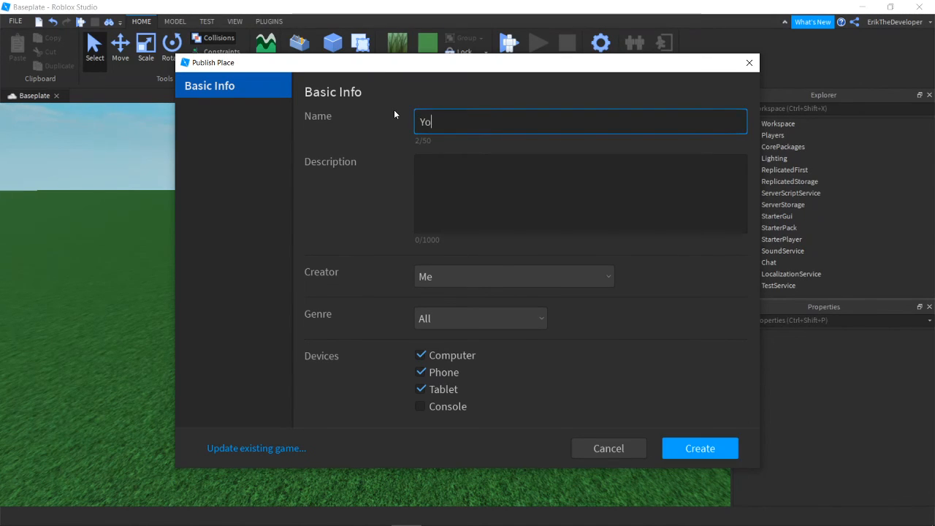
pyautogui.write('utube Demo - The Basics')
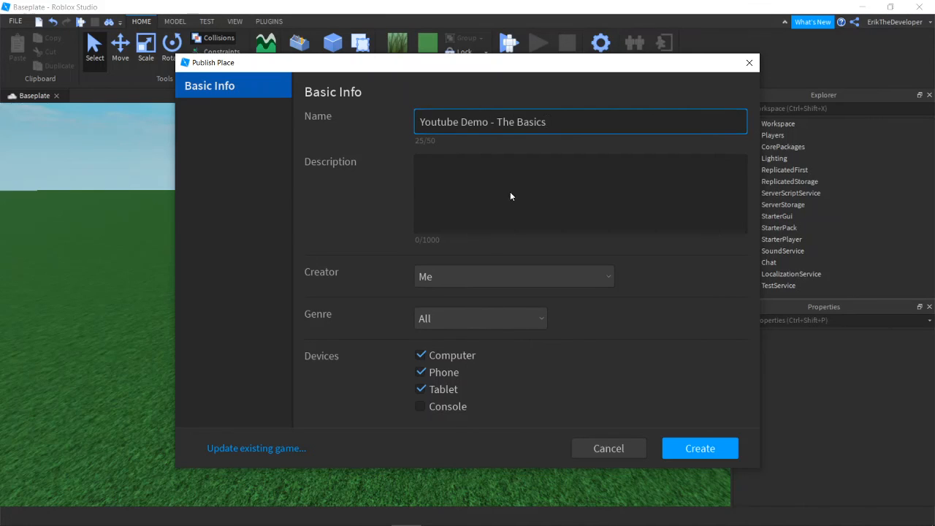
# Keep Creator as Me and Genre as All, clear Phone from the supported devices, and create the game.
pyautogui.click(508, 279)
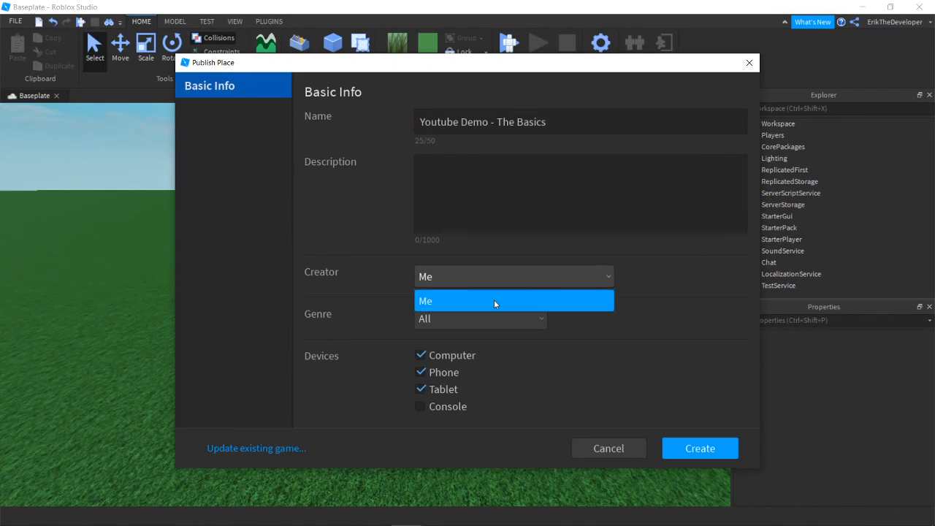
pyautogui.click(482, 318)
pyautogui.click(478, 344)
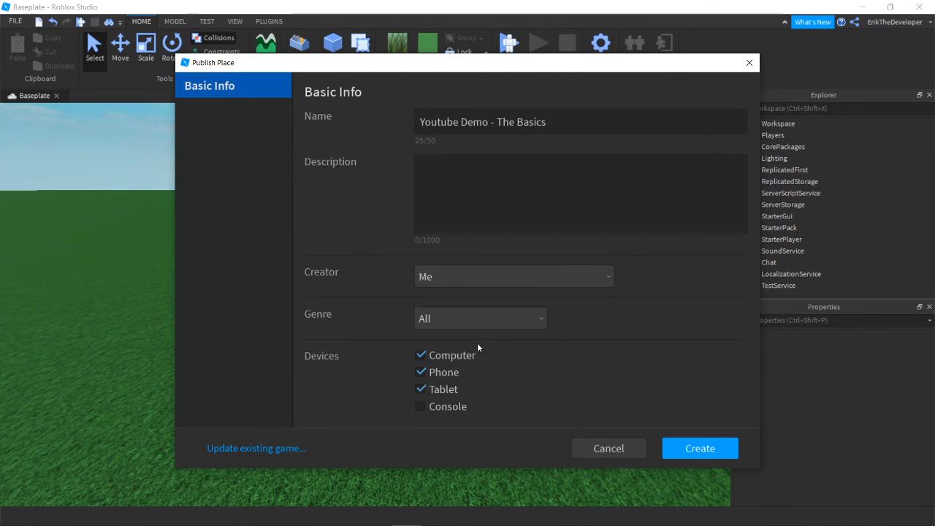
pyautogui.click(420, 372)
pyautogui.click(688, 447)
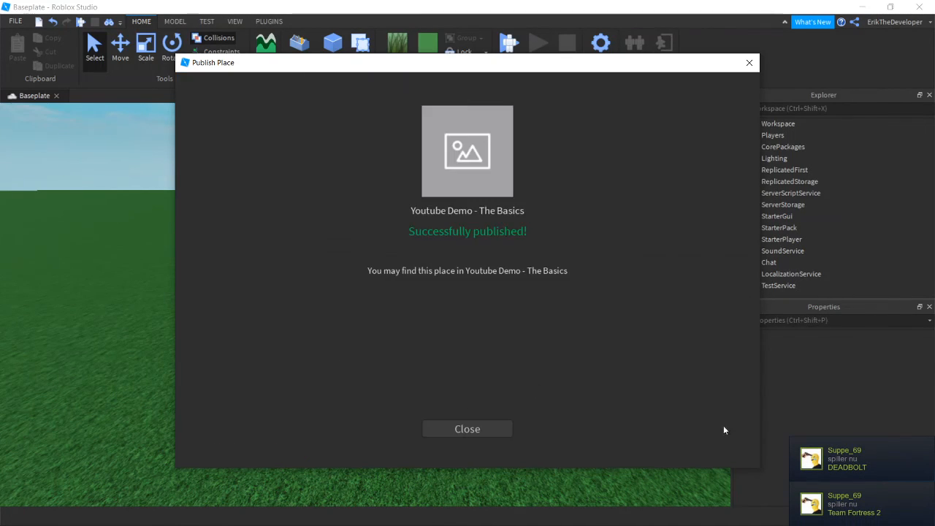
pyautogui.click(455, 433)
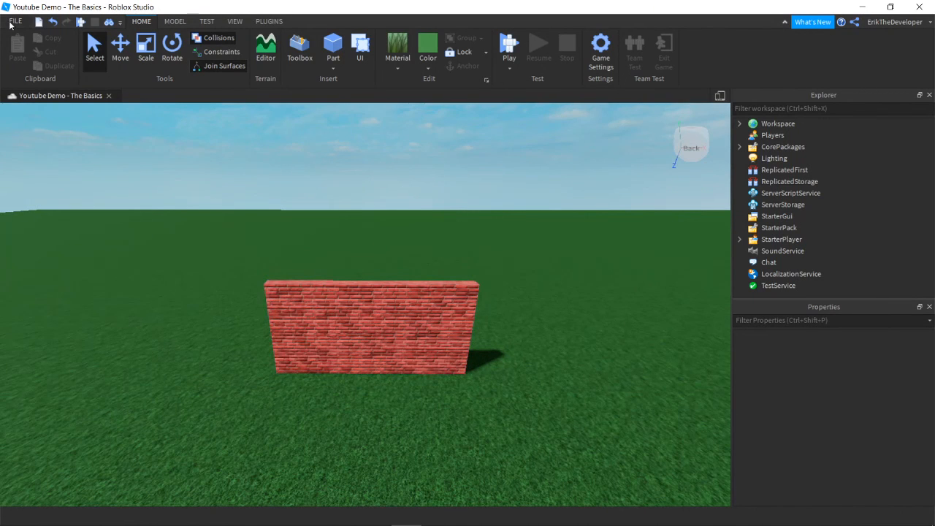
# Save the place to Roblox, look over the other save and publish commands, and save it to Roblox again.
pyautogui.click(11, 23)
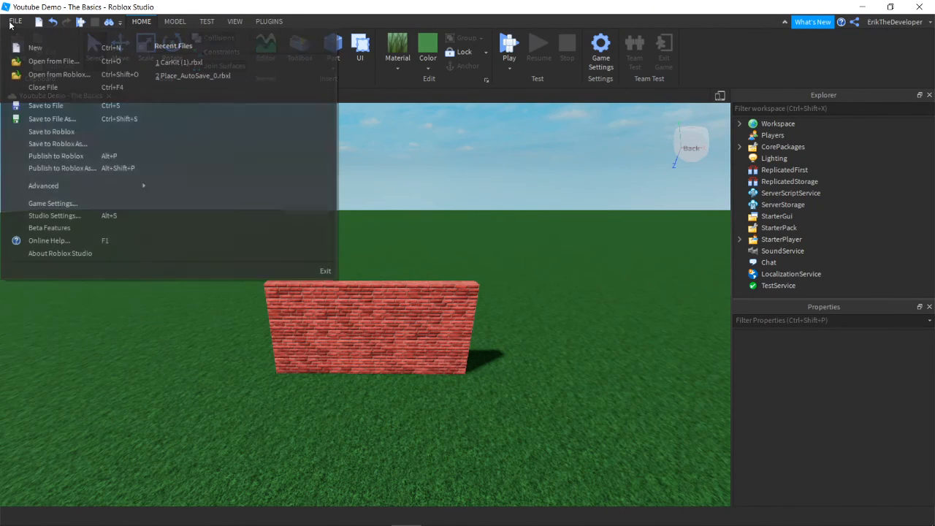
pyautogui.click(46, 132)
pyautogui.click(11, 22)
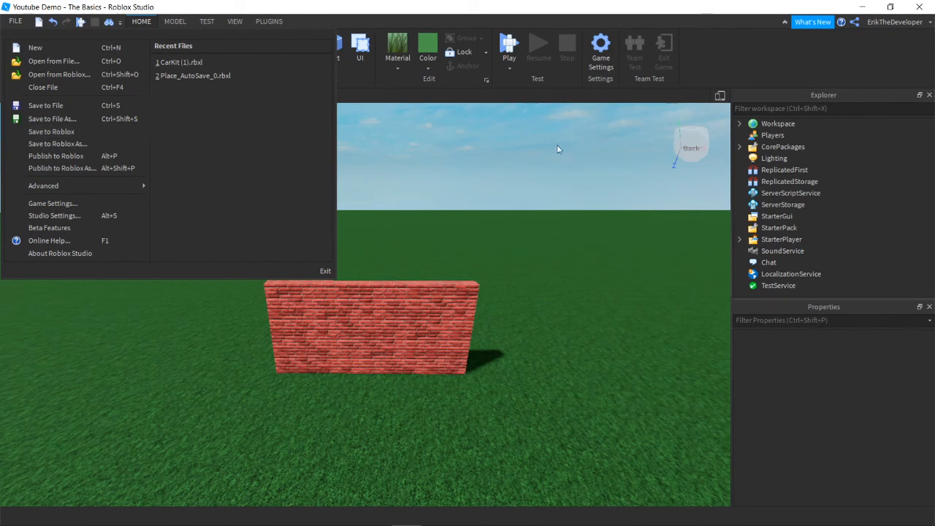
pyautogui.click(491, 151)
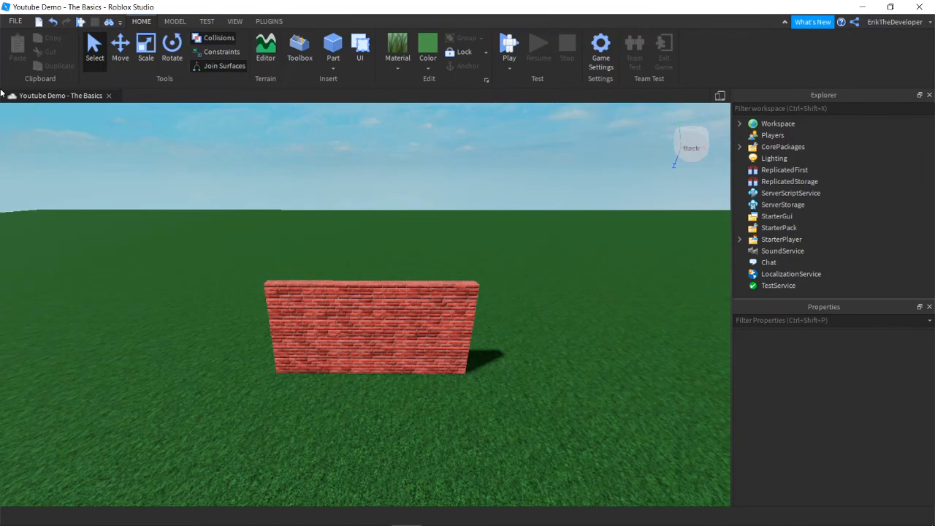
pyautogui.click(16, 22)
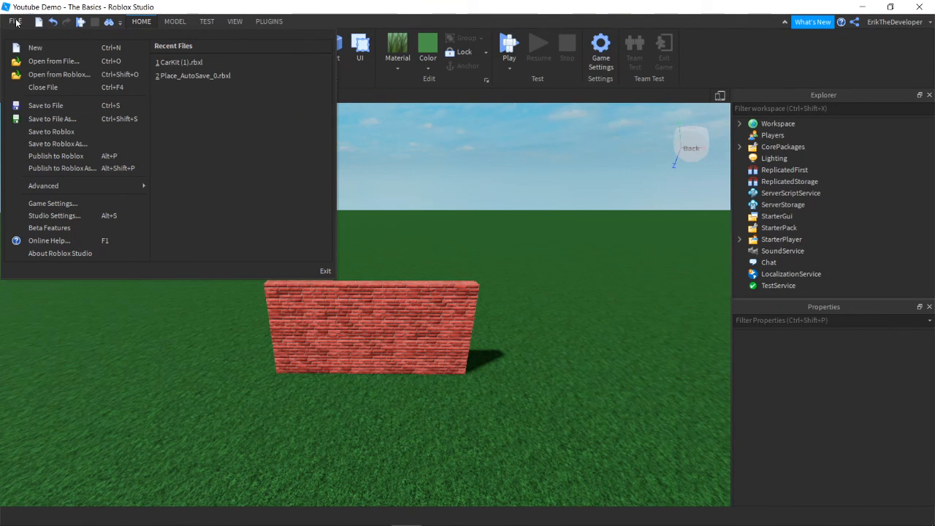
pyautogui.click(69, 134)
# Close the place and find Youtube Demo - The Basics among the account's own games.
pyautogui.click(109, 96)
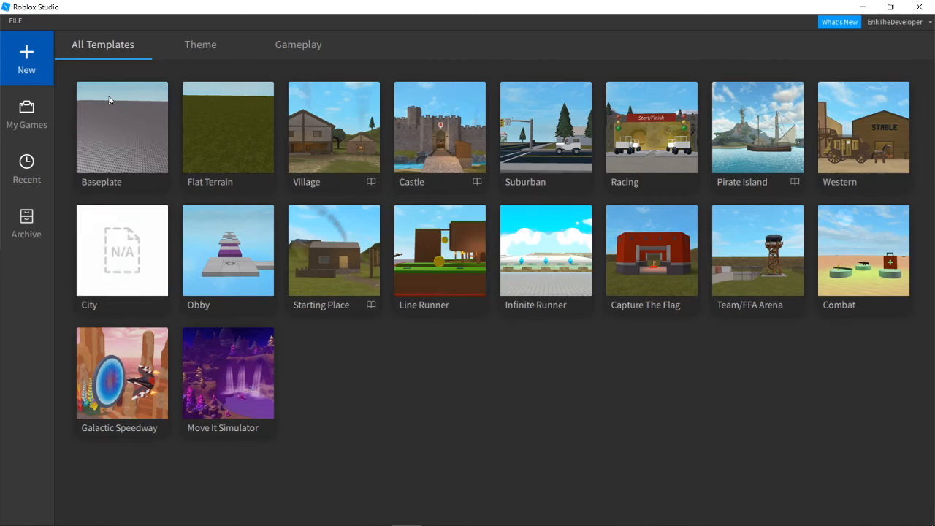
pyautogui.click(27, 123)
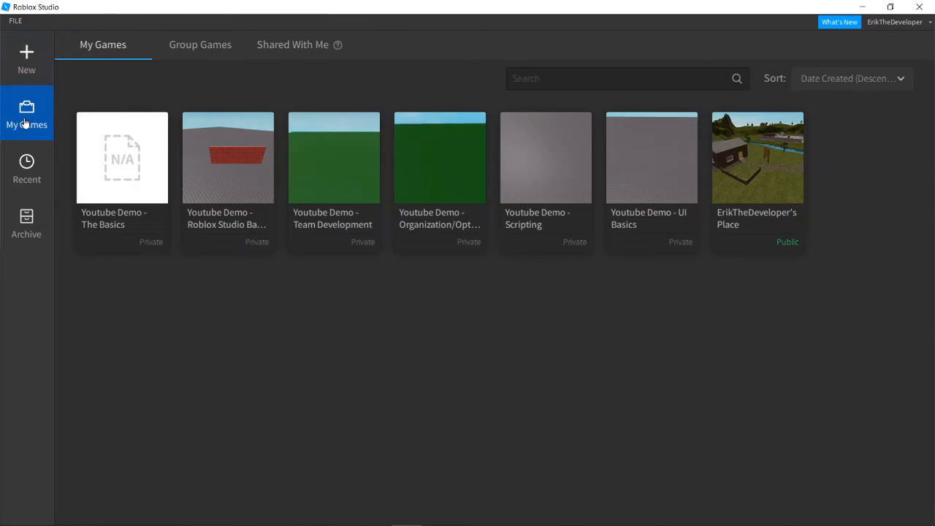
pyautogui.moveTo(169, 219)
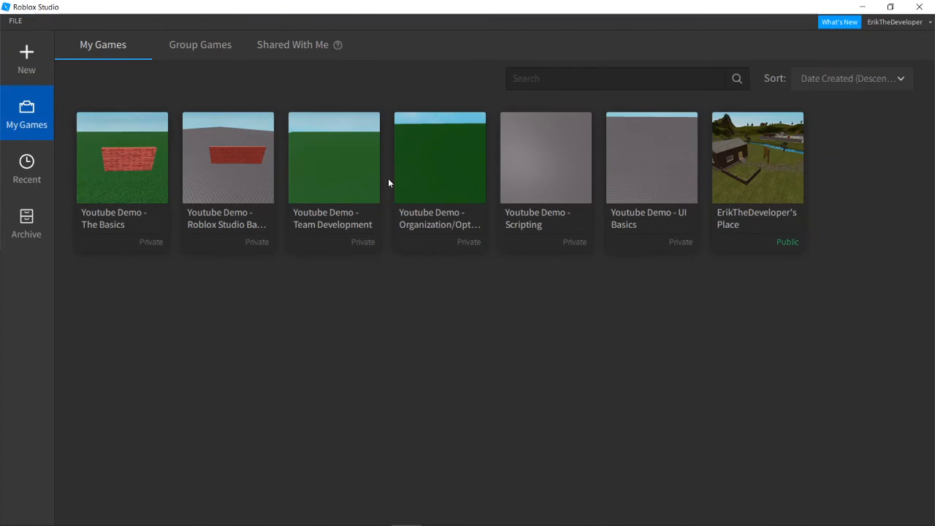
pyautogui.moveTo(116, 190)
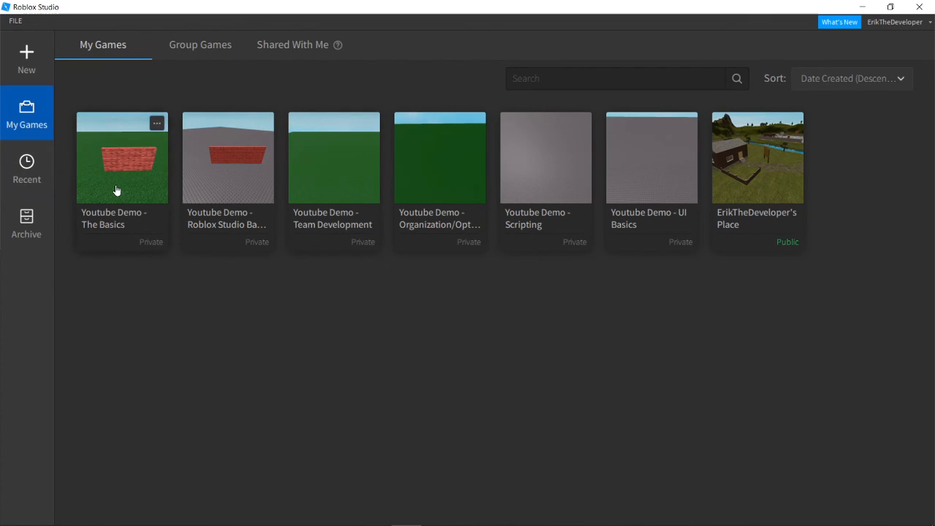